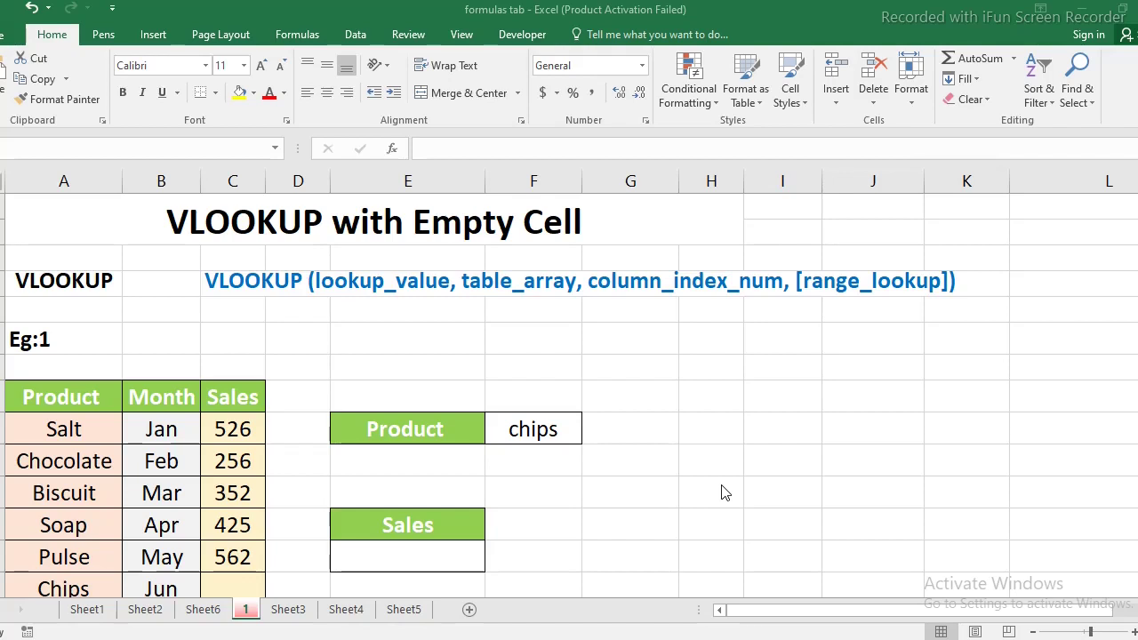
Inspect the product table, the chips lookup value and the empty Sales cells
{"action": "left_click", "coordinate": [58, 398]}
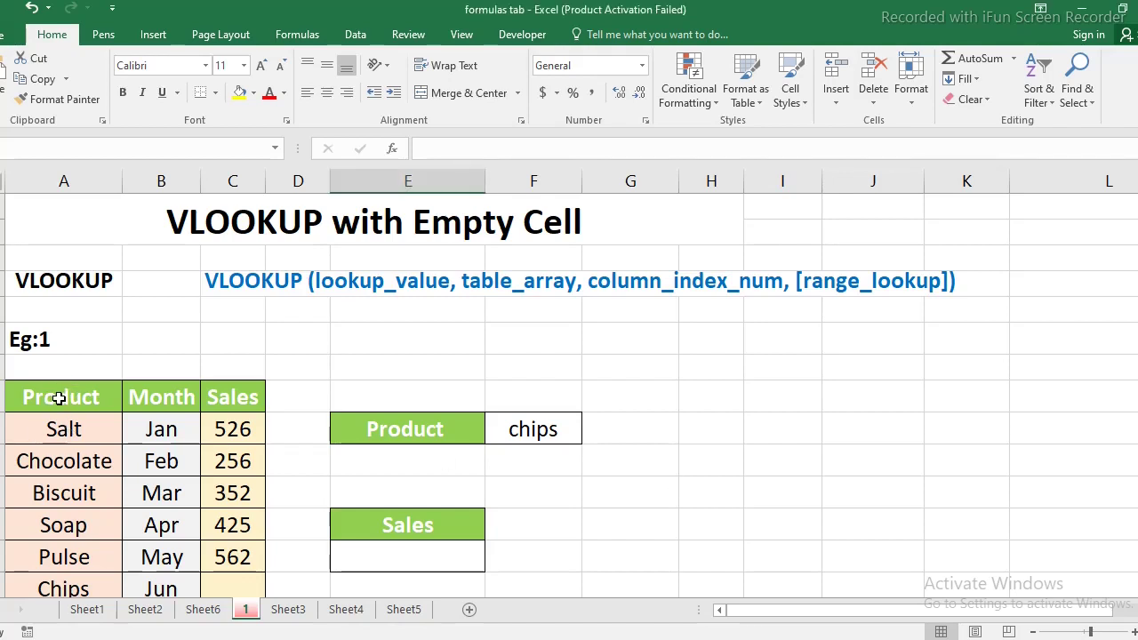
{"action": "left_click", "coordinate": [59, 400]}
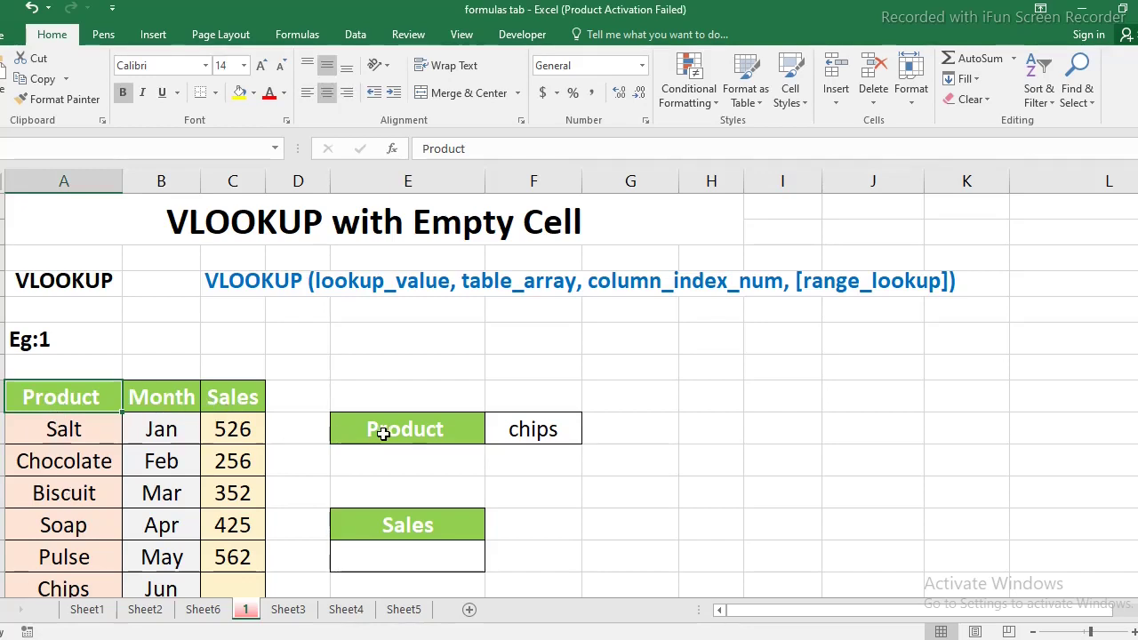
{"action": "left_click", "coordinate": [429, 435]}
{"action": "left_click", "coordinate": [548, 433]}
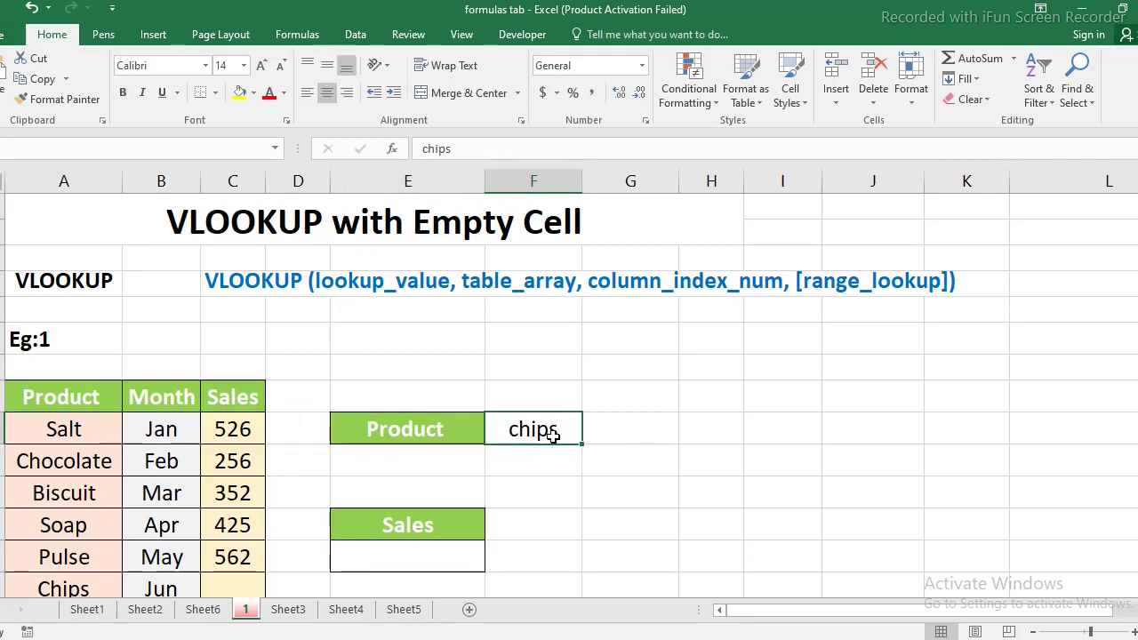
{"action": "left_click", "coordinate": [404, 551]}
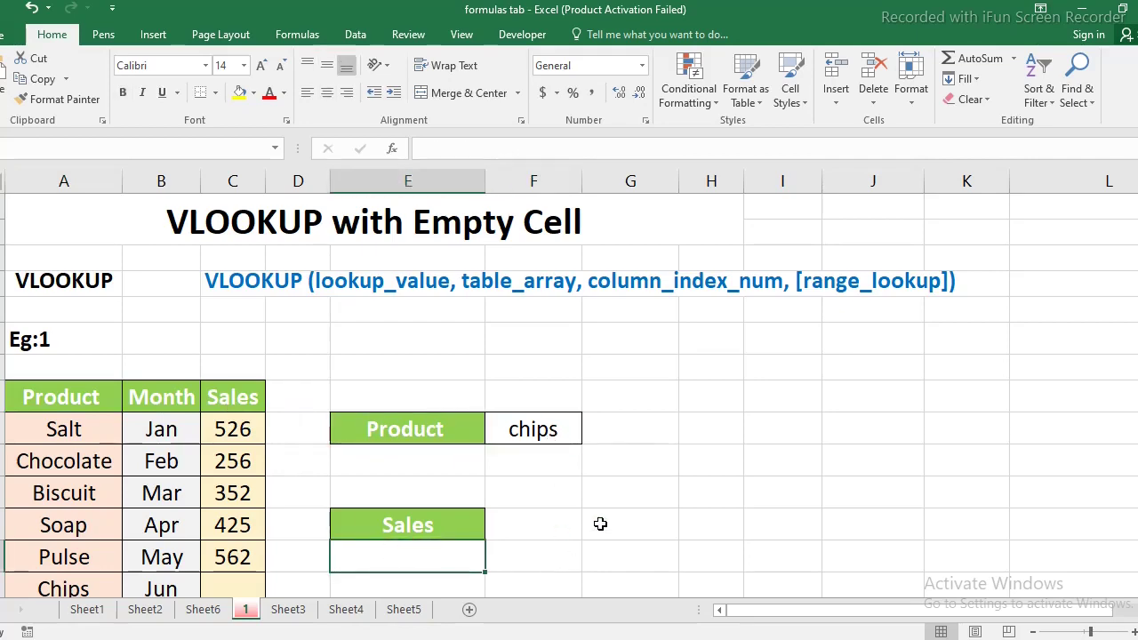
{"action": "scroll", "coordinate": [603, 523], "scroll_direction": "down", "scroll_amount": 1}
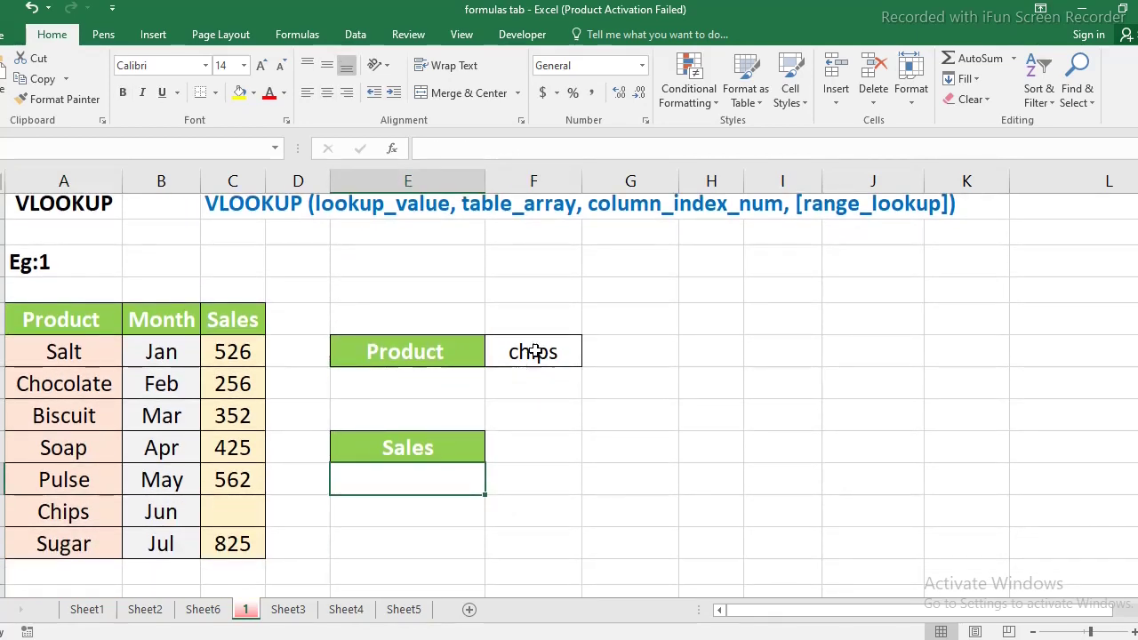
{"action": "left_click", "coordinate": [532, 352]}
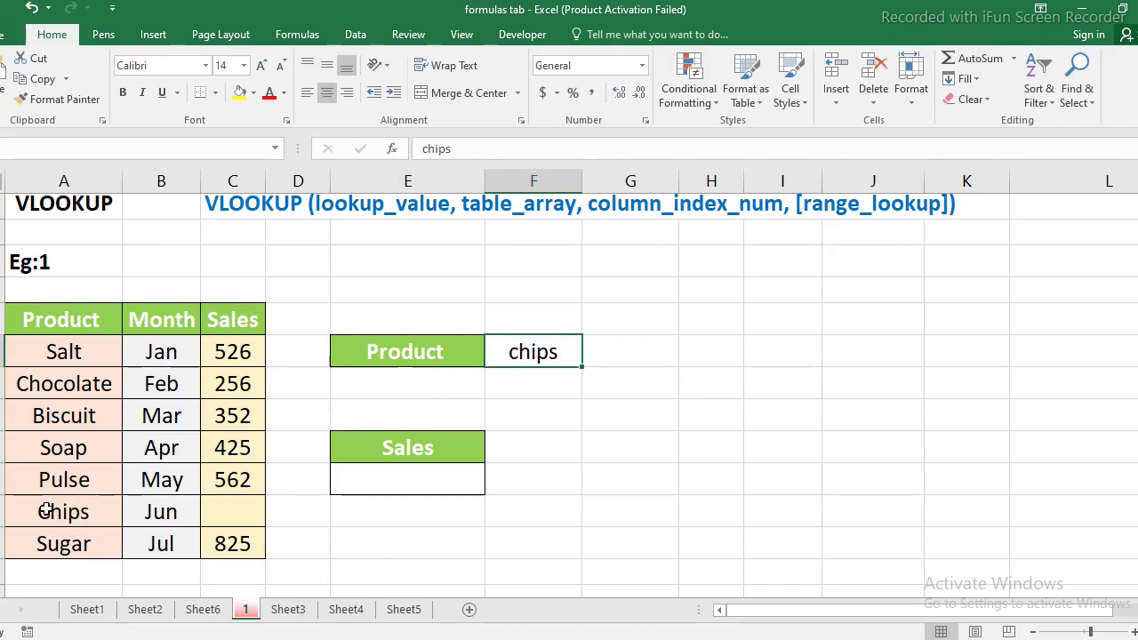
{"action": "left_click_drag", "start_coordinate": [49, 512], "coordinate": [234, 517]}
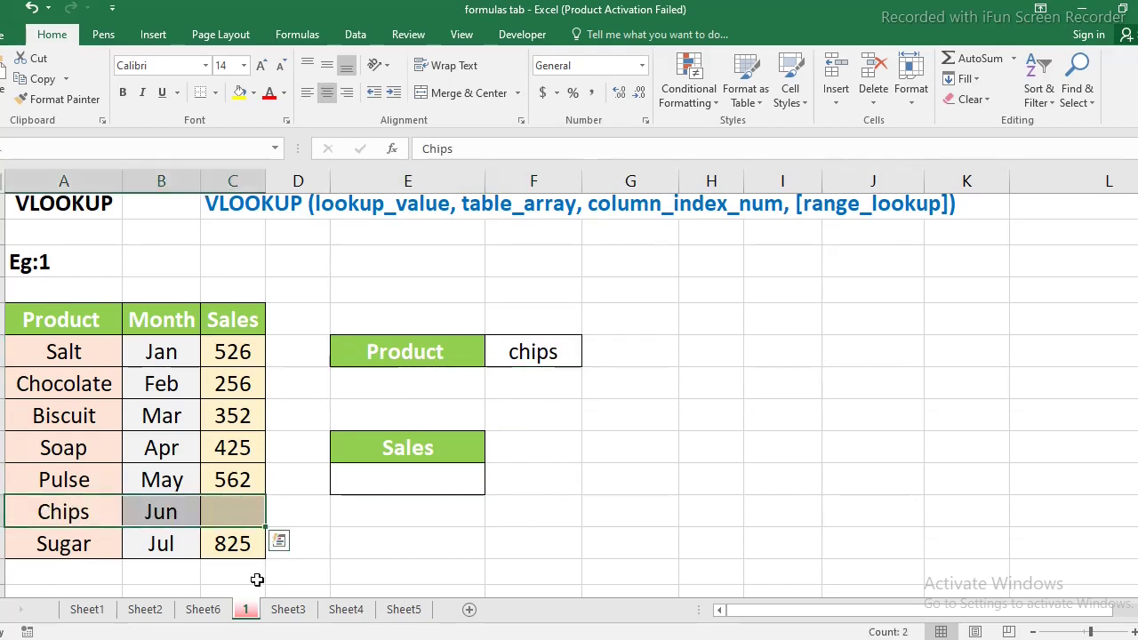
{"action": "left_click", "coordinate": [231, 512]}
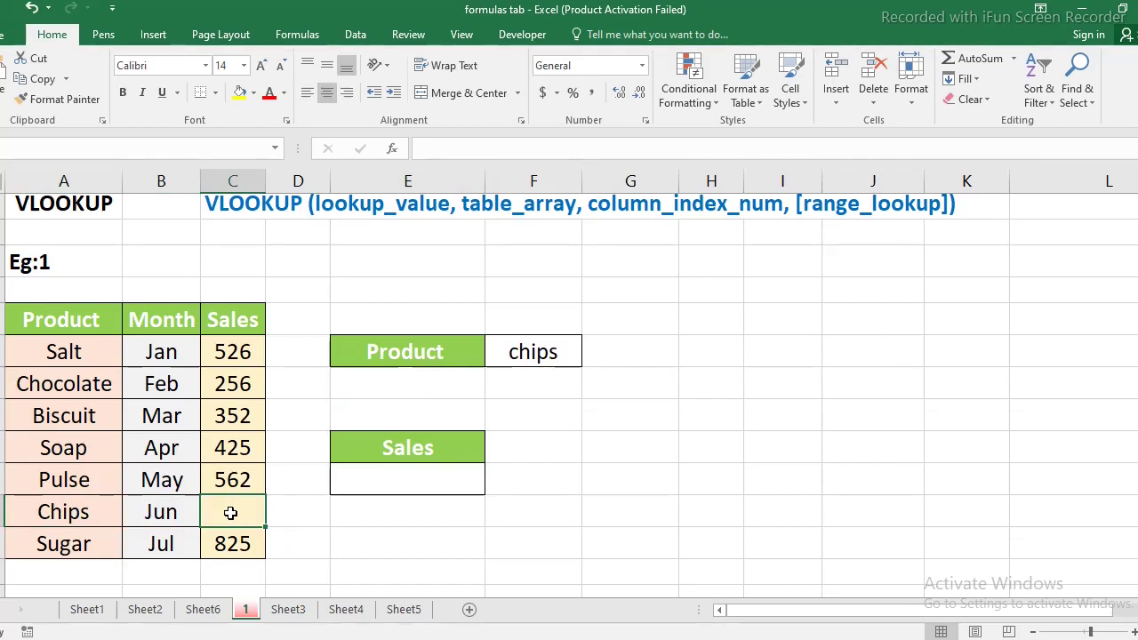
Enter =VLOOKUP(F9,A9:C15,3,FALSE) under Sales, returning 0 for chips
{"action": "left_click", "coordinate": [404, 480]}
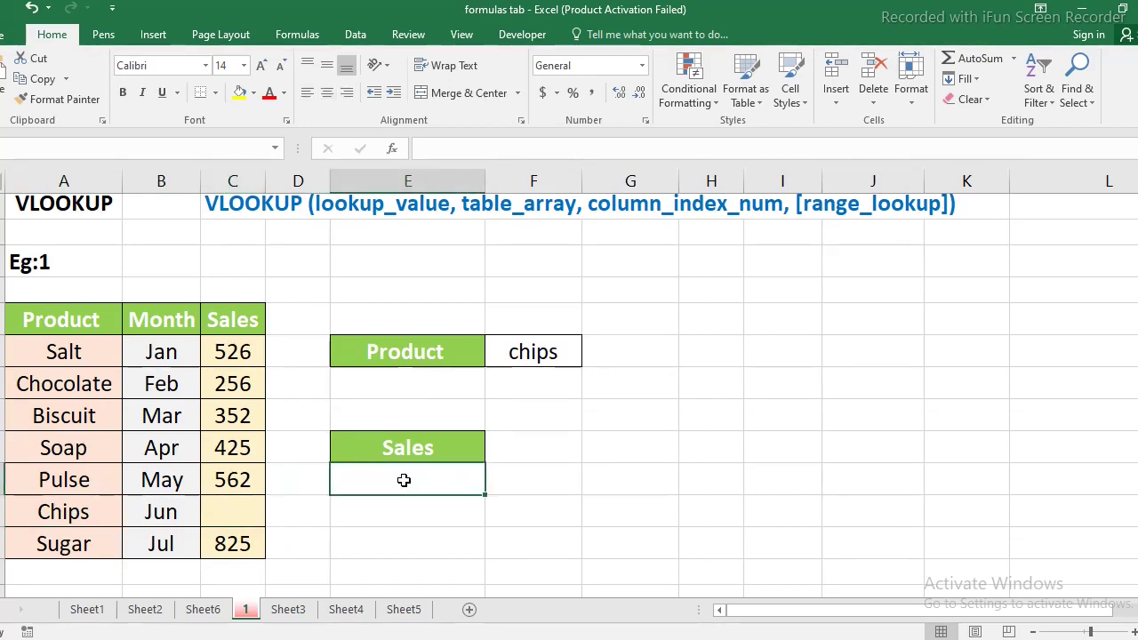
{"action": "type", "text": "="}
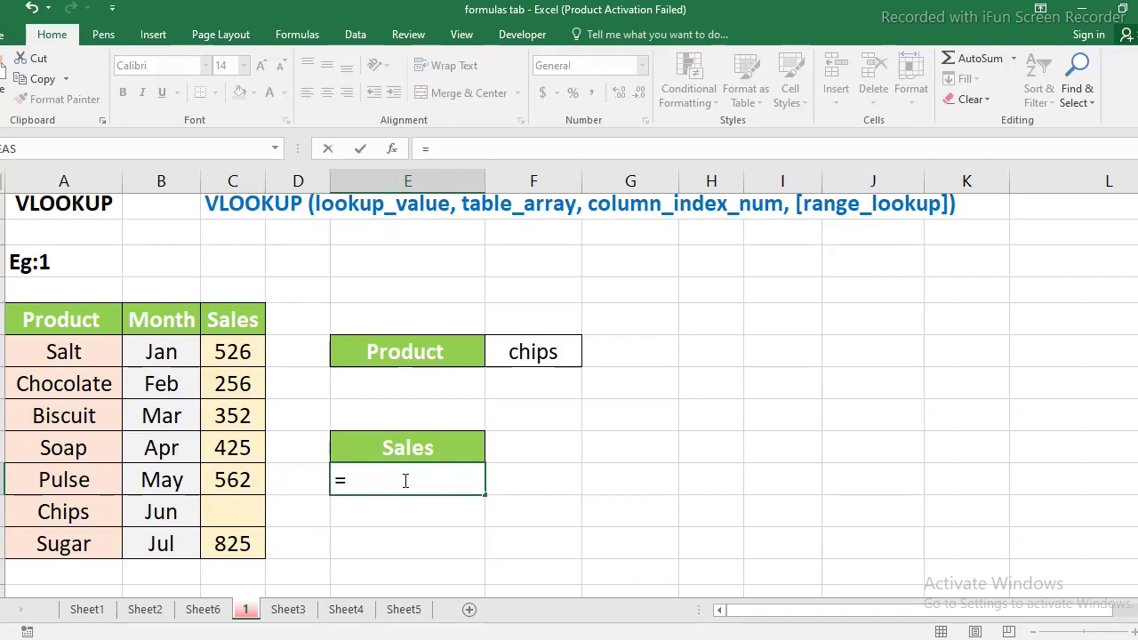
{"action": "type", "text": "vlookup"}
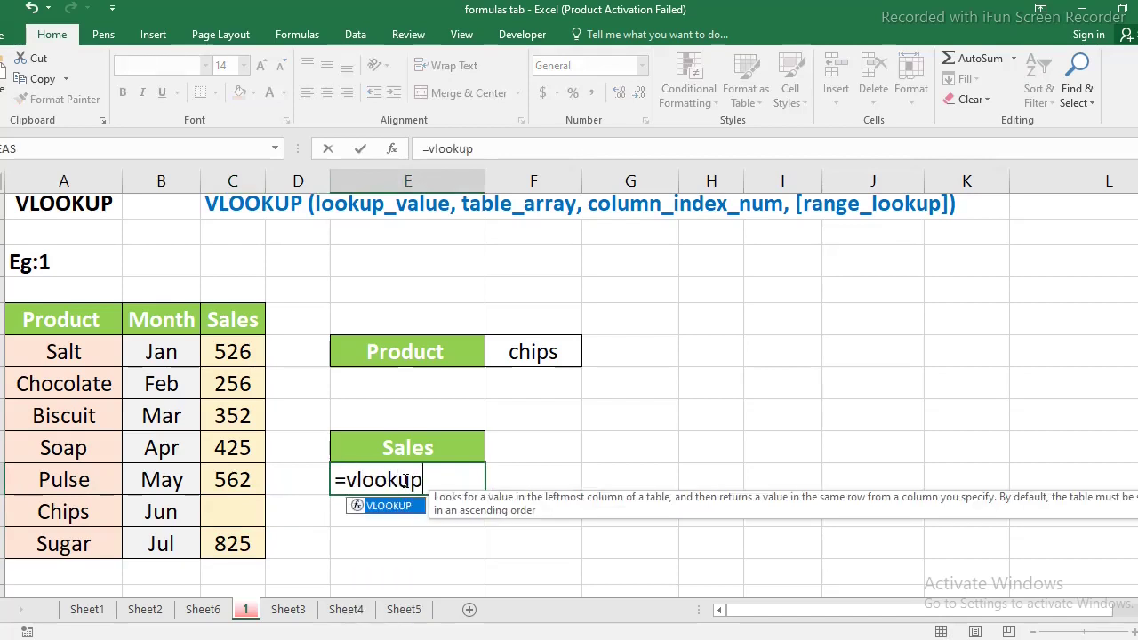
{"action": "type", "text": "("}
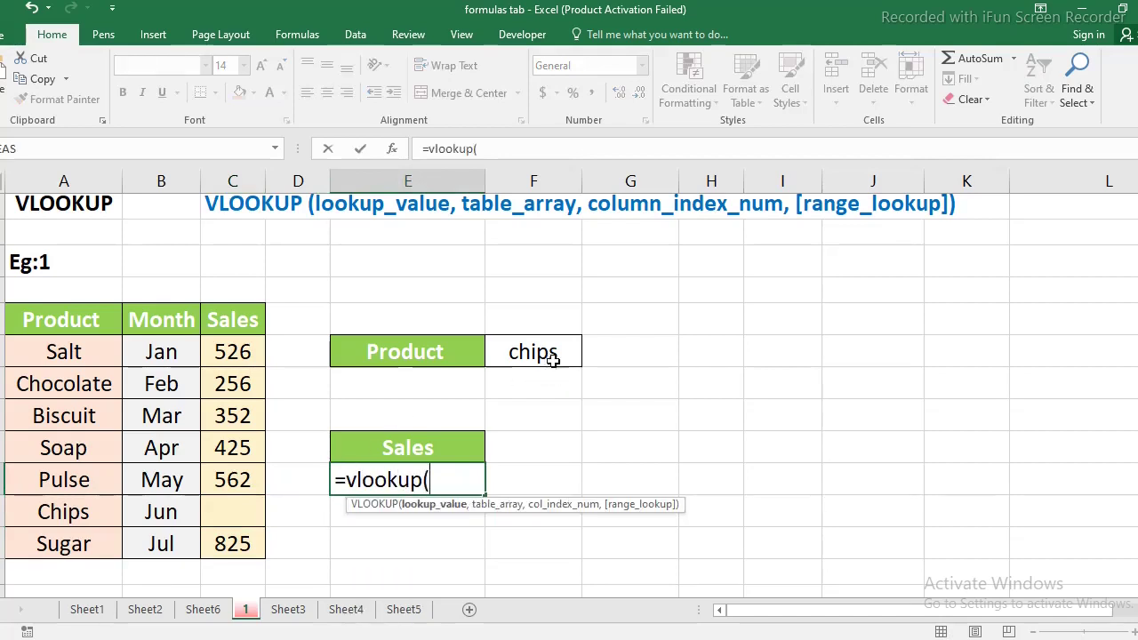
{"action": "left_click", "coordinate": [549, 355]}
{"action": "type", "text": ","}
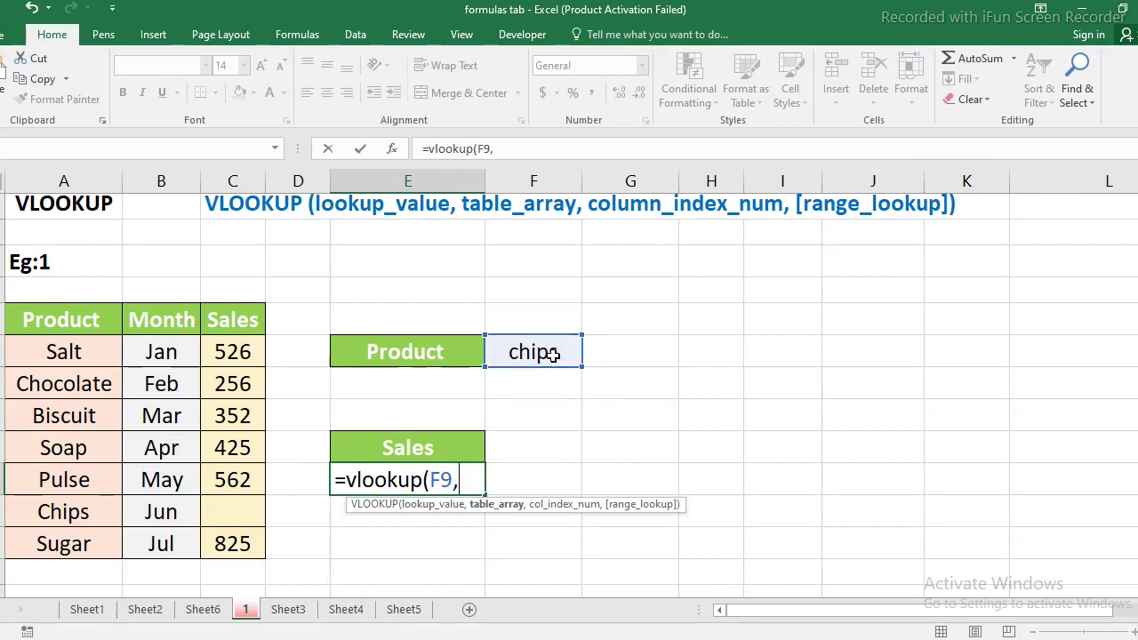
{"action": "left_click_drag", "start_coordinate": [49, 353], "coordinate": [233, 545]}
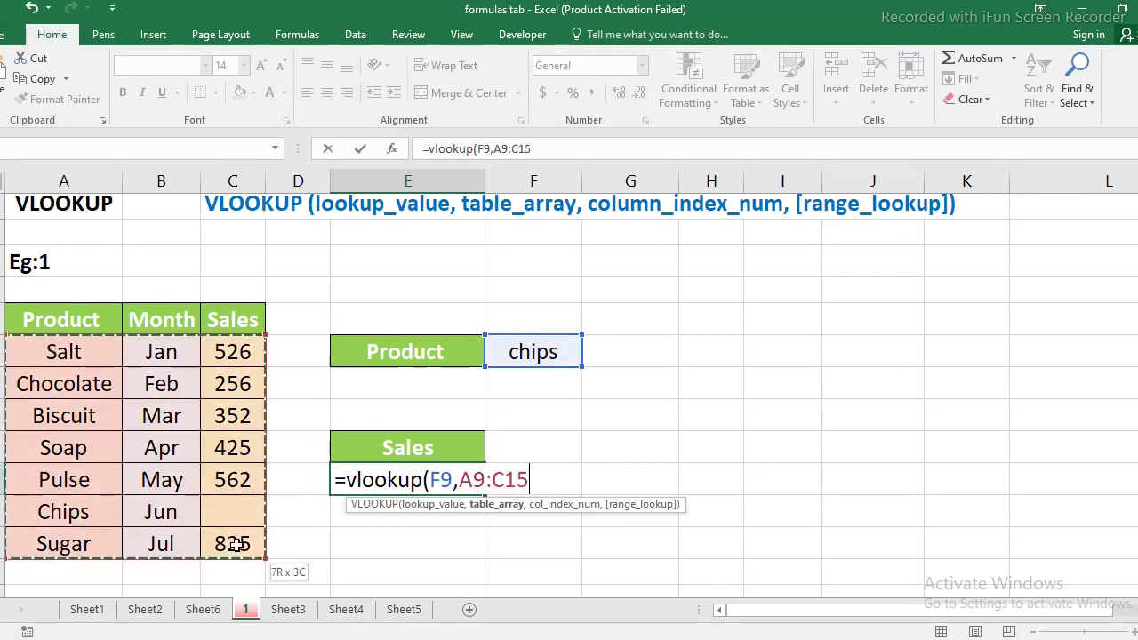
{"action": "type", "text": ","}
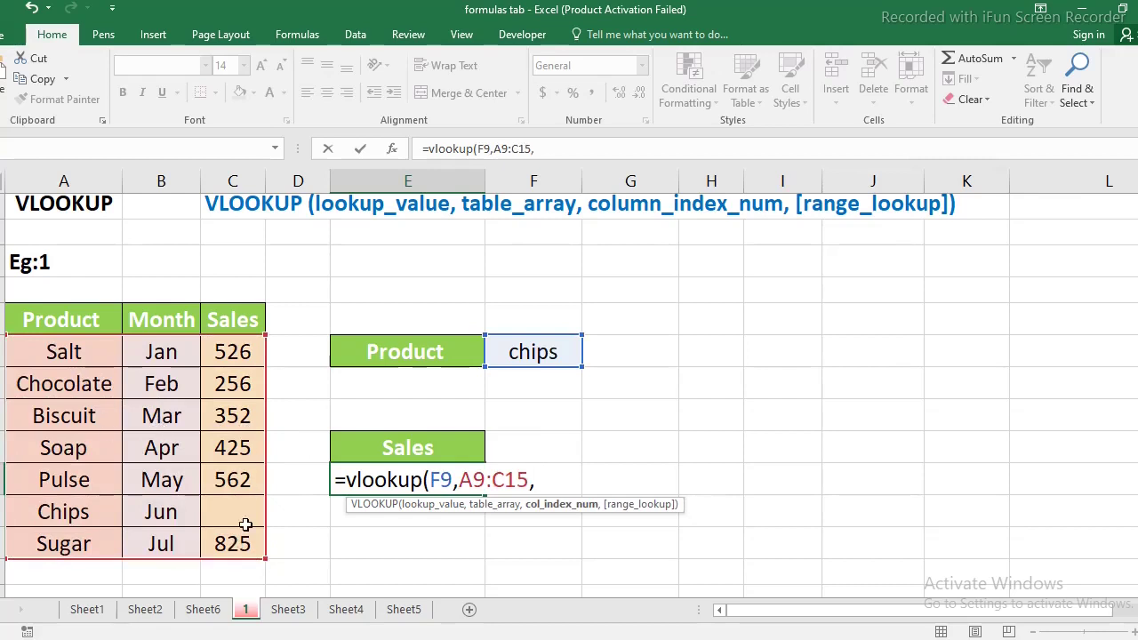
{"action": "type", "text": "3,"}
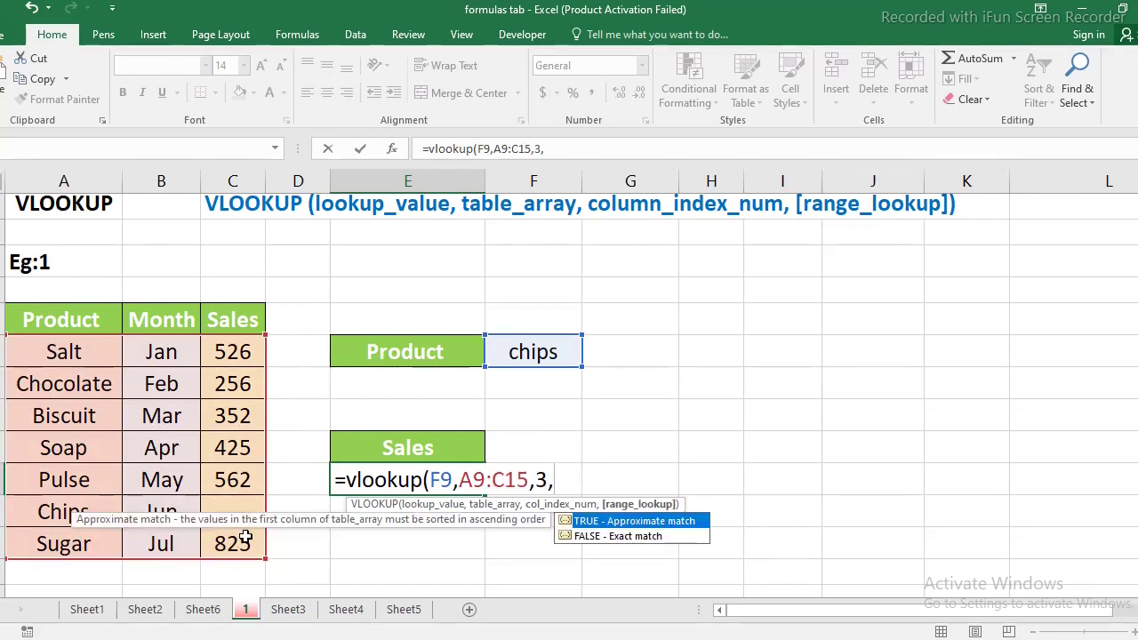
{"action": "double_click", "coordinate": [601, 536]}
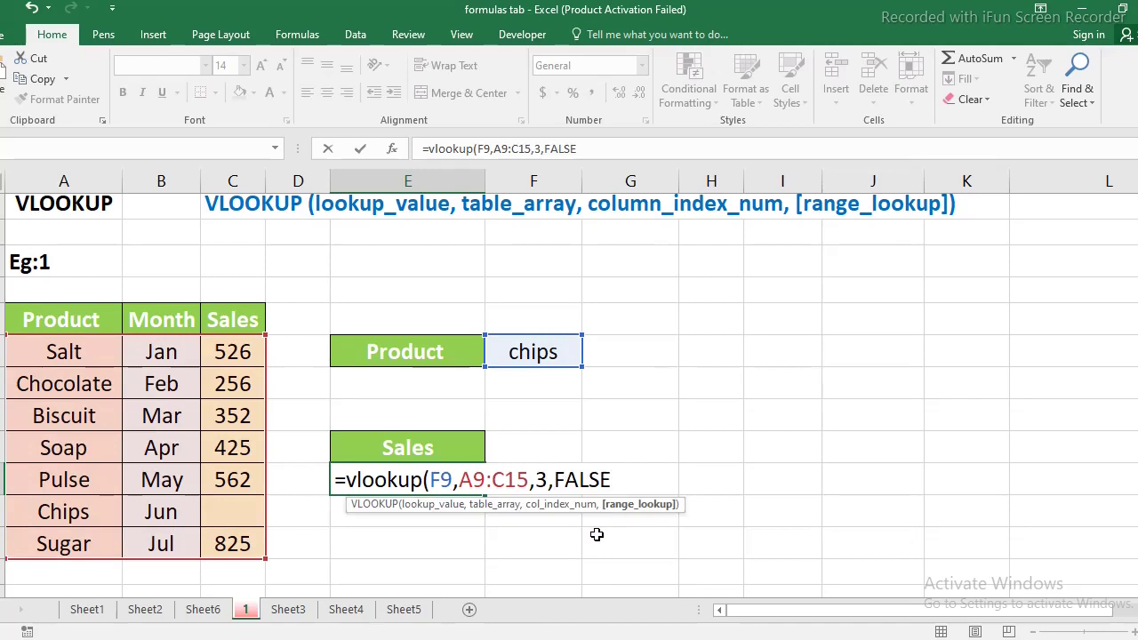
{"action": "type", "text": ")"}
{"action": "key", "text": "Return"}
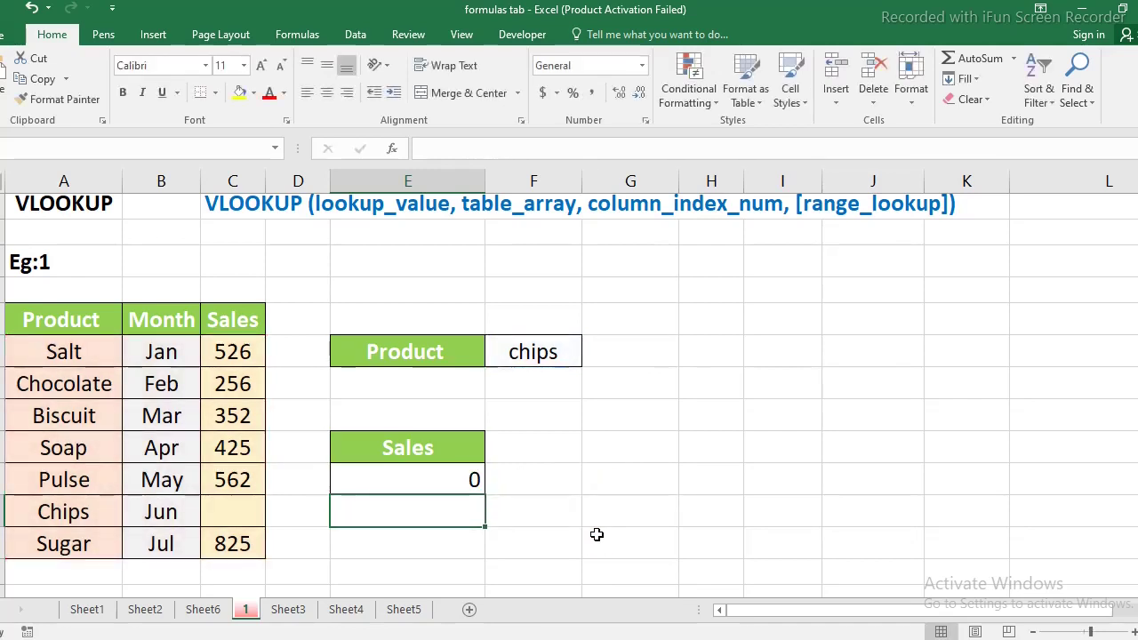
{"action": "left_click", "coordinate": [436, 483]}
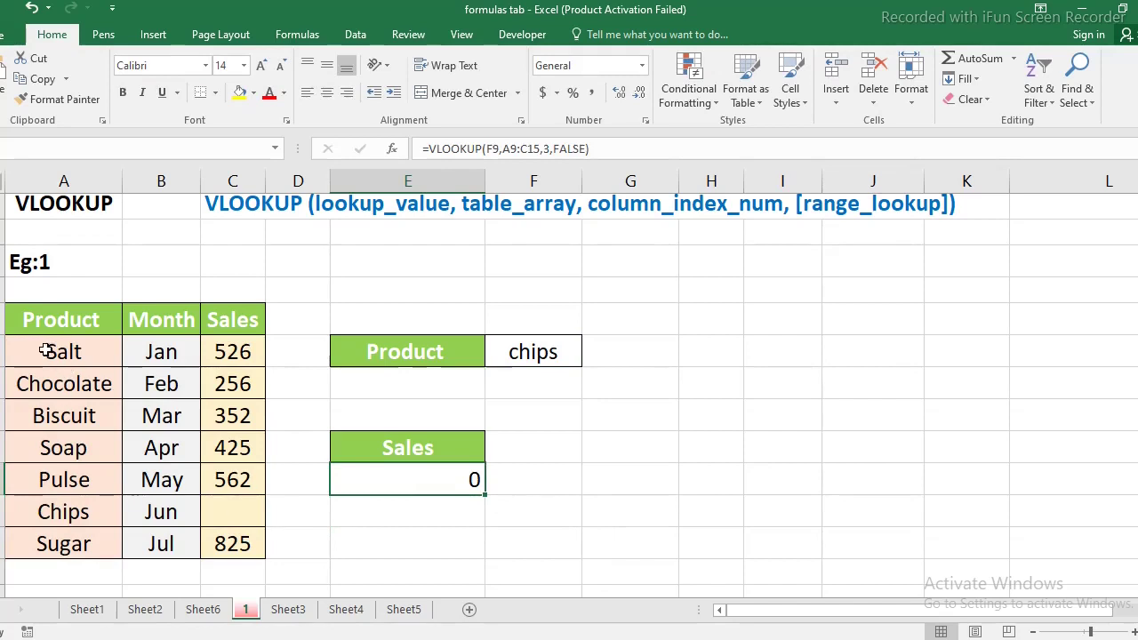
{"action": "mouse_move", "coordinate": [47, 350]}
{"action": "left_mouse_down"}
{"action": "mouse_move", "coordinate": [208, 378]}
{"action": "mouse_move", "coordinate": [227, 542]}
{"action": "left_mouse_up"}
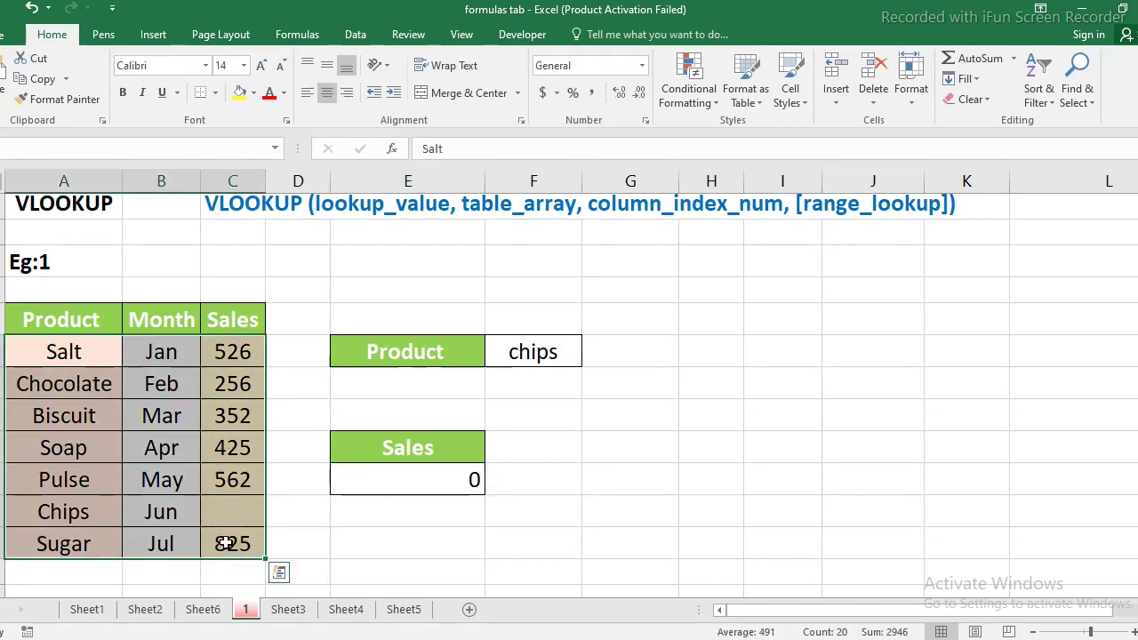
{"action": "left_click", "coordinate": [562, 352]}
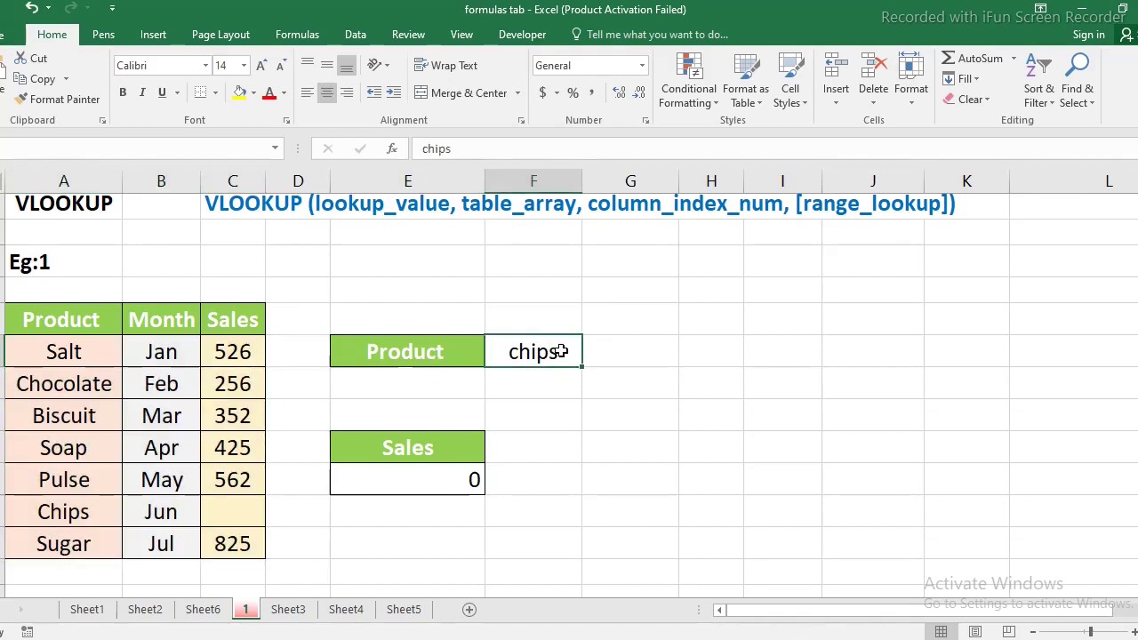
{"action": "left_click", "coordinate": [68, 516]}
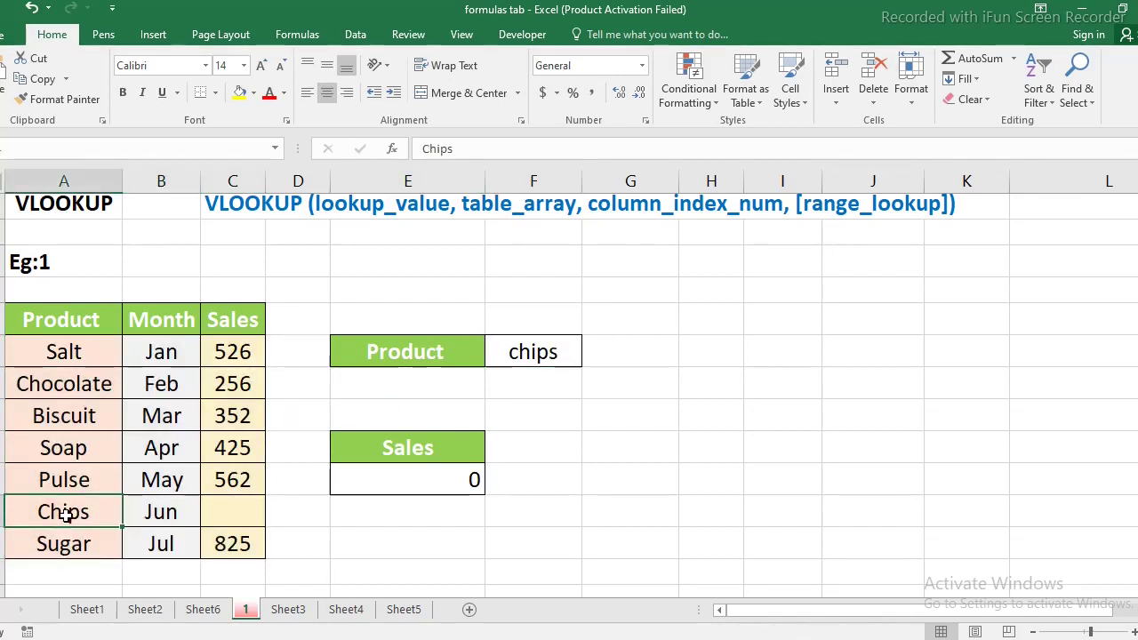
{"action": "left_click", "coordinate": [237, 512]}
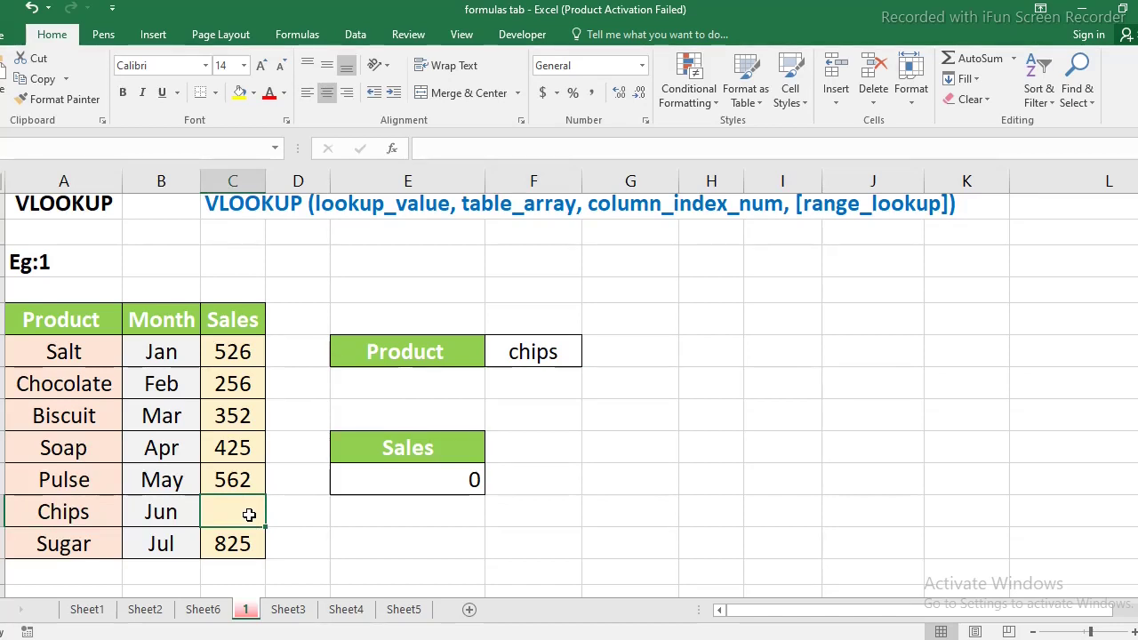
{"action": "left_click", "coordinate": [474, 484]}
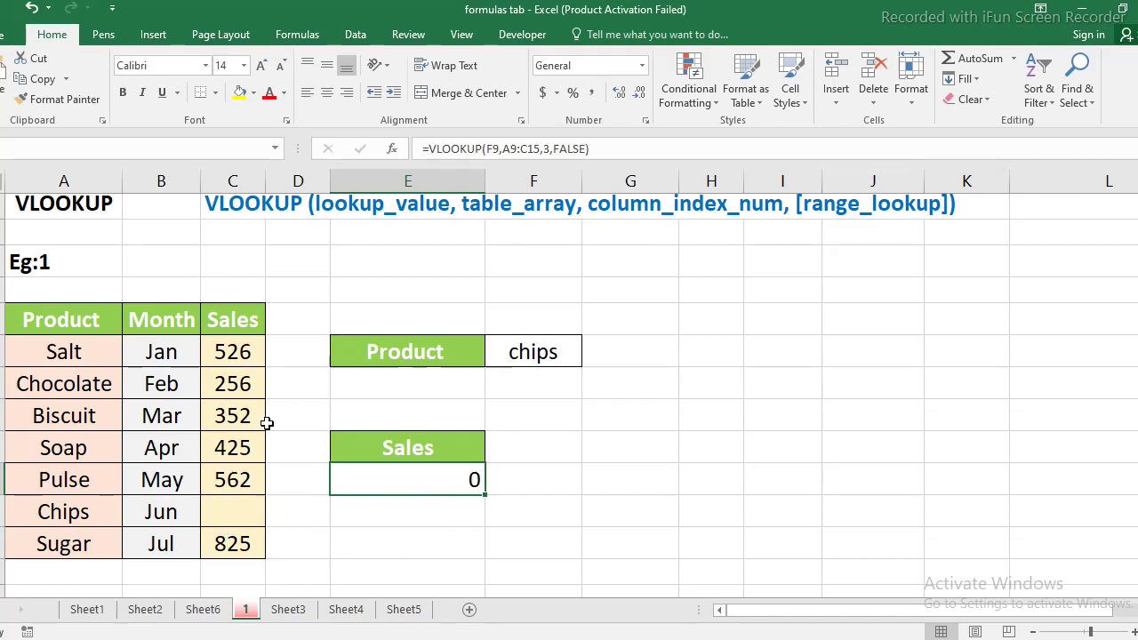
{"action": "left_click", "coordinate": [58, 505]}
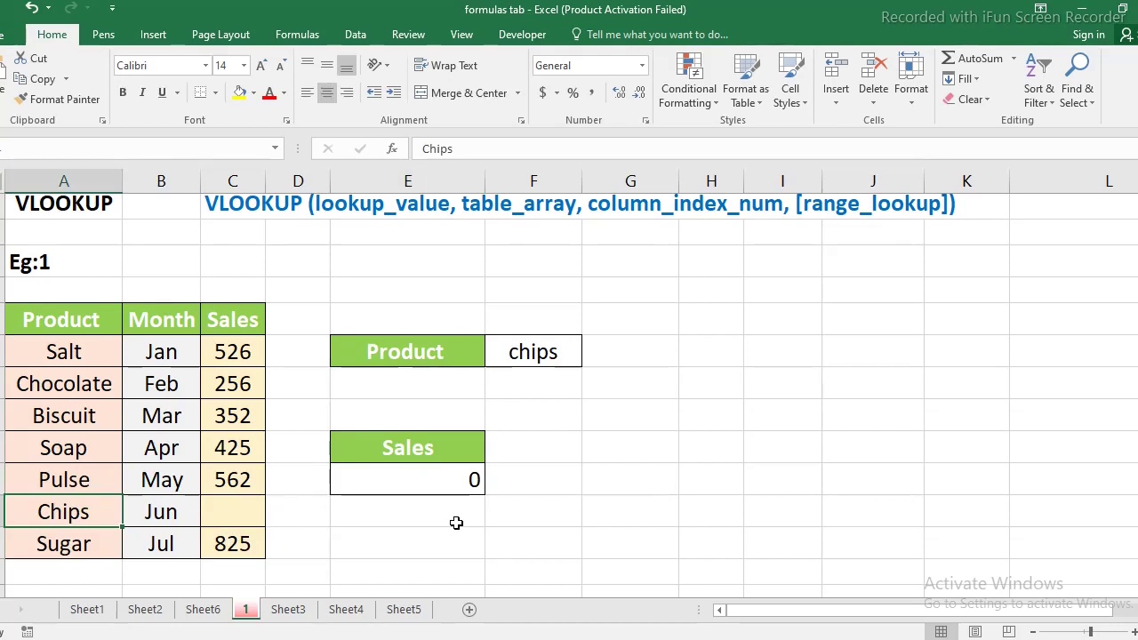
{"action": "left_click", "coordinate": [467, 478]}
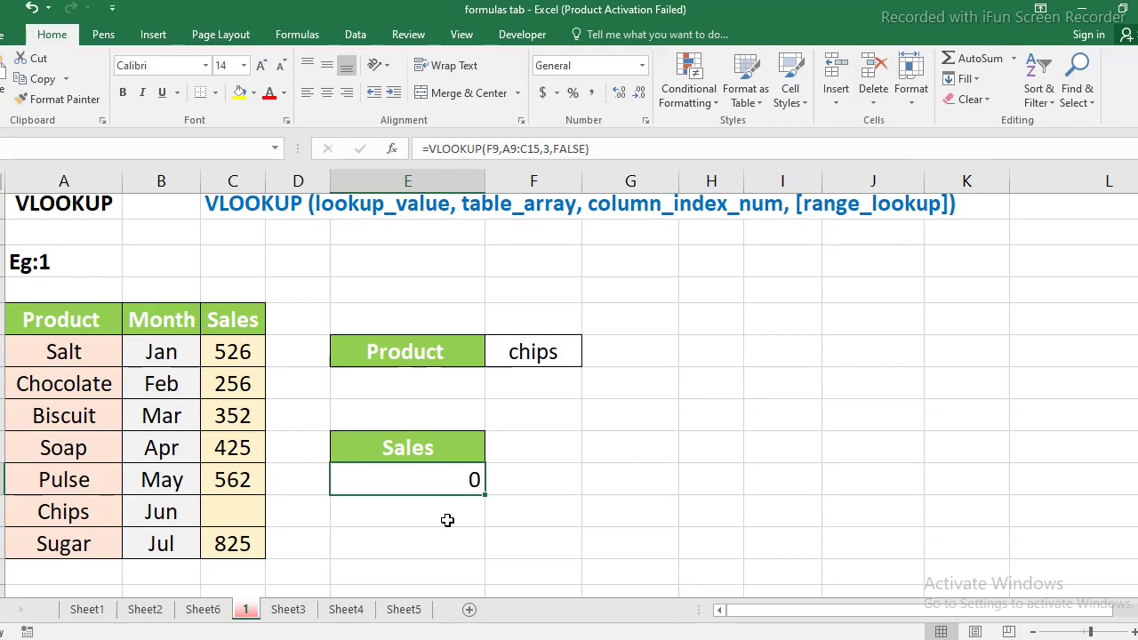
{"action": "left_click", "coordinate": [447, 520]}
{"action": "left_click", "coordinate": [472, 481]}
{"action": "left_click", "coordinate": [431, 534]}
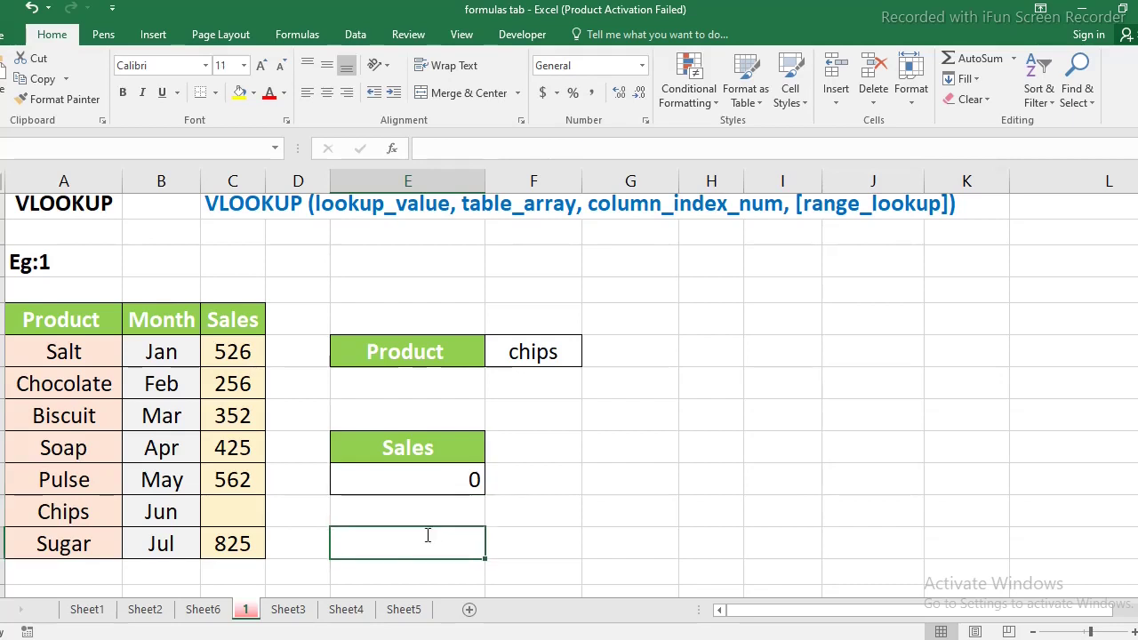
{"action": "left_click_drag", "start_coordinate": [383, 481], "coordinate": [536, 481]}
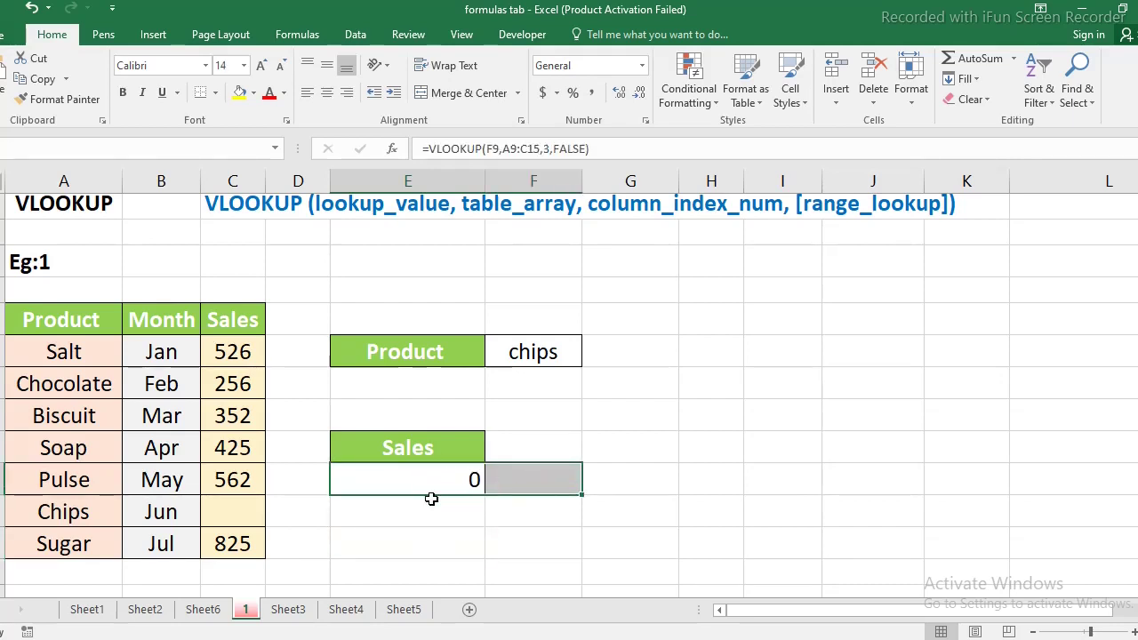
{"action": "left_click", "coordinate": [463, 474]}
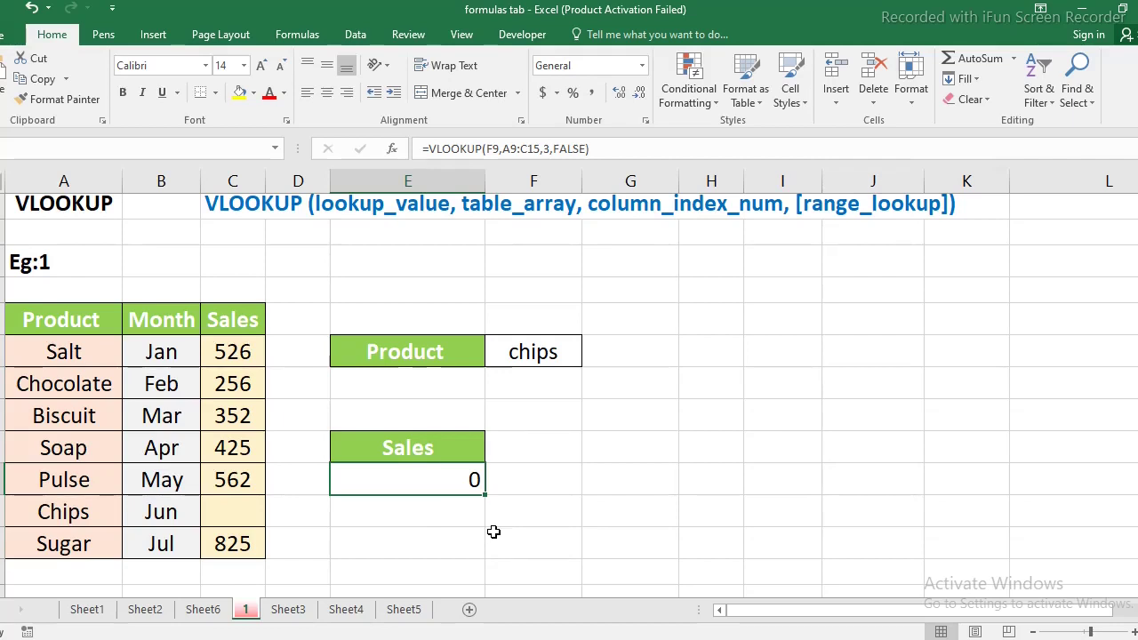
Insert if( at the start of the Sales formula, ahead of VLOOKUP(F9,A9:C15,3,FALSE)
{"action": "key", "text": "F2"}
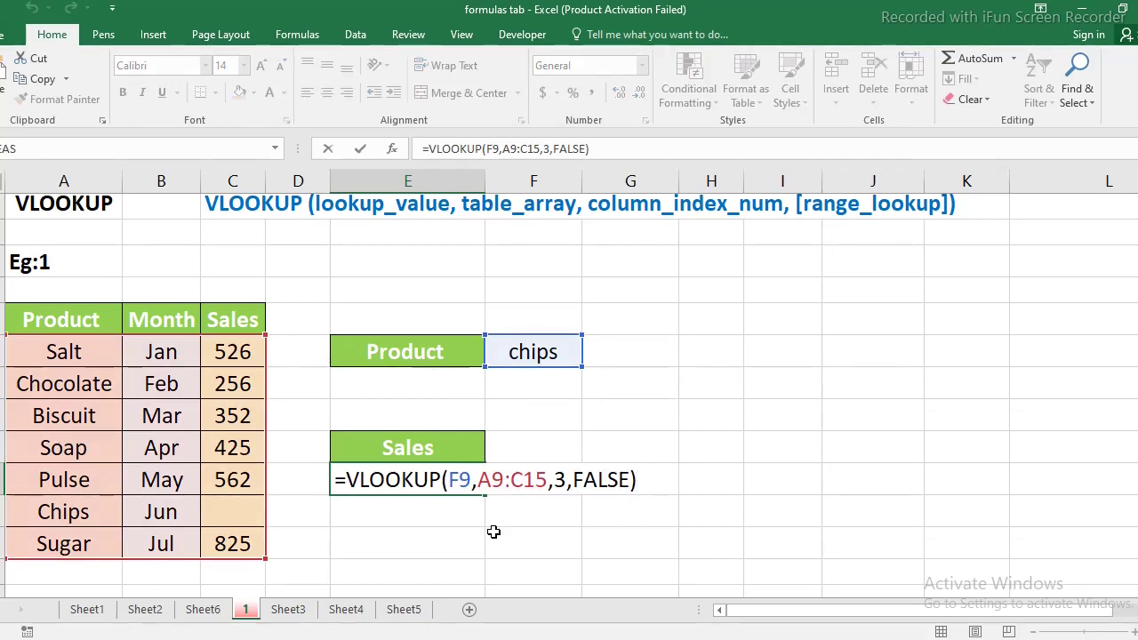
{"action": "key", "text": "Home"}
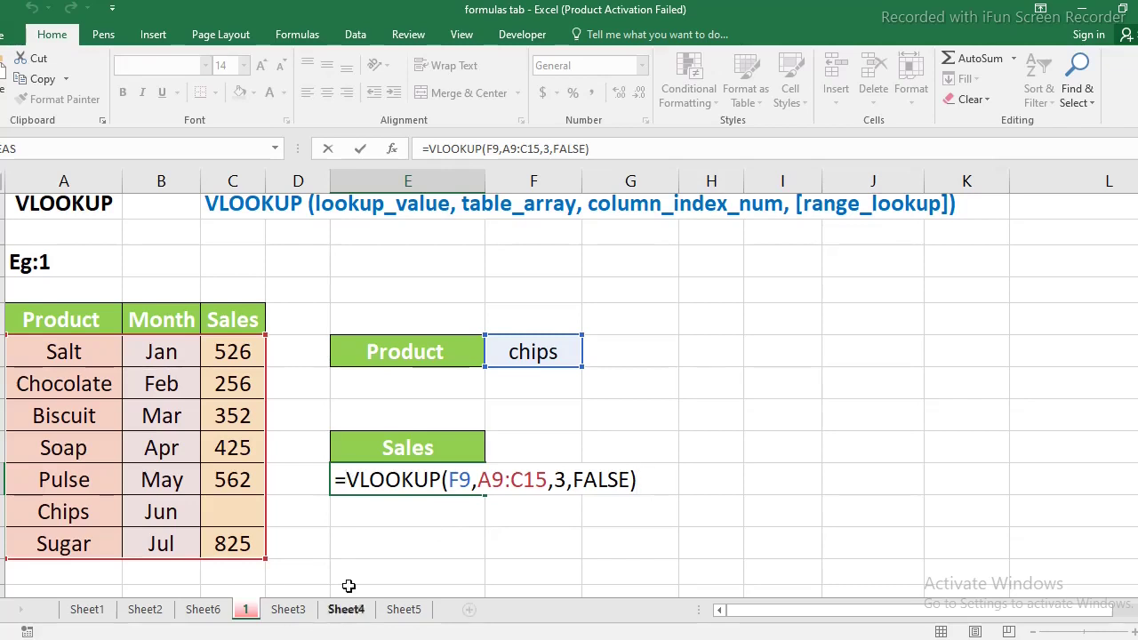
{"action": "type", "text": "if"}
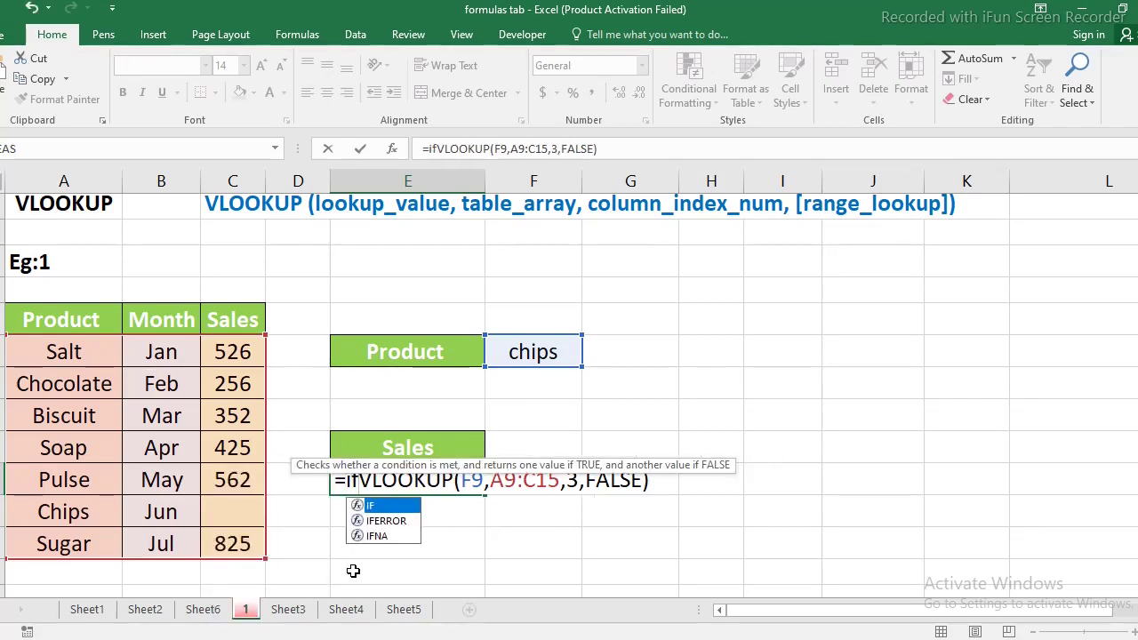
{"action": "type", "text": "("}
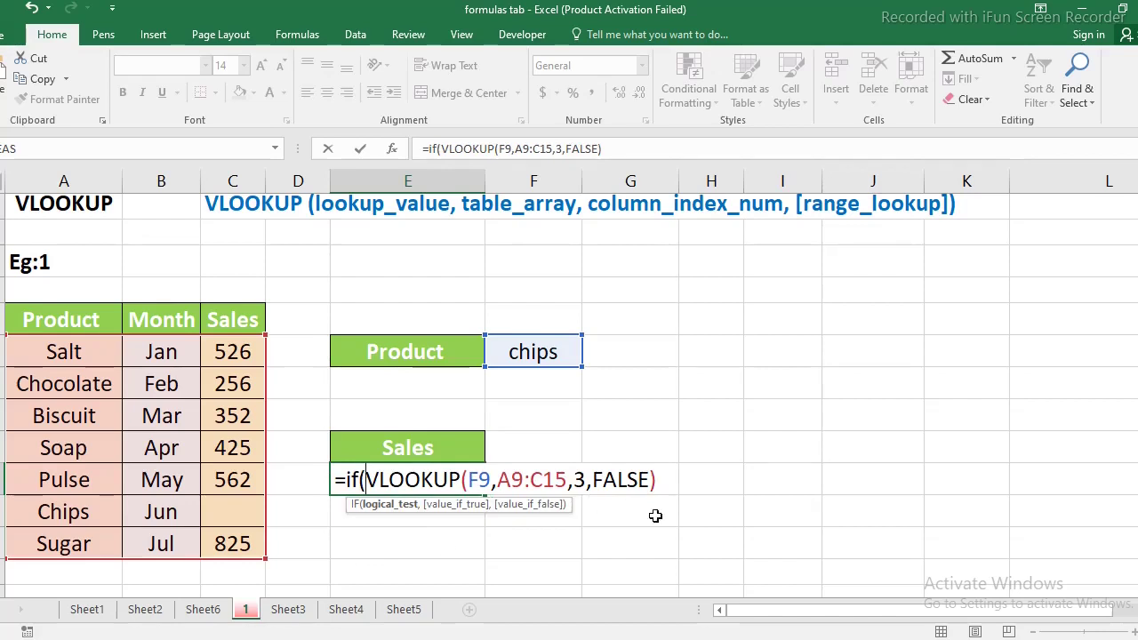
{"action": "left_click_drag", "start_coordinate": [663, 481], "coordinate": [349, 480]}
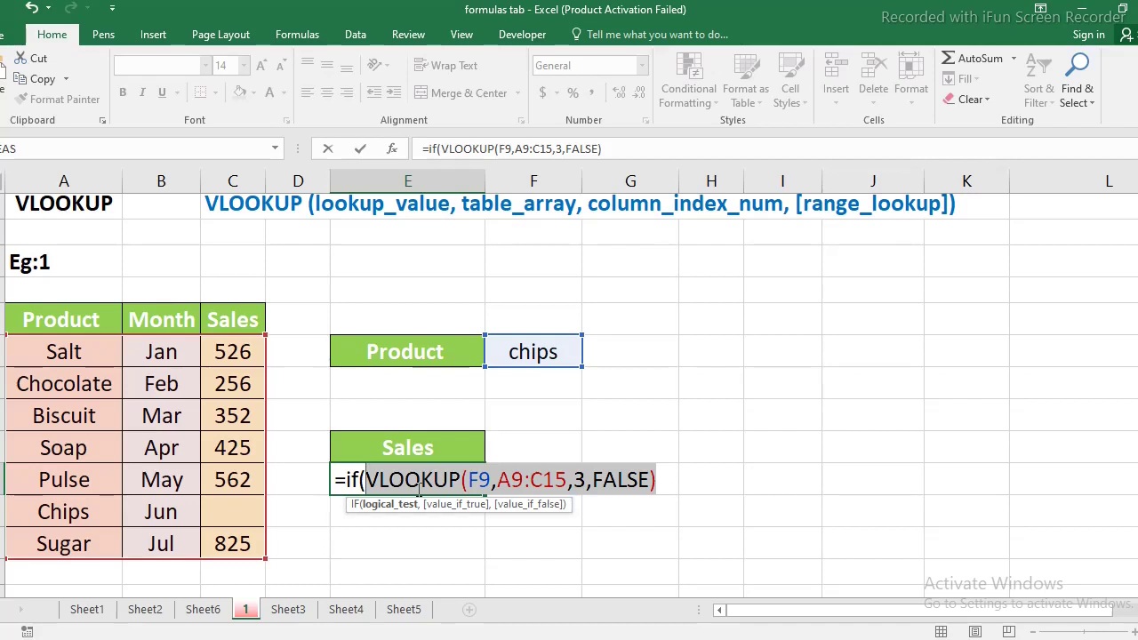
{"action": "left_click", "coordinate": [367, 480]}
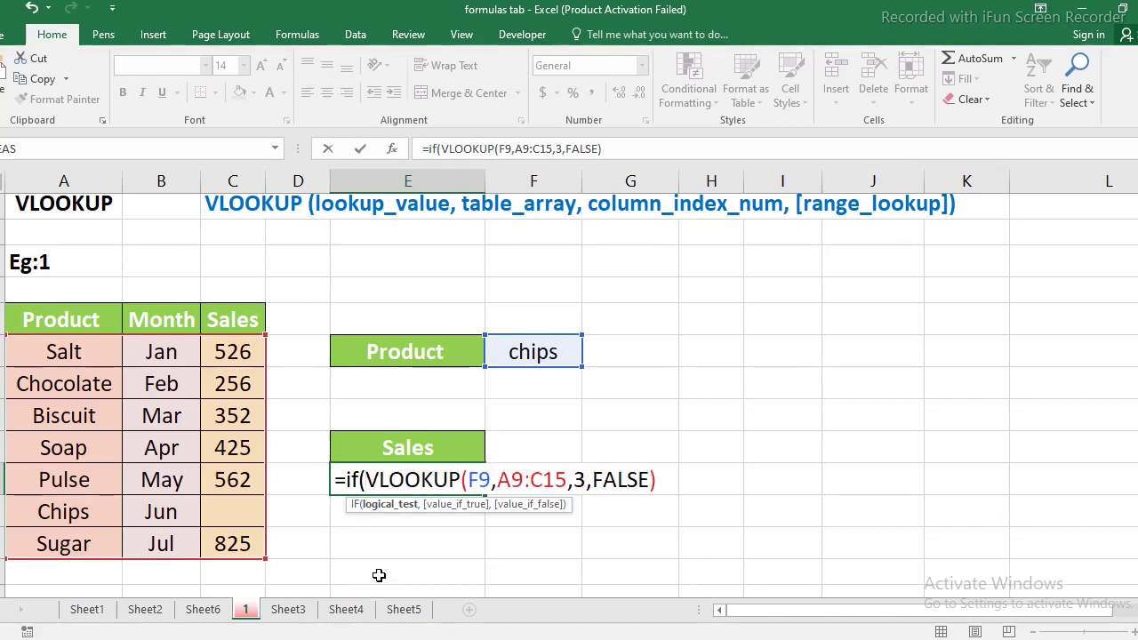
Make the IF condition len(VLOOKUP(F9,A9:C15,3,FALSE))=0, followed by a comma
{"action": "type", "text": "len"}
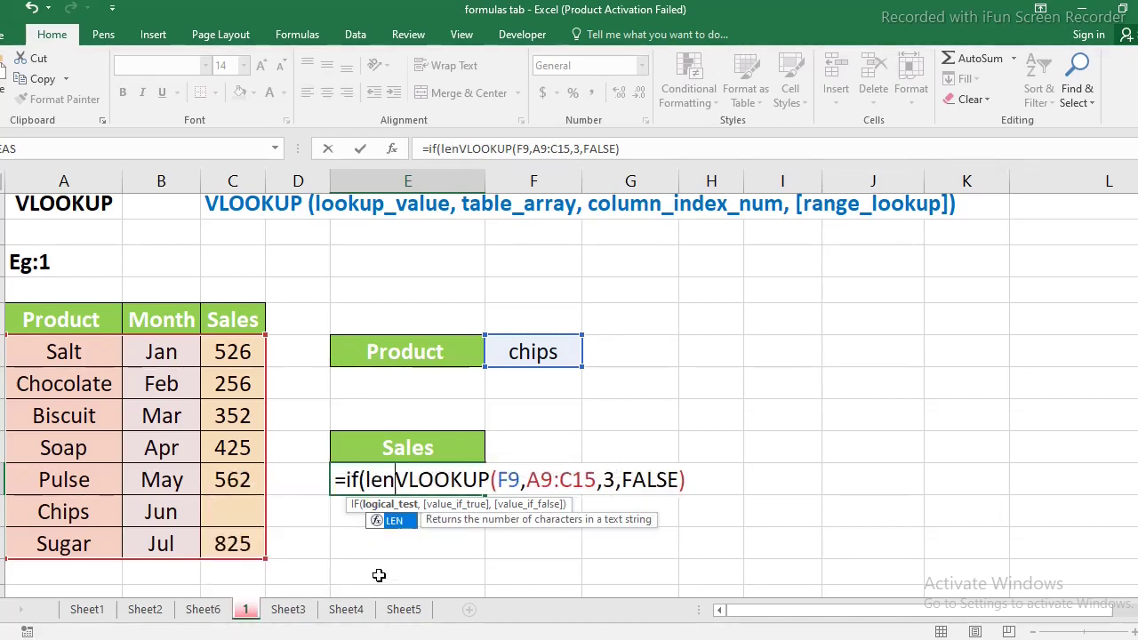
{"action": "type", "text": "("}
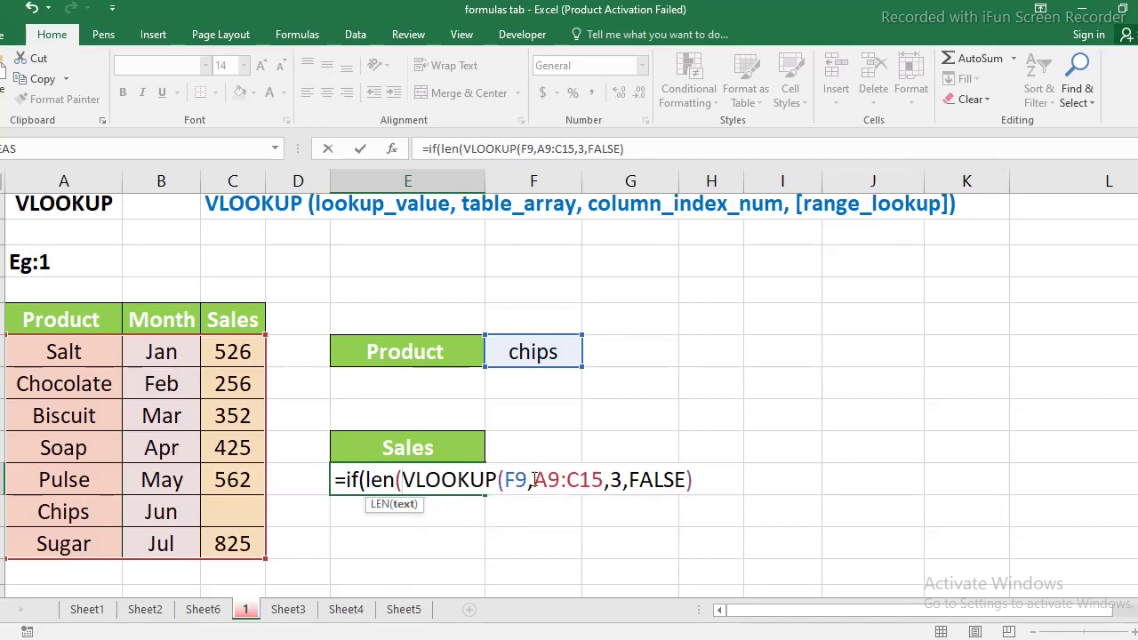
{"action": "left_click_drag", "start_coordinate": [699, 480], "coordinate": [404, 486]}
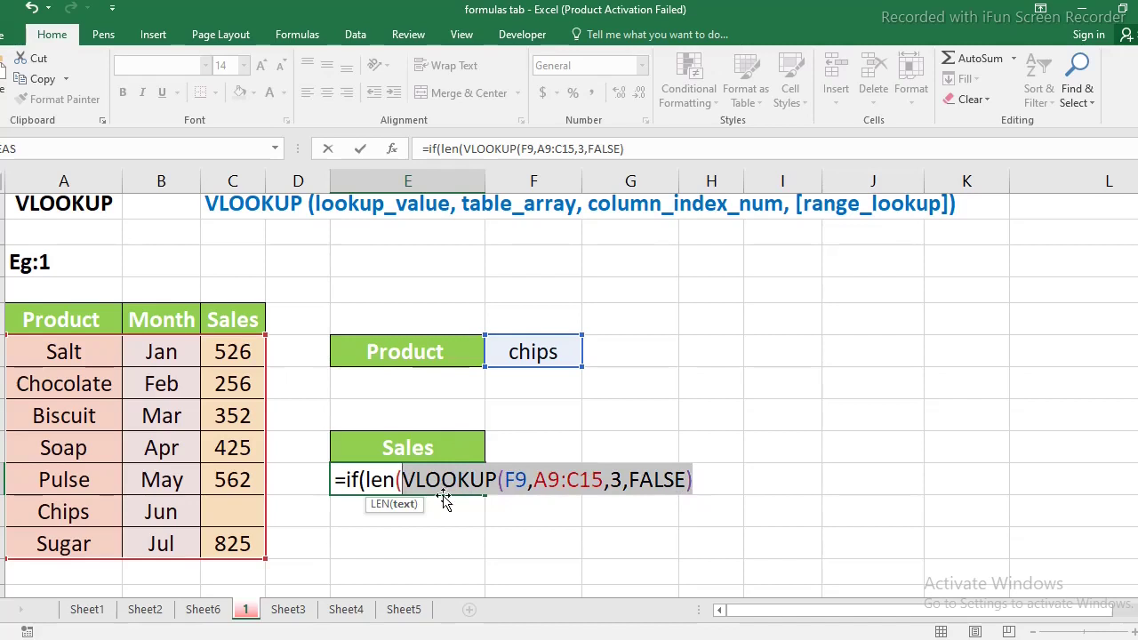
{"action": "left_click", "coordinate": [708, 480]}
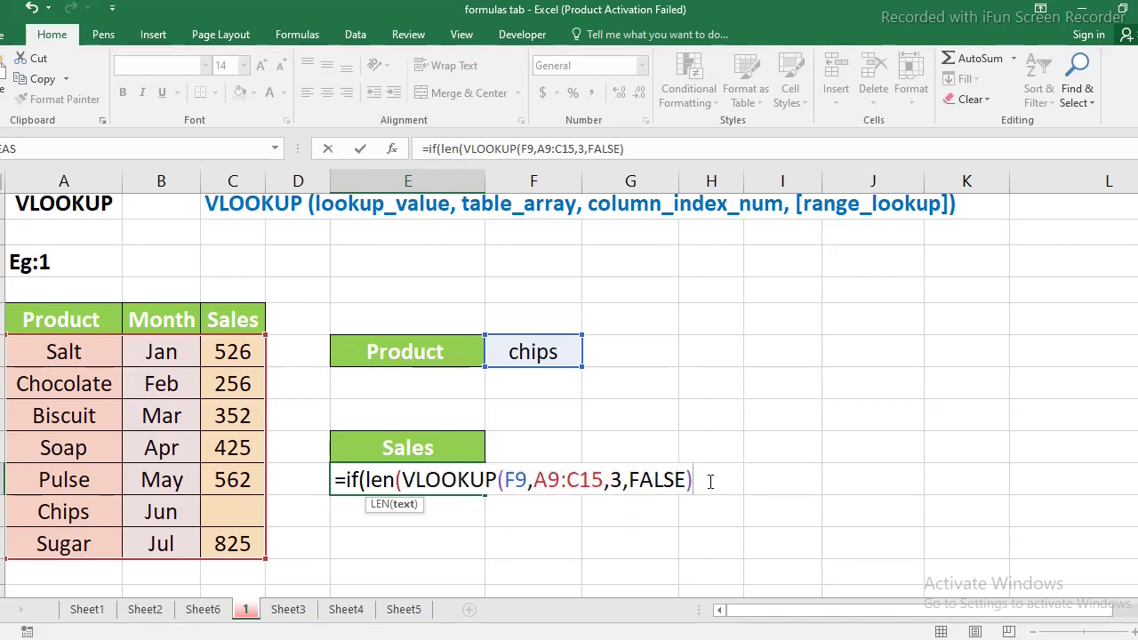
{"action": "type", "text": ")"}
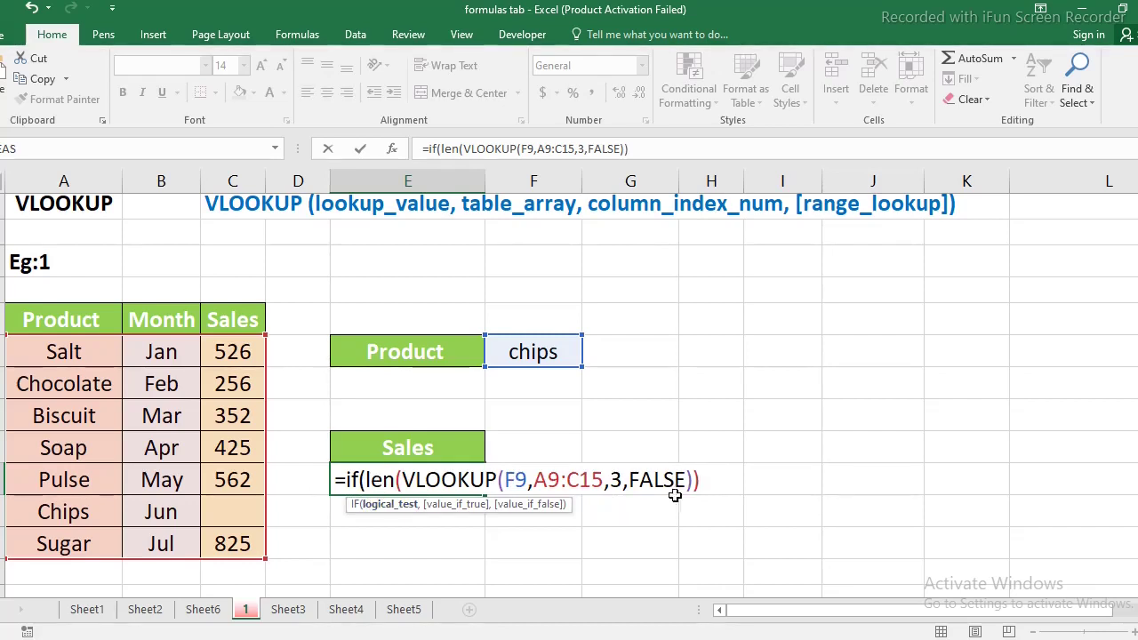
{"action": "type", "text": "="}
{"action": "type", "text": "0"}
{"action": "type", "text": ","}
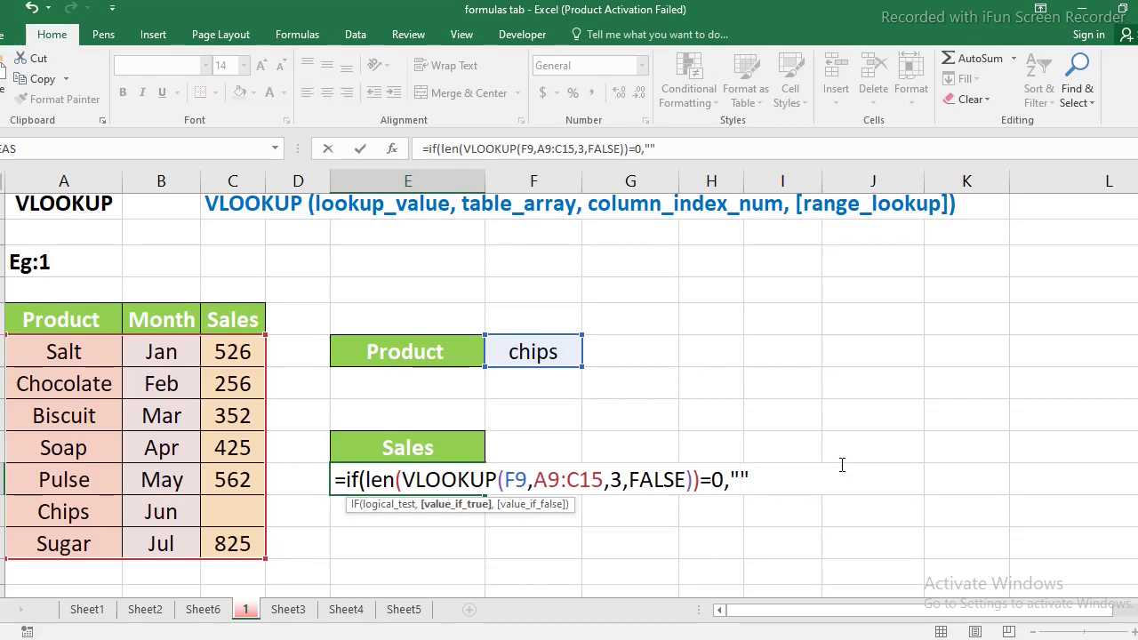
Add "Data is not available" as the true result and begin a new formula line
{"action": "type", "text": "Data in"}
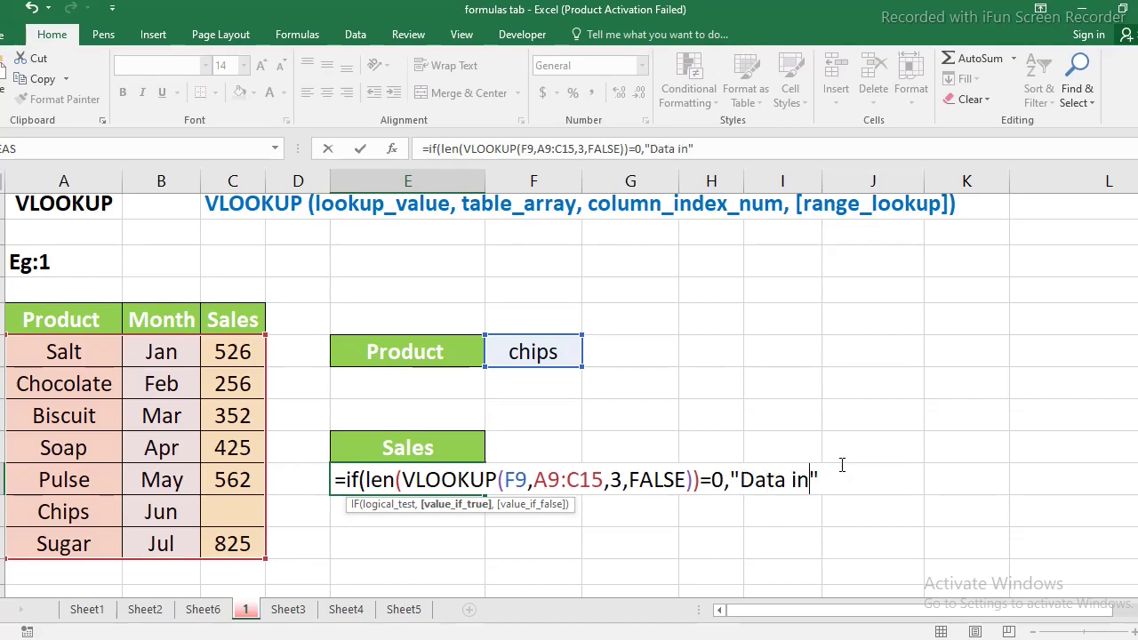
{"action": "key", "text": "BackSpace"}
{"action": "type", "text": "s no"}
{"action": "type", "text": "t"}
{"action": "key", "text": "BackSpace"}
{"action": "type", "text": "ot "}
{"action": "type", "text": "available\""}
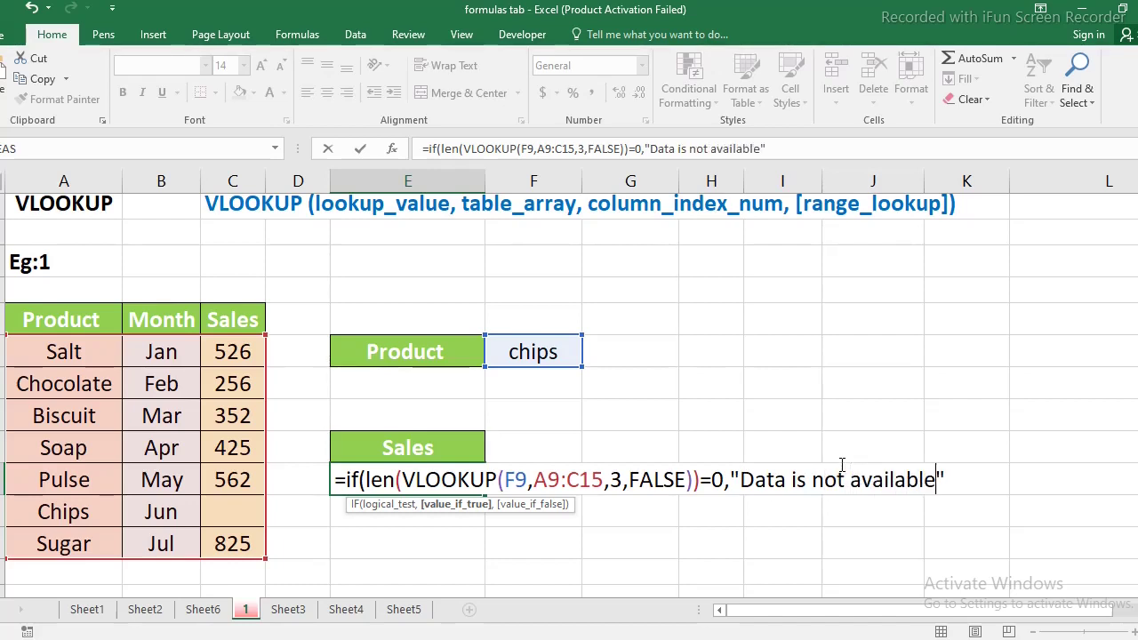
{"action": "type", "text": ","}
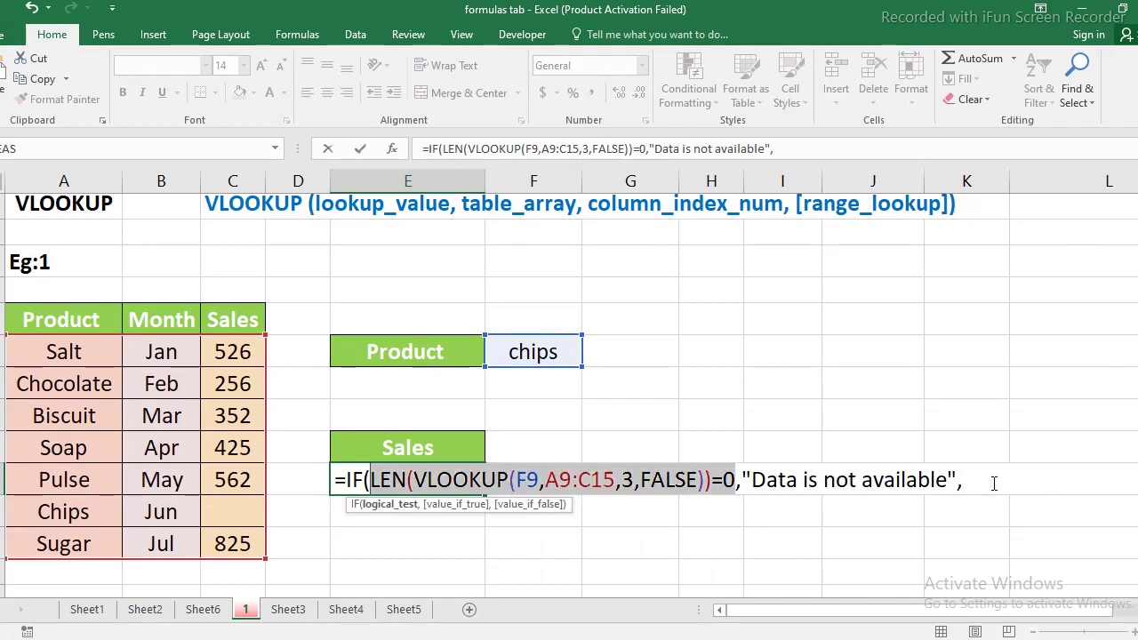
{"action": "left_click", "coordinate": [978, 481]}
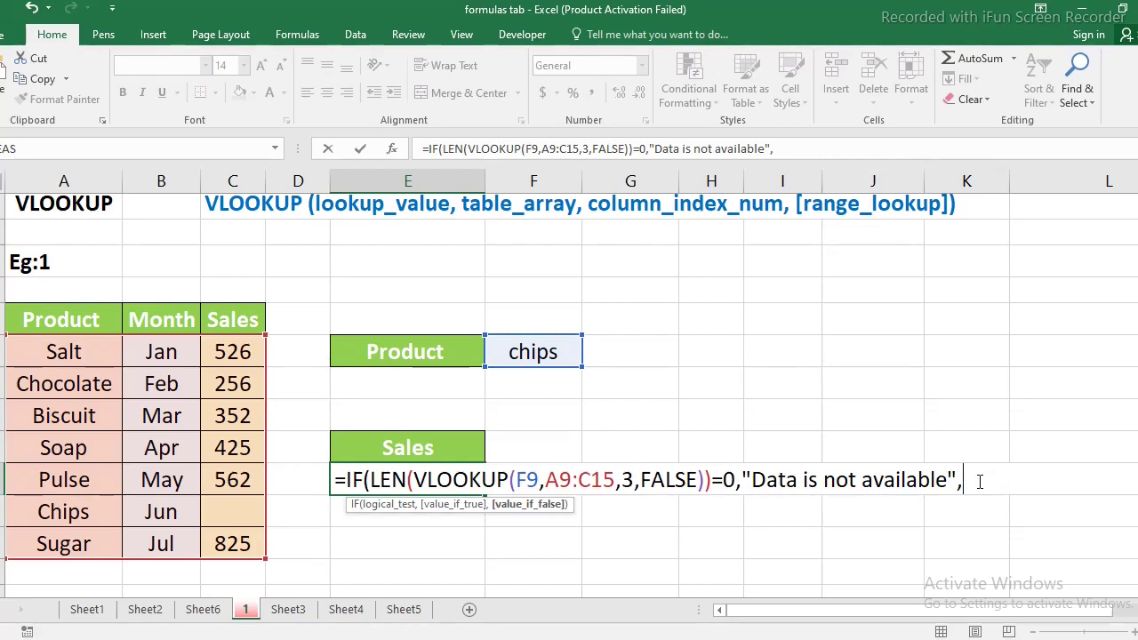
{"action": "key", "text": "alt+Return"}
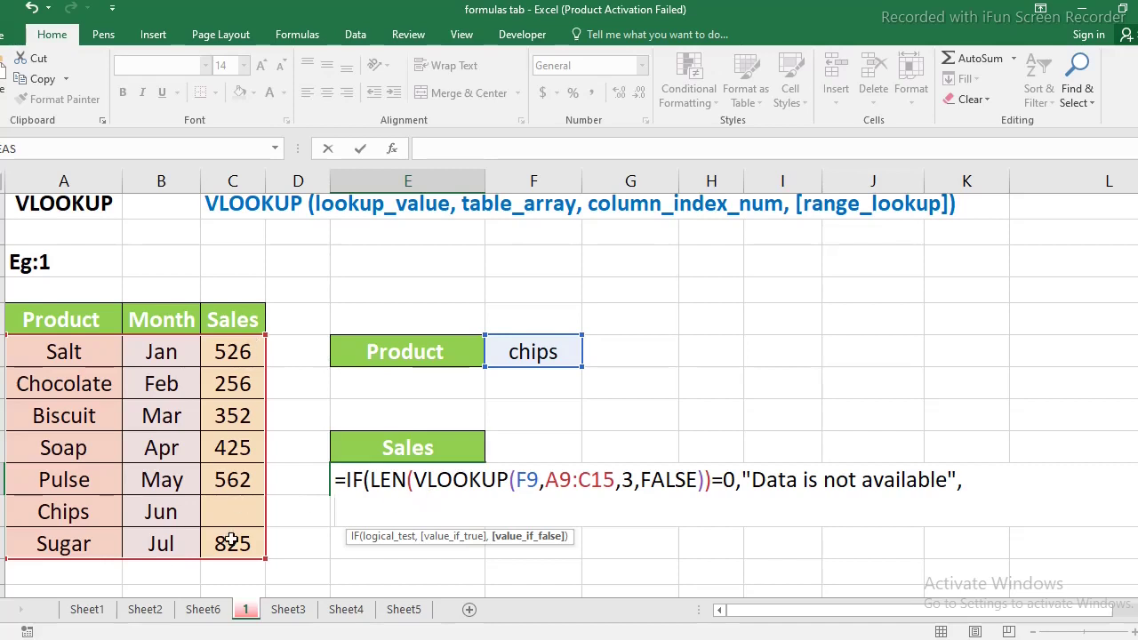
Finish the else branch with VLOOKUP(F9,A9:C15,3,FALSE) and commit, showing Data is not available
{"action": "type", "text": "vl"}
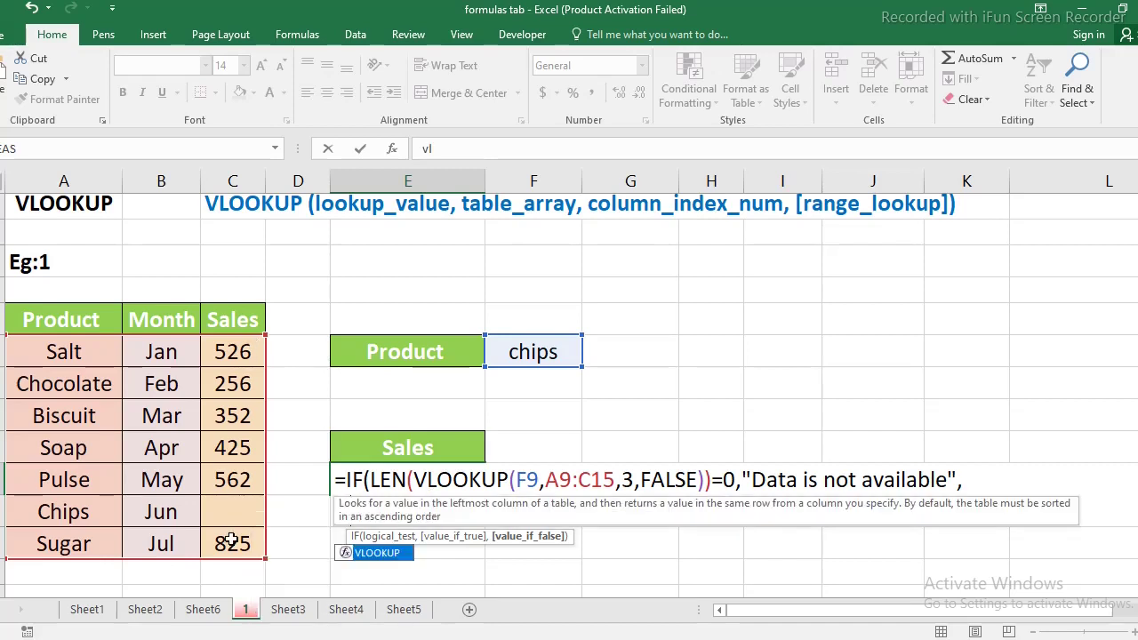
{"action": "type", "text": "ookup"}
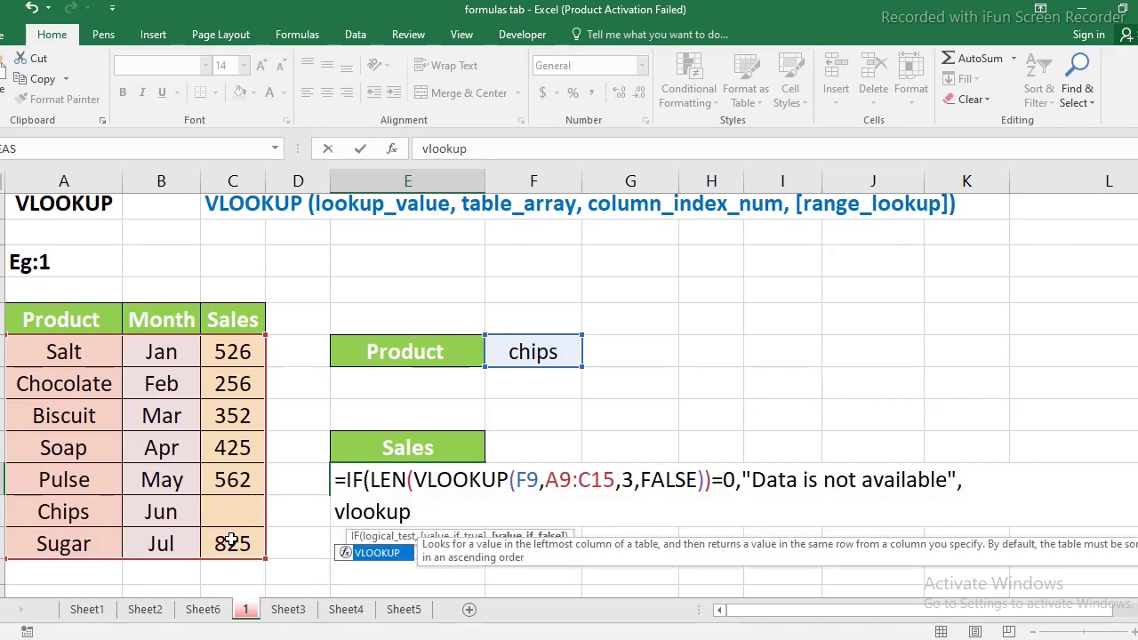
{"action": "type", "text": "("}
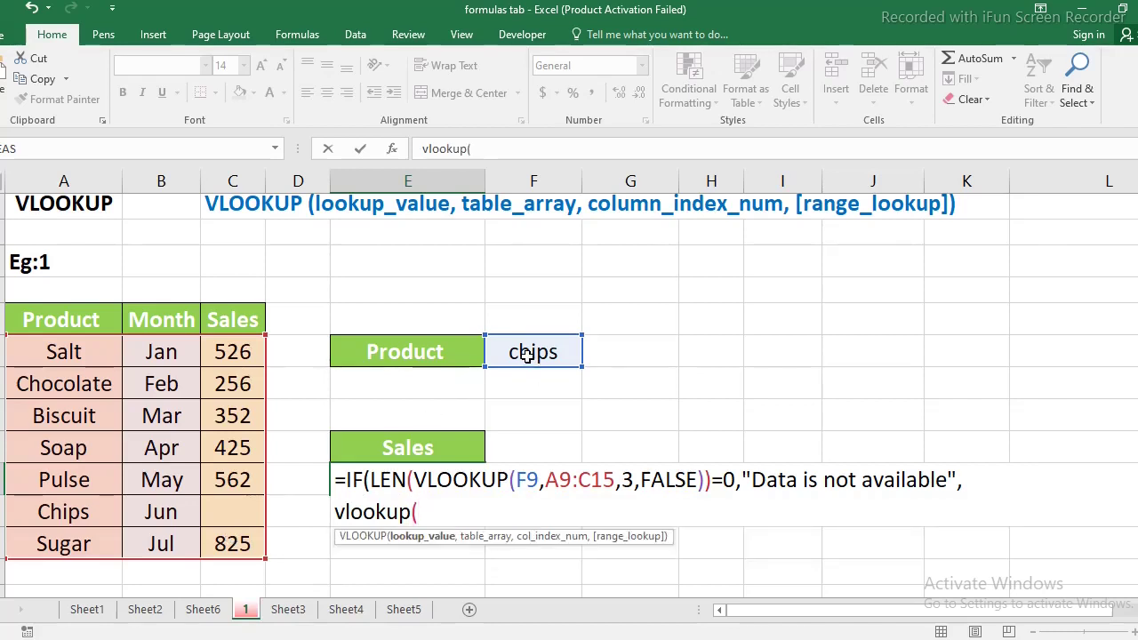
{"action": "left_click", "coordinate": [527, 354]}
{"action": "type", "text": ","}
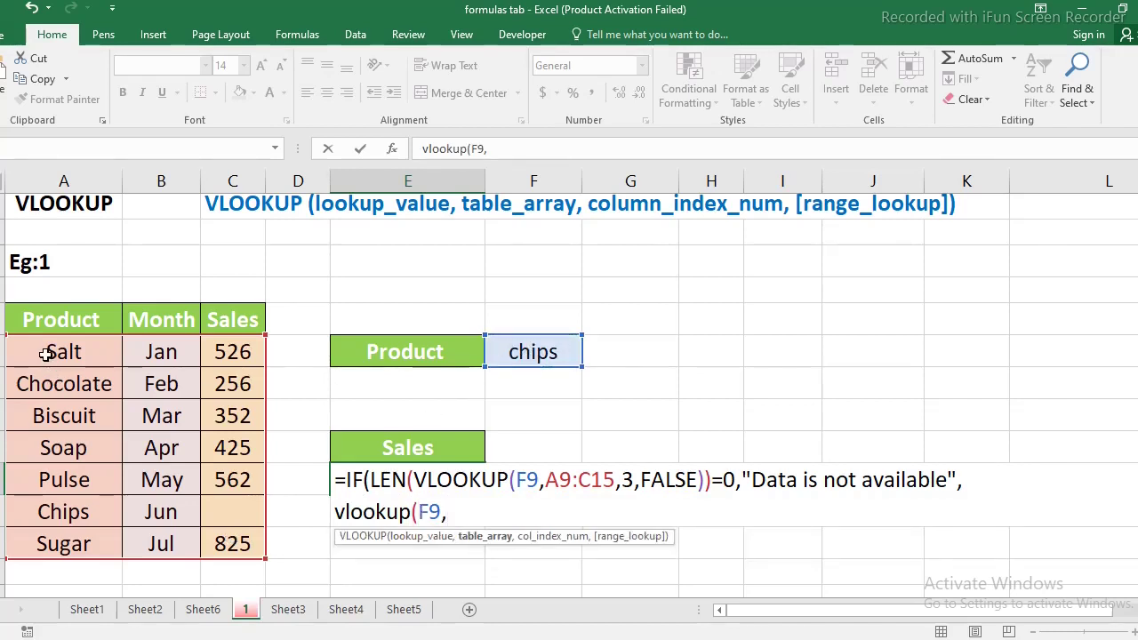
{"action": "left_click_drag", "start_coordinate": [56, 355], "coordinate": [258, 540]}
{"action": "type", "text": ","}
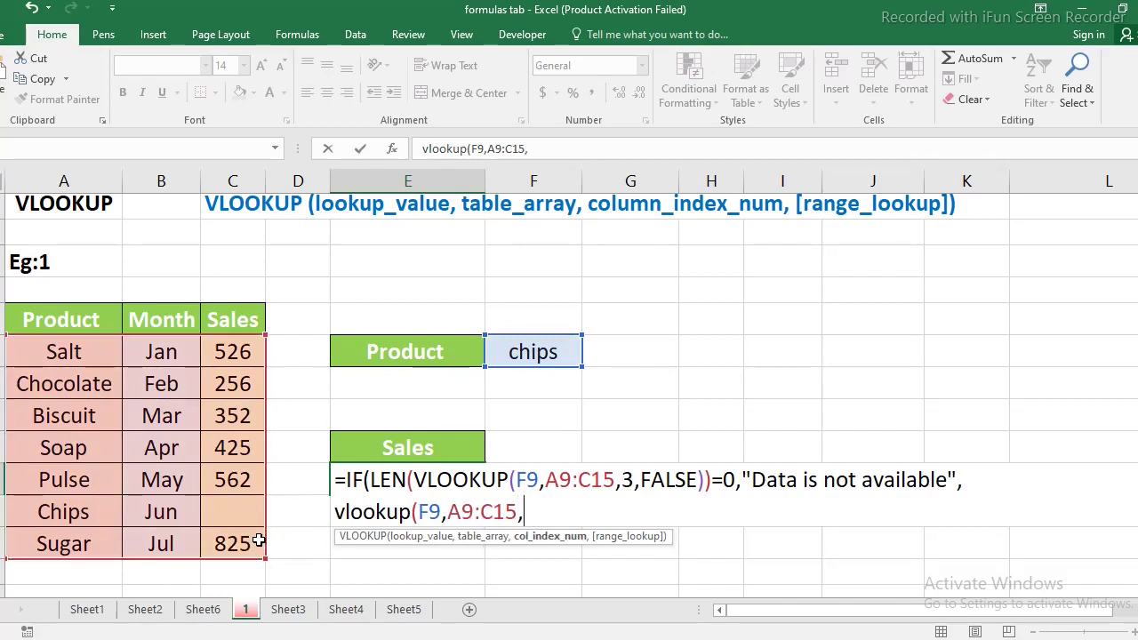
{"action": "type", "text": "3"}
{"action": "type", "text": ","}
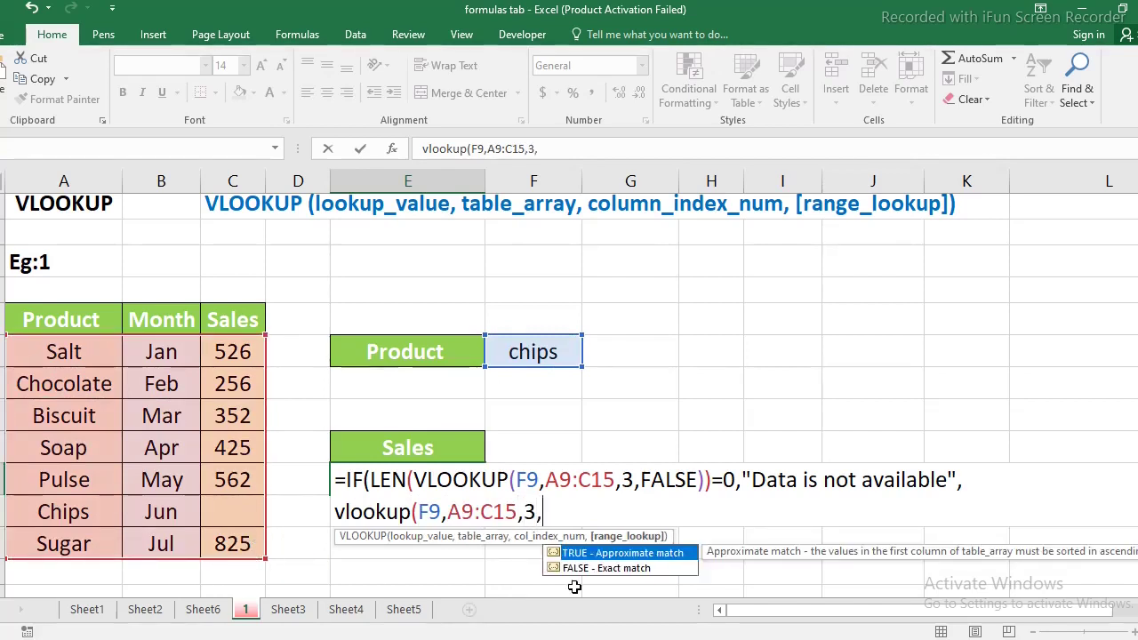
{"action": "double_click", "coordinate": [579, 569]}
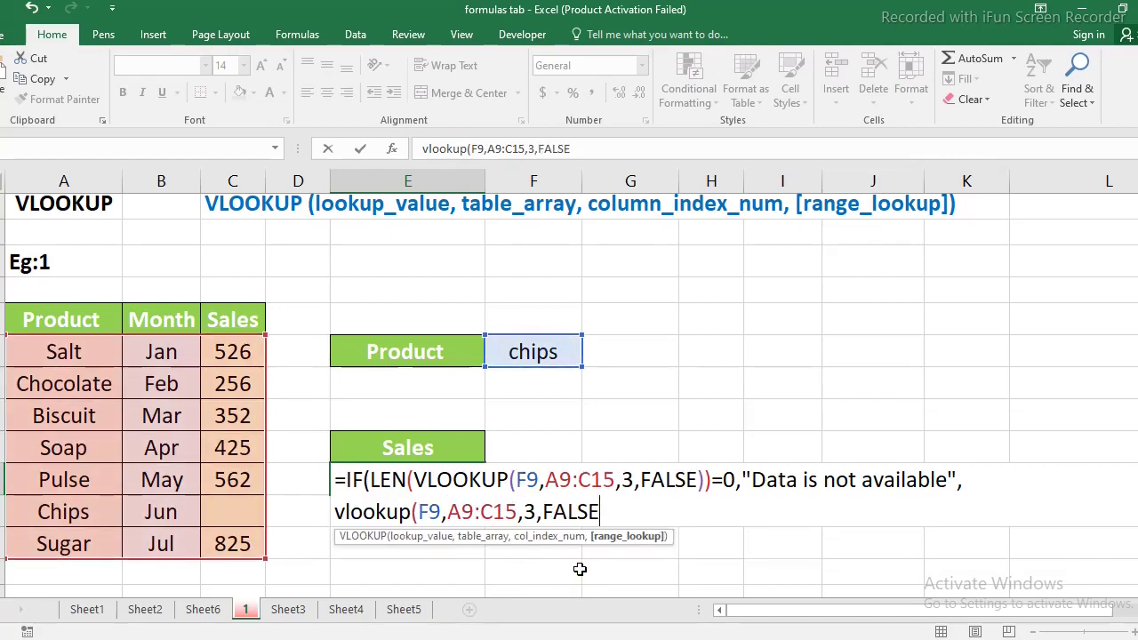
{"action": "type", "text": ")"}
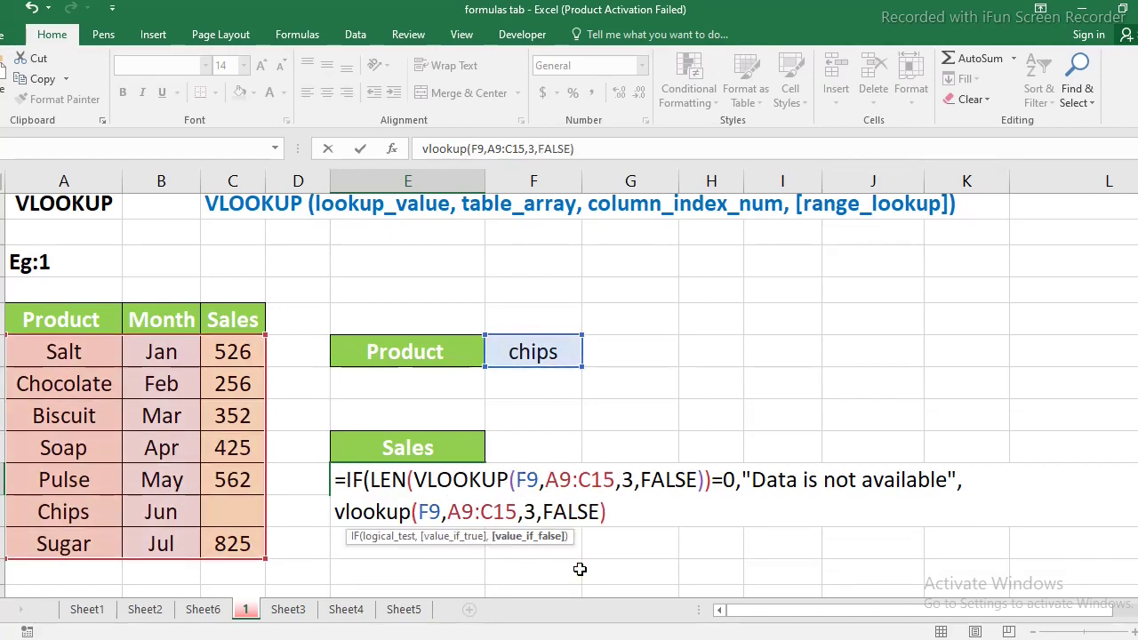
{"action": "type", "text": ")"}
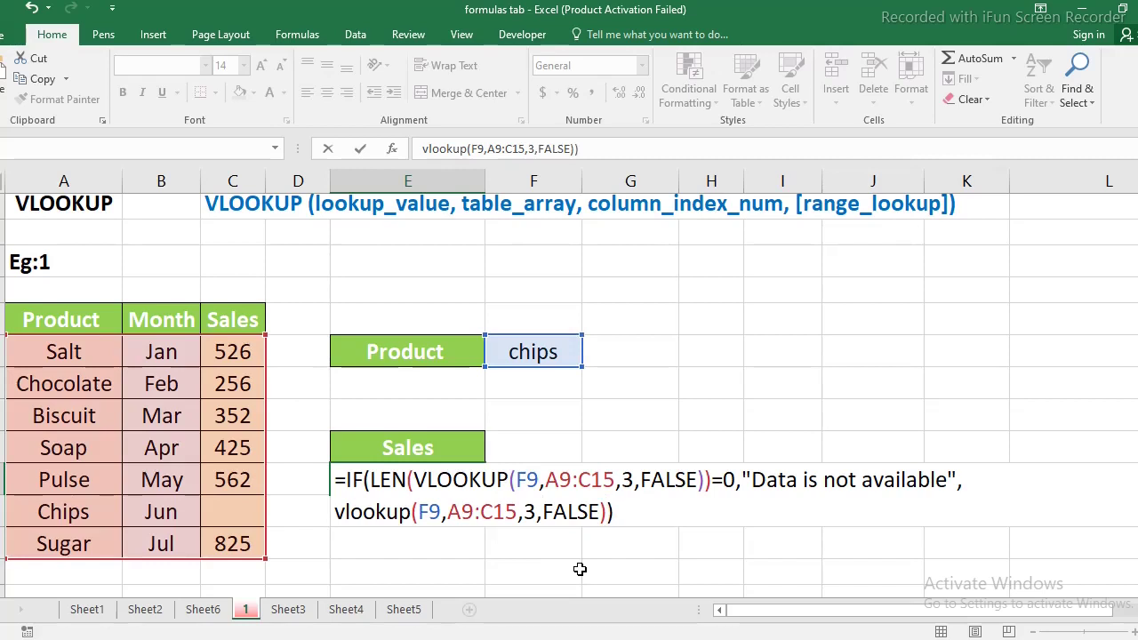
{"action": "key", "text": "Return"}
Change the lookup product from chips to salt and confirm Sales shows 526
{"action": "left_click", "coordinate": [413, 479]}
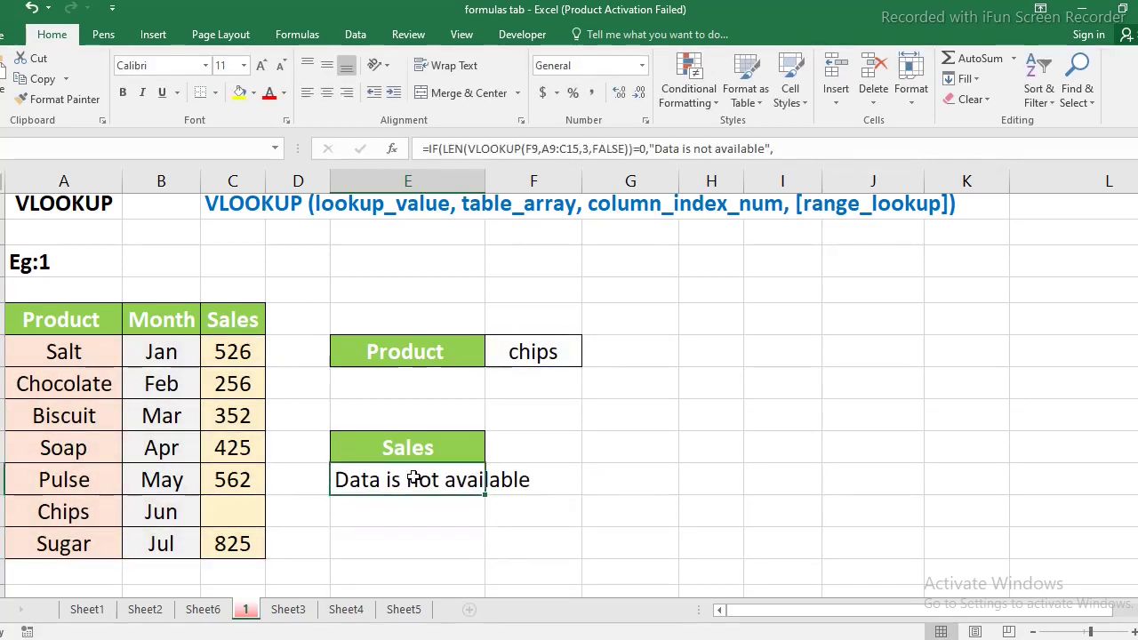
{"action": "left_click_drag", "start_coordinate": [233, 352], "coordinate": [233, 538]}
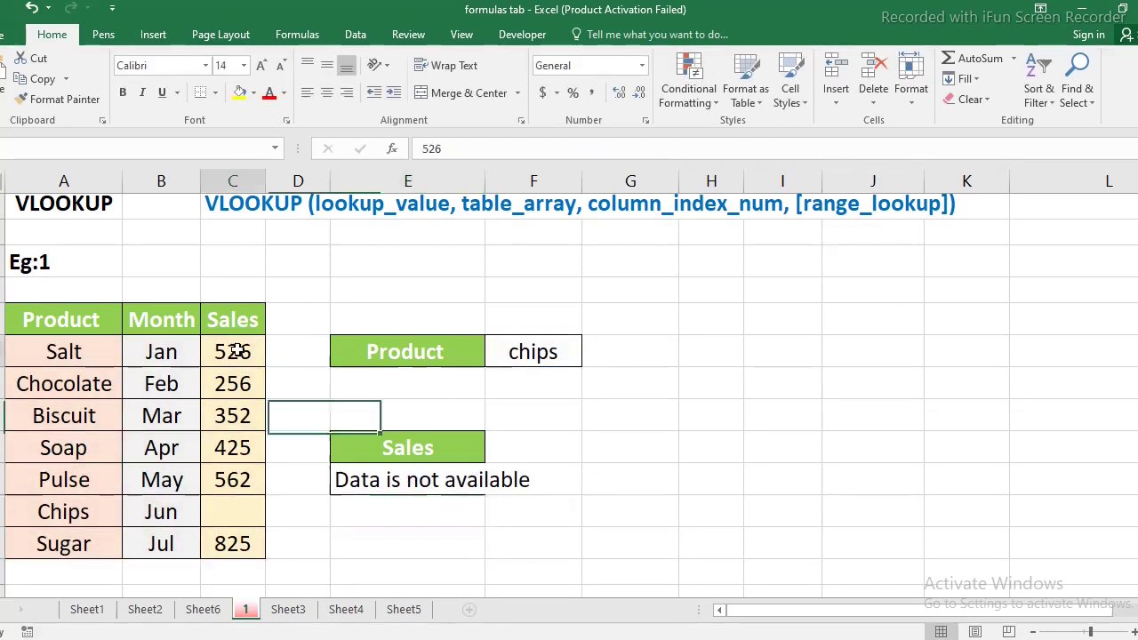
{"action": "left_click", "coordinate": [233, 514]}
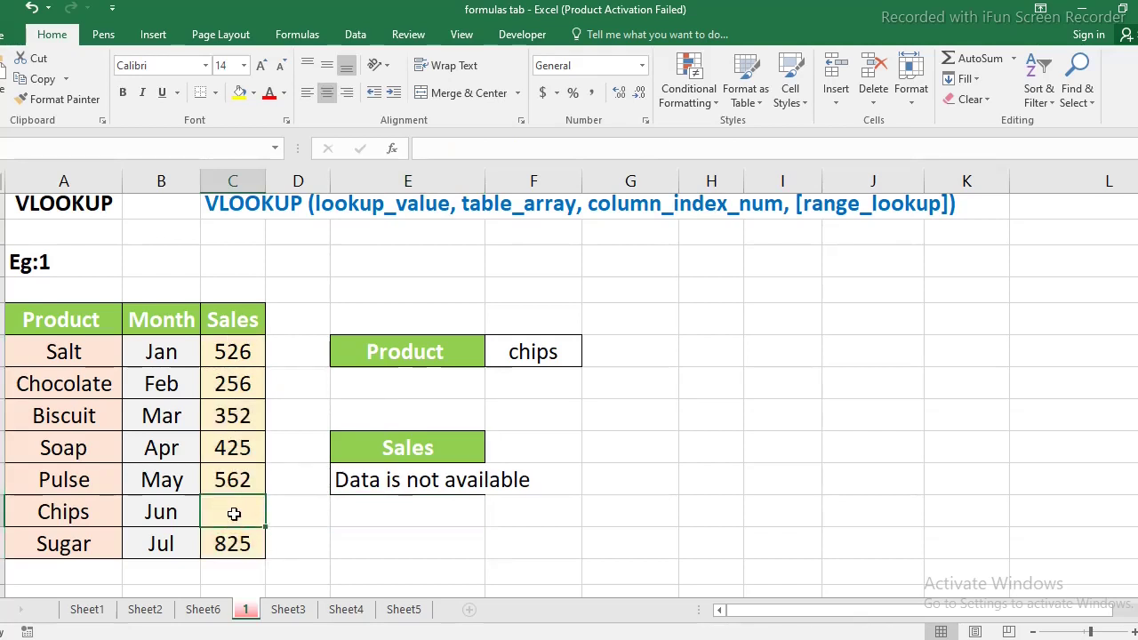
{"action": "left_click", "coordinate": [464, 481]}
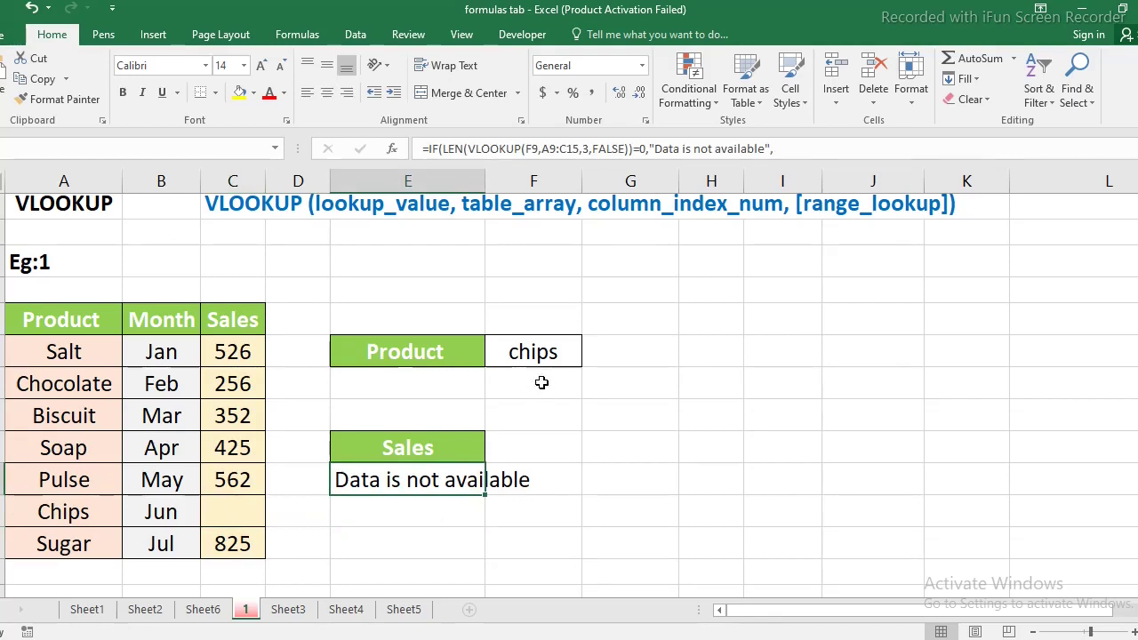
{"action": "left_click", "coordinate": [536, 353]}
{"action": "type", "text": "sa"}
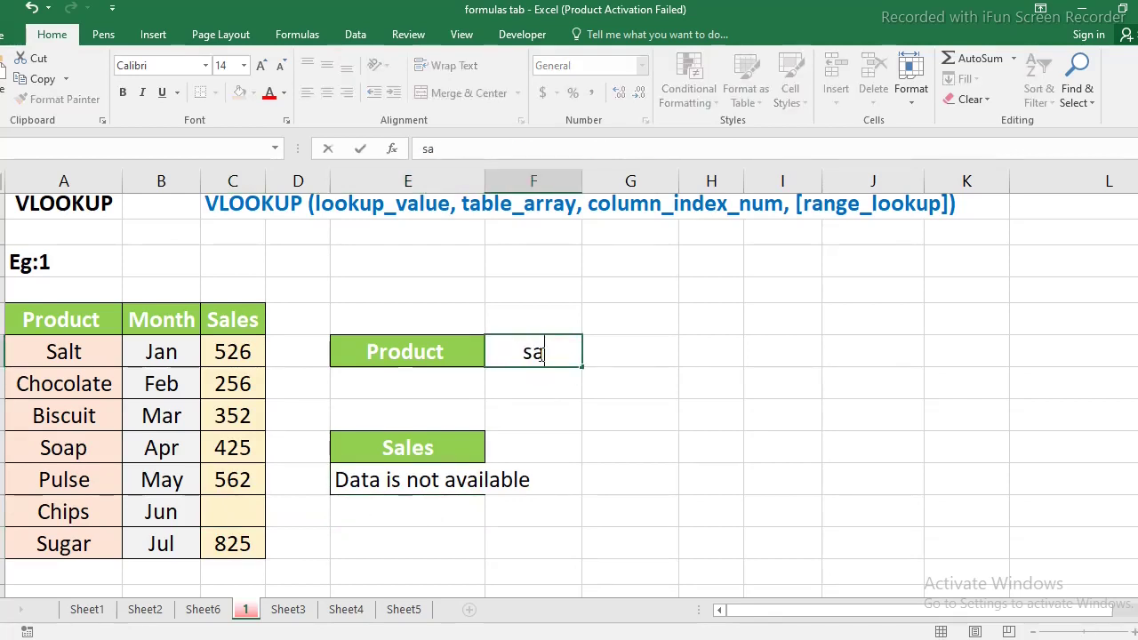
{"action": "type", "text": "lt"}
{"action": "key", "text": "Return"}
{"action": "left_click", "coordinate": [458, 485]}
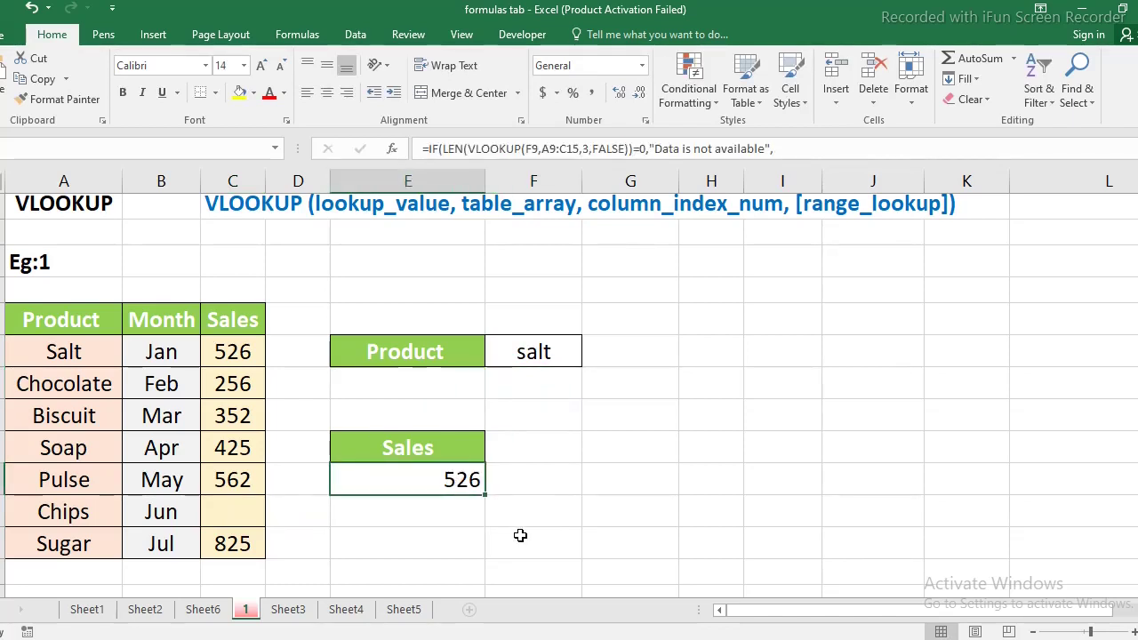
{"action": "scroll", "coordinate": [519, 535], "scroll_direction": "down", "scroll_amount": 2}
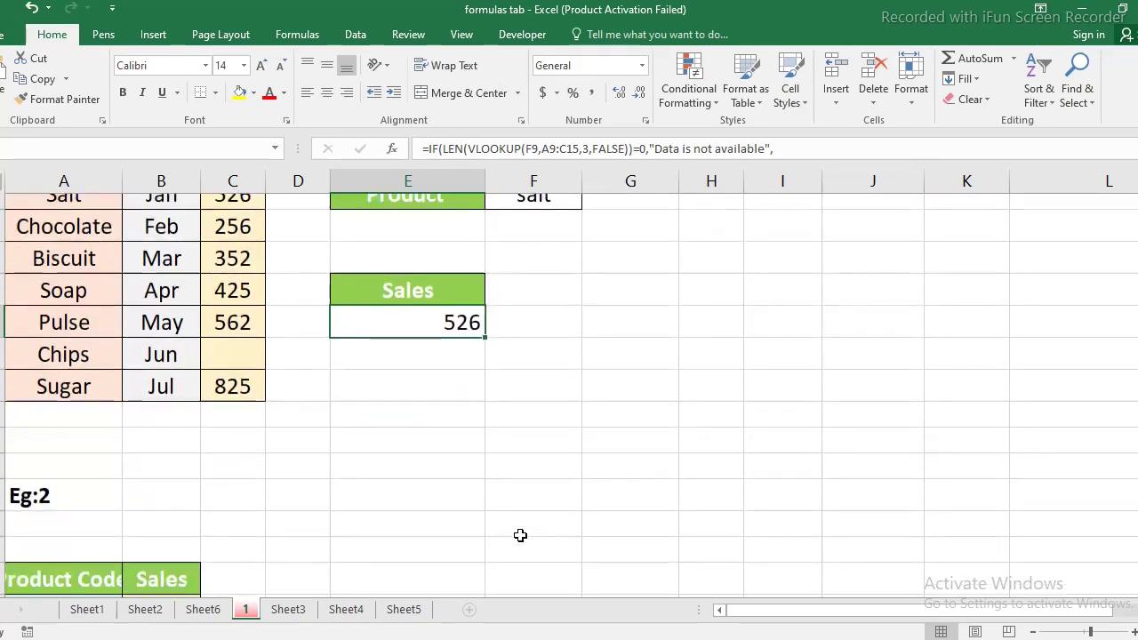
{"action": "scroll", "coordinate": [520, 535], "scroll_direction": "down", "scroll_amount": 2}
{"action": "scroll", "coordinate": [520, 535], "scroll_direction": "down", "scroll_amount": 1}
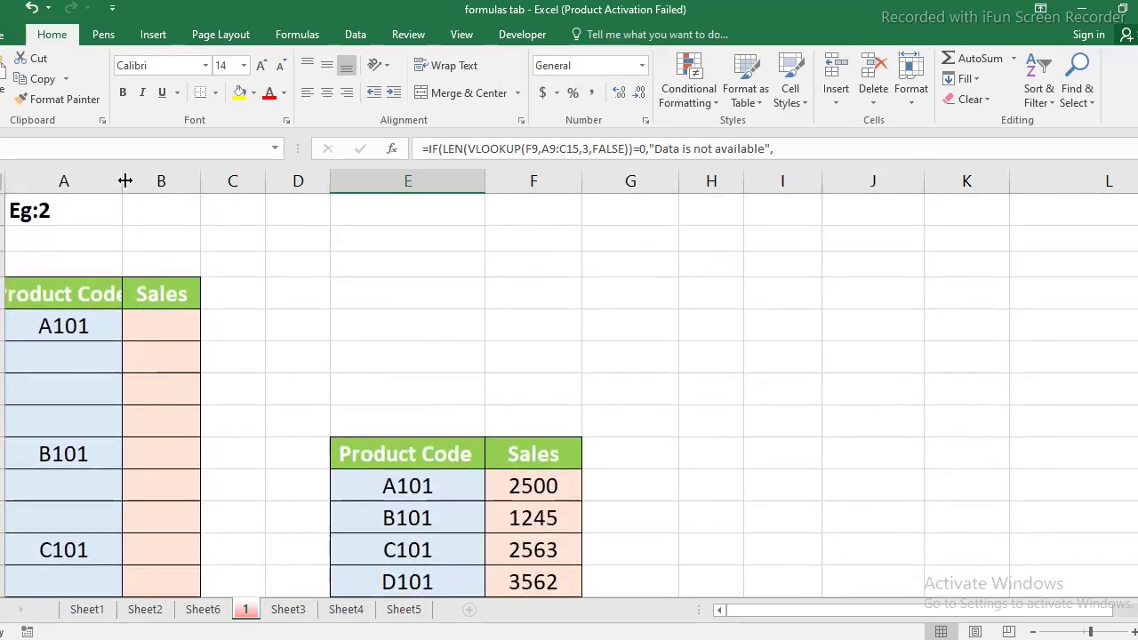
{"action": "left_click_drag", "start_coordinate": [125, 180], "coordinate": [187, 180]}
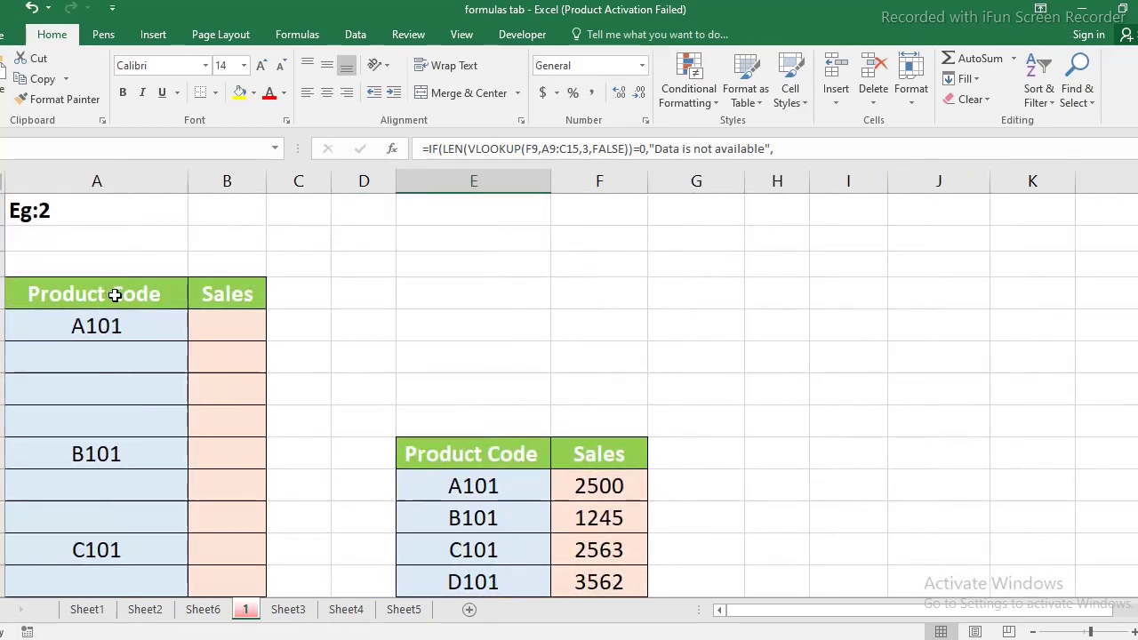
{"action": "left_click", "coordinate": [240, 289]}
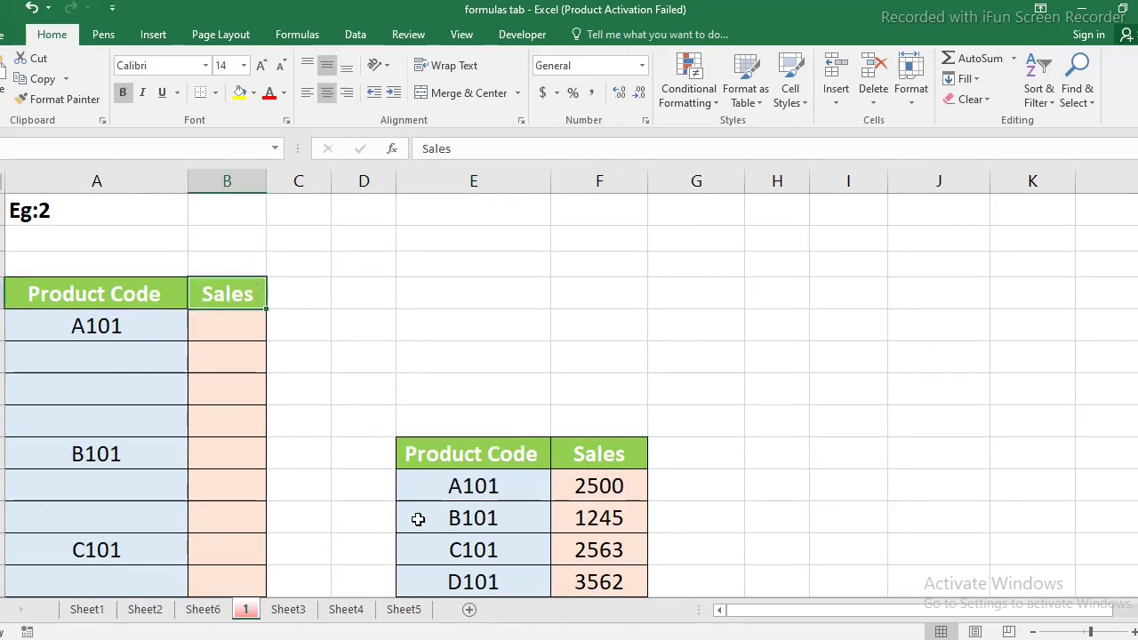
{"action": "scroll", "coordinate": [418, 520], "scroll_direction": "down", "scroll_amount": 1}
{"action": "left_click_drag", "start_coordinate": [425, 370], "coordinate": [624, 531]}
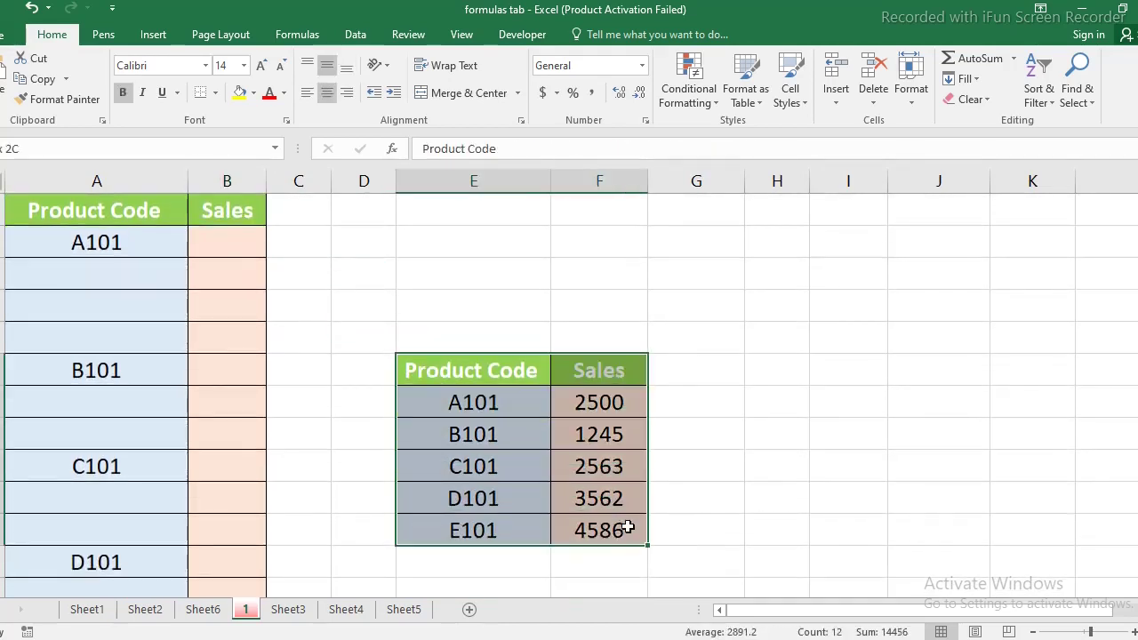
{"action": "left_click_drag", "start_coordinate": [471, 400], "coordinate": [474, 530]}
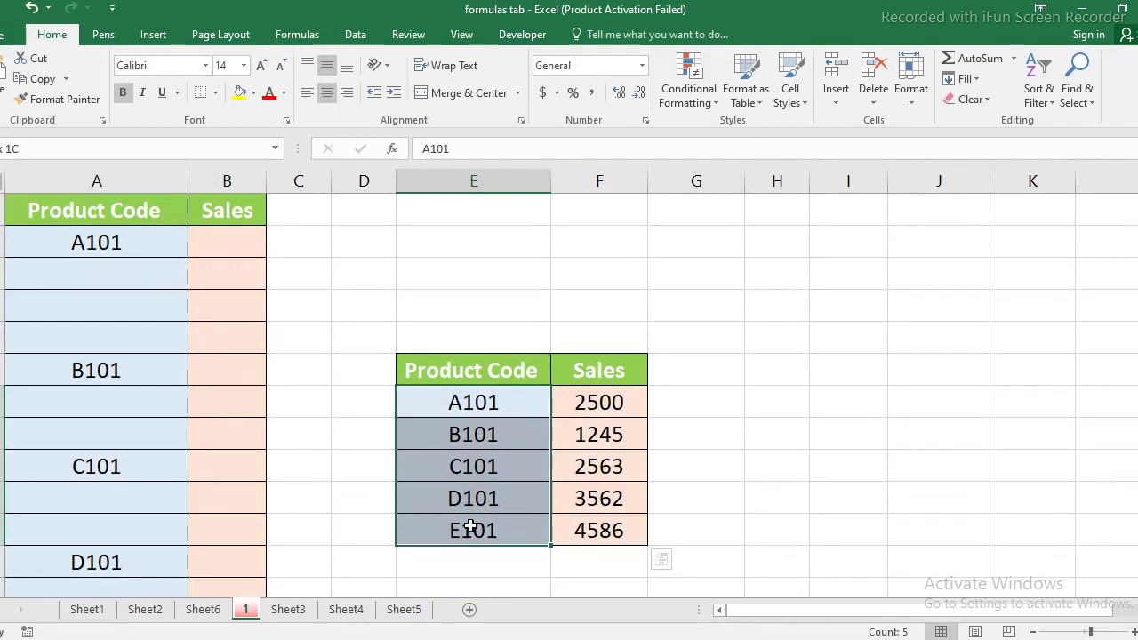
{"action": "left_click_drag", "start_coordinate": [627, 398], "coordinate": [612, 531]}
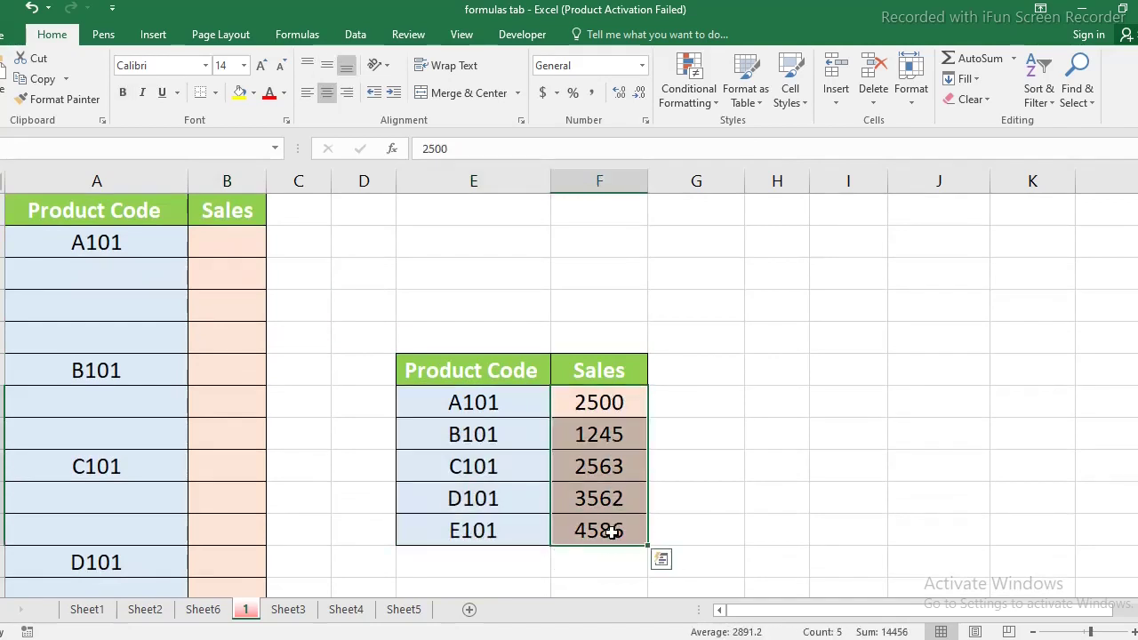
{"action": "left_click", "coordinate": [80, 244]}
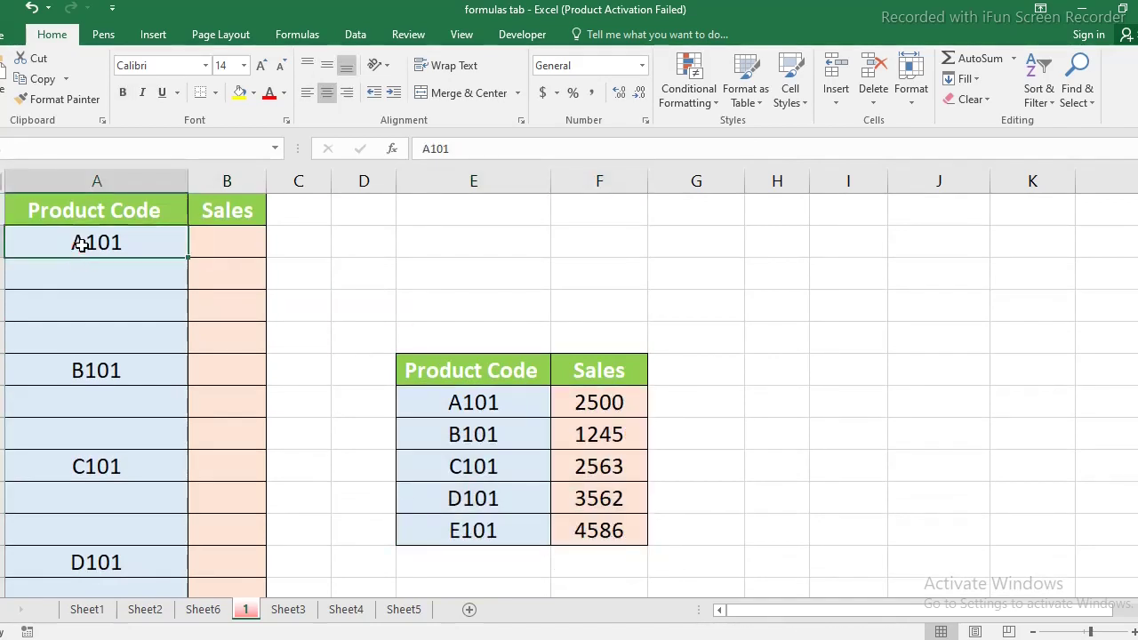
{"action": "left_click_drag", "start_coordinate": [235, 241], "coordinate": [235, 540]}
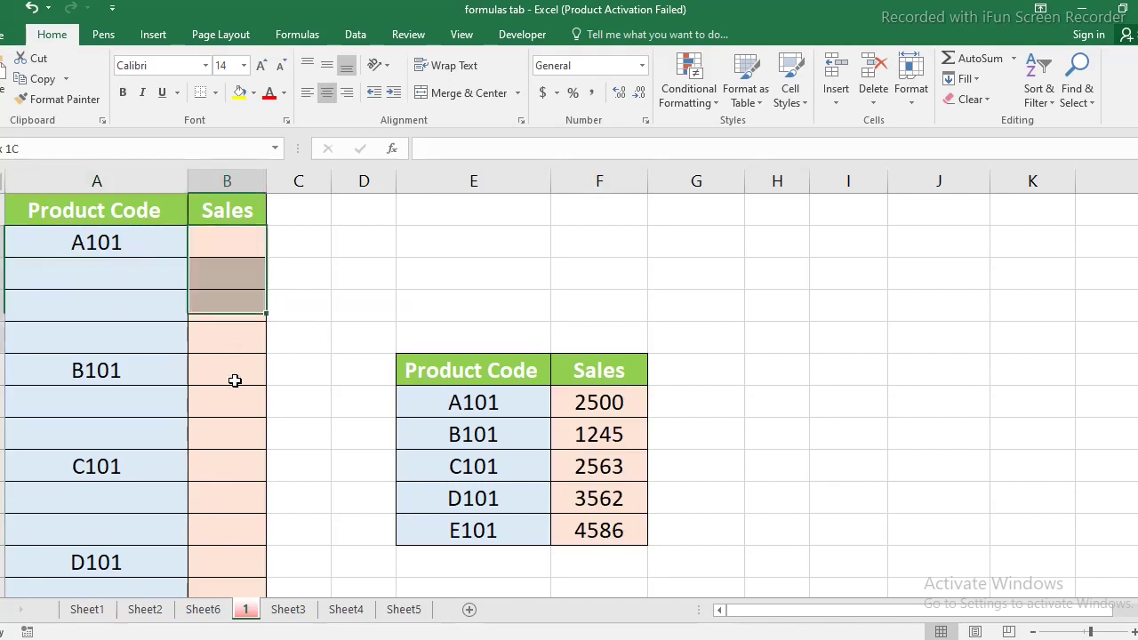
{"action": "left_click", "coordinate": [110, 366]}
{"action": "left_click", "coordinate": [94, 458]}
{"action": "left_click", "coordinate": [78, 569]}
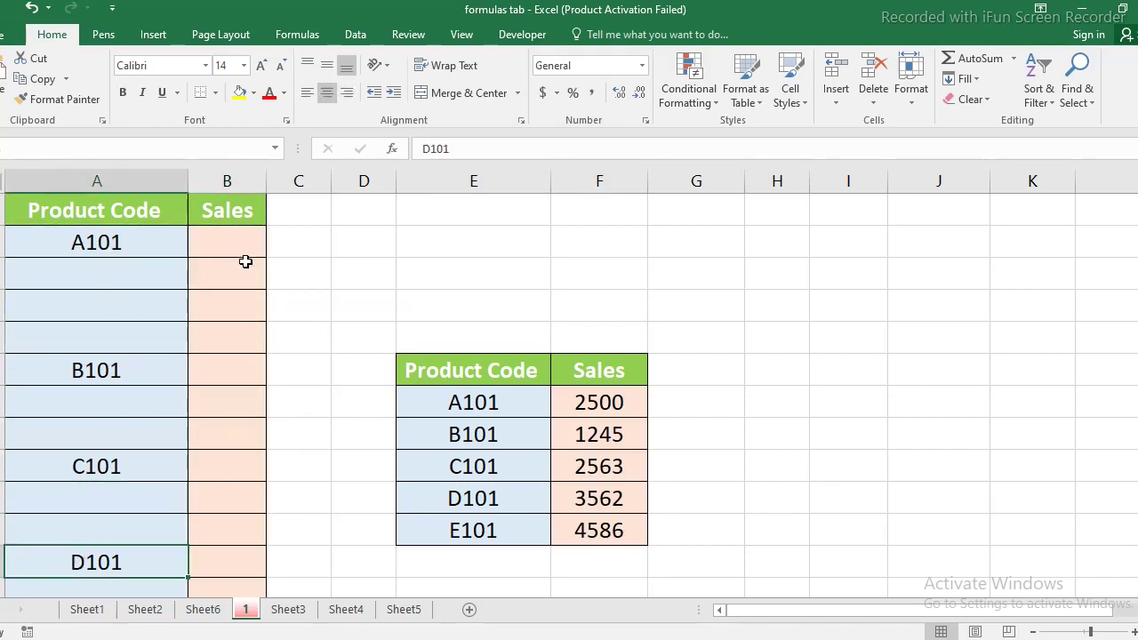
{"action": "left_click", "coordinate": [120, 279]}
{"action": "left_click_drag", "start_coordinate": [126, 309], "coordinate": [127, 340]}
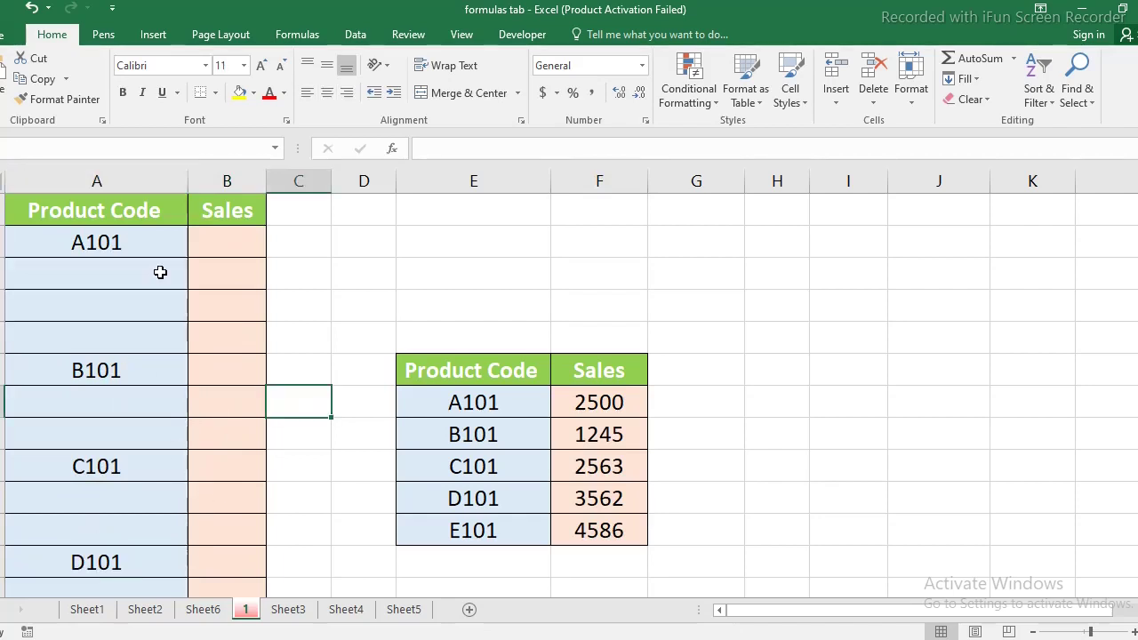
{"action": "left_click", "coordinate": [111, 242]}
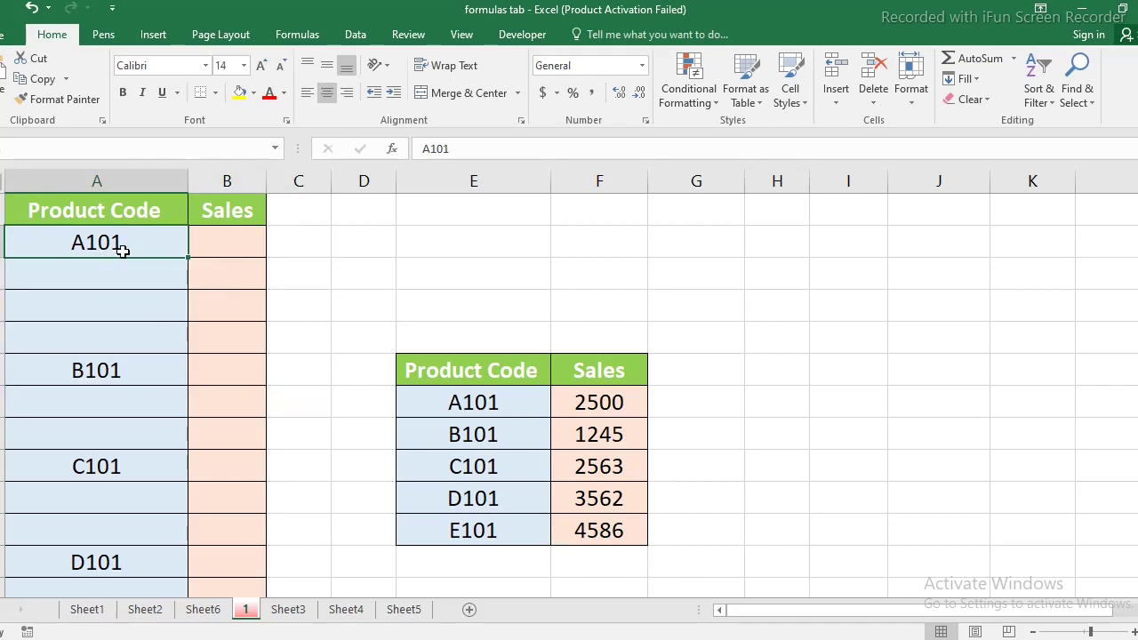
{"action": "left_click_drag", "start_coordinate": [102, 273], "coordinate": [101, 357]}
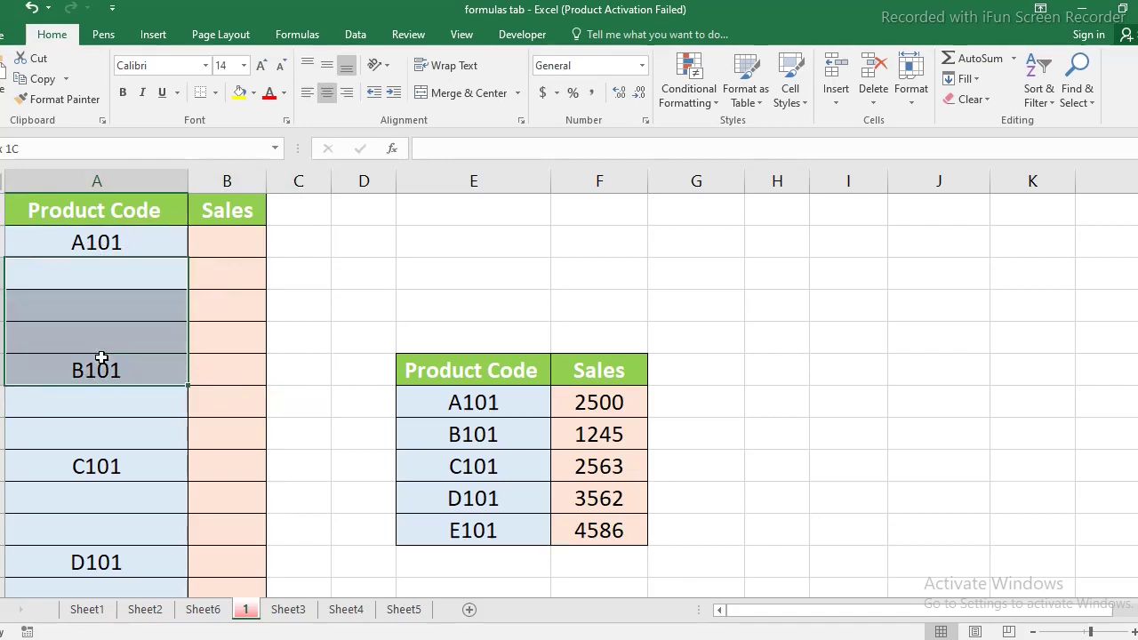
{"action": "left_click", "coordinate": [140, 400]}
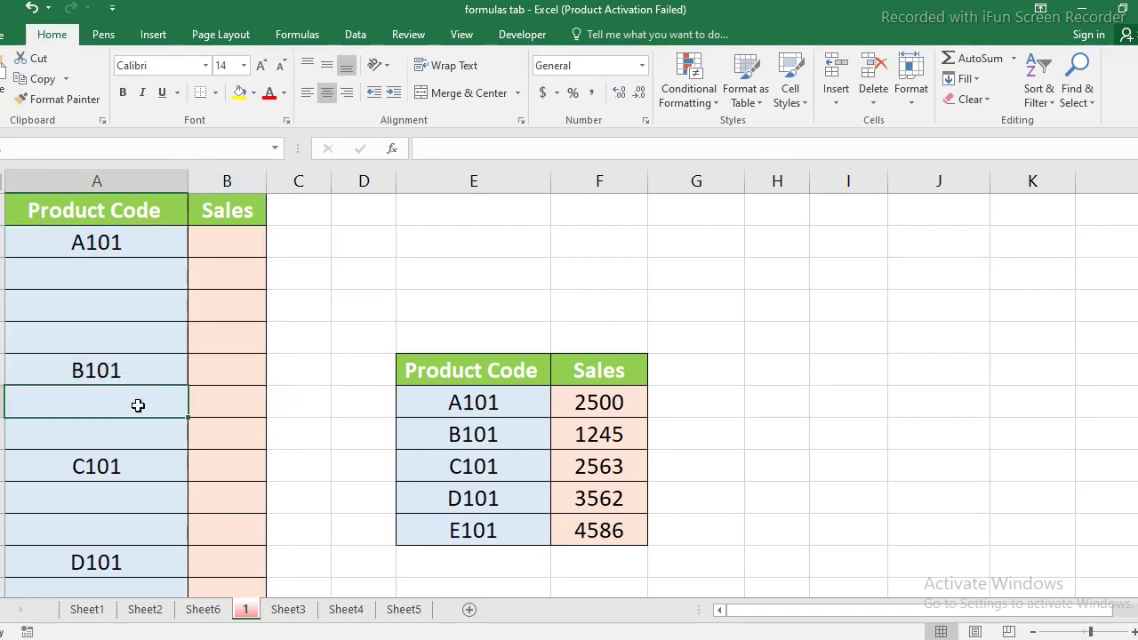
{"action": "left_click", "coordinate": [108, 238]}
{"action": "key", "text": "ctrl+c"}
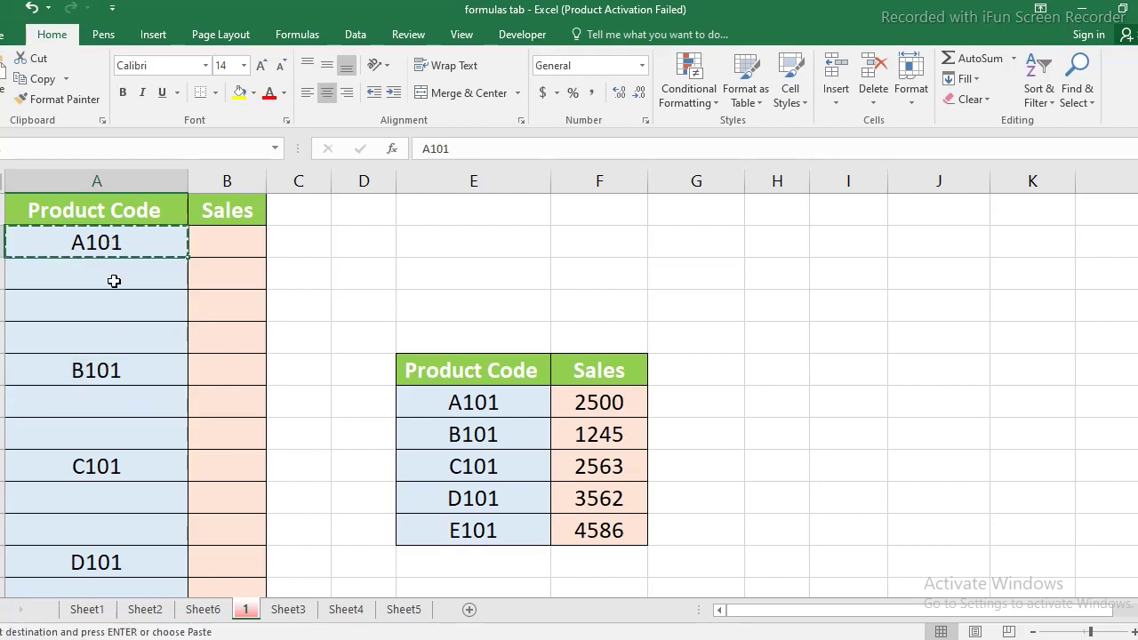
{"action": "left_click", "coordinate": [115, 278]}
{"action": "left_click_drag", "start_coordinate": [115, 277], "coordinate": [108, 338]}
{"action": "key", "text": "ctrl+v"}
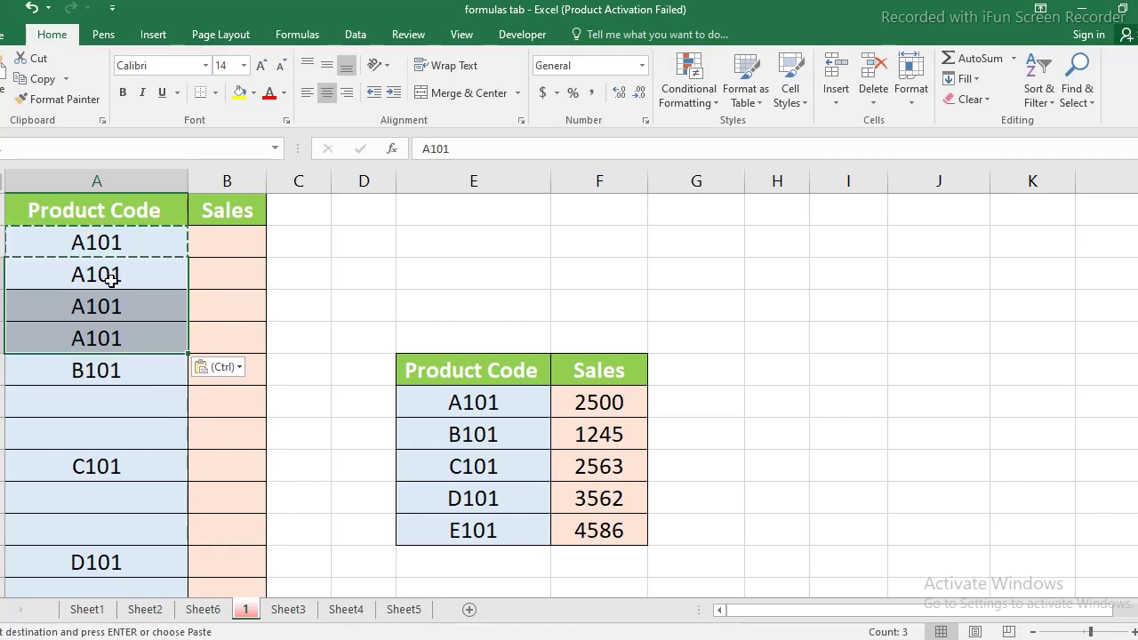
{"action": "key", "text": "Delete"}
{"action": "left_click", "coordinate": [112, 241]}
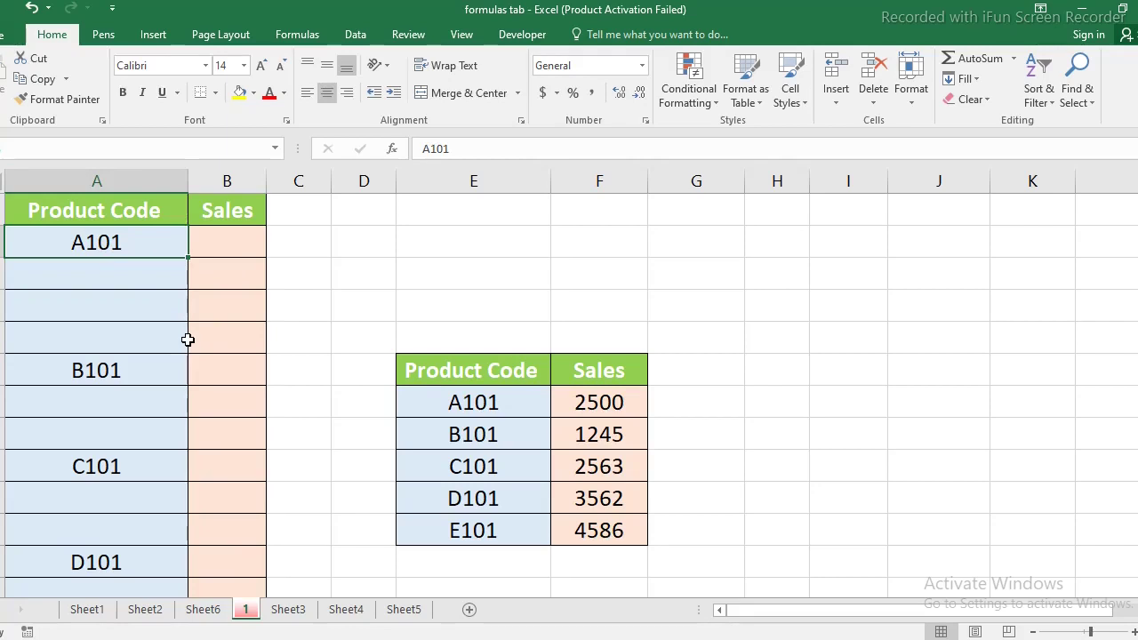
Enter =VLOOKUP(A23,$E$28:$F$32,2,FALSE) in the first Sales cell, returning 2500 for A101
{"action": "left_click", "coordinate": [236, 238]}
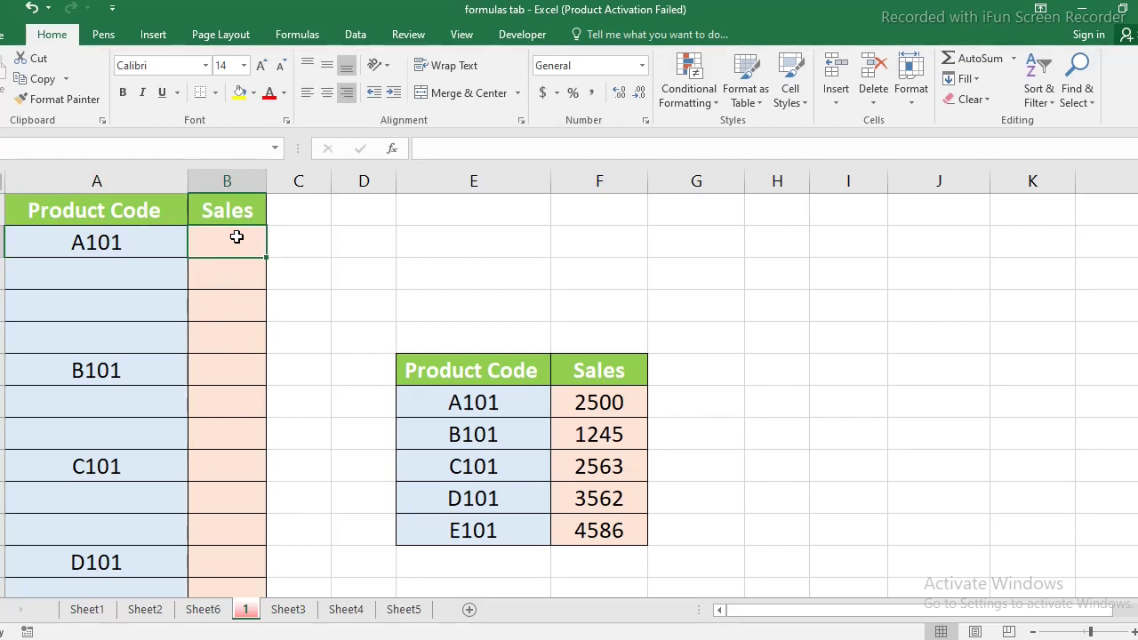
{"action": "type", "text": "=vlooku"}
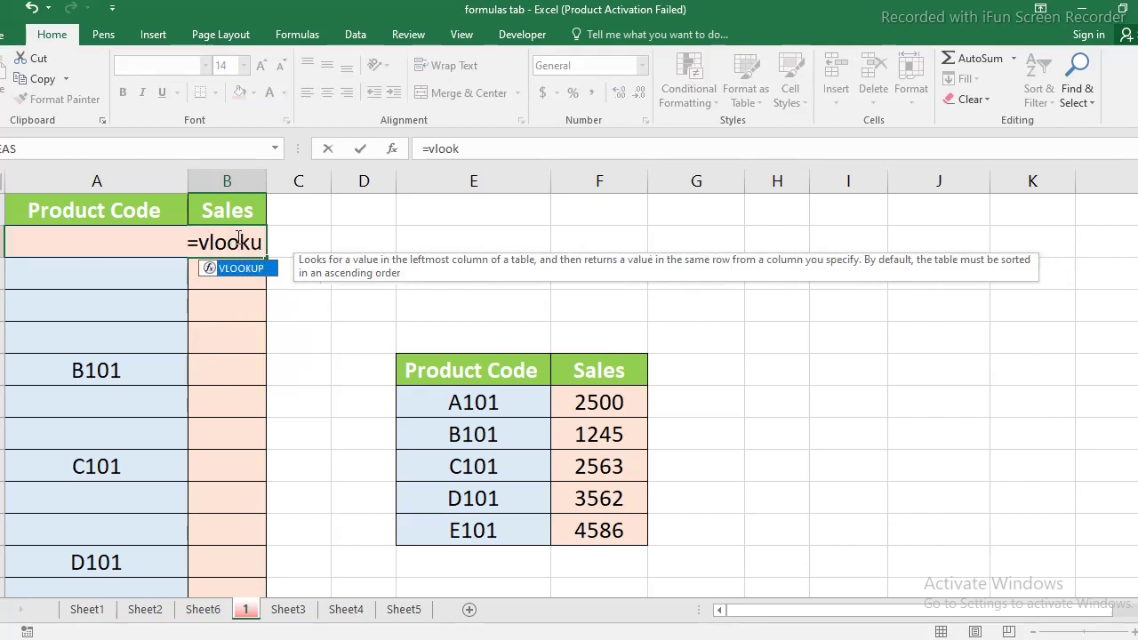
{"action": "type", "text": "p("}
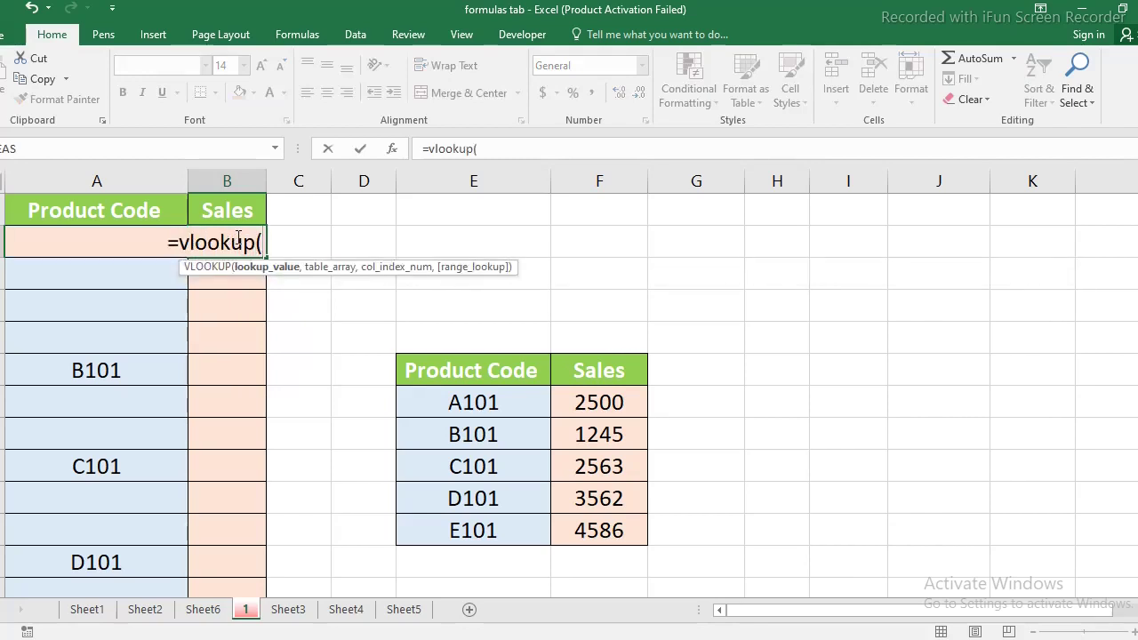
{"action": "left_click", "coordinate": [80, 274]}
{"action": "left_click", "coordinate": [61, 240]}
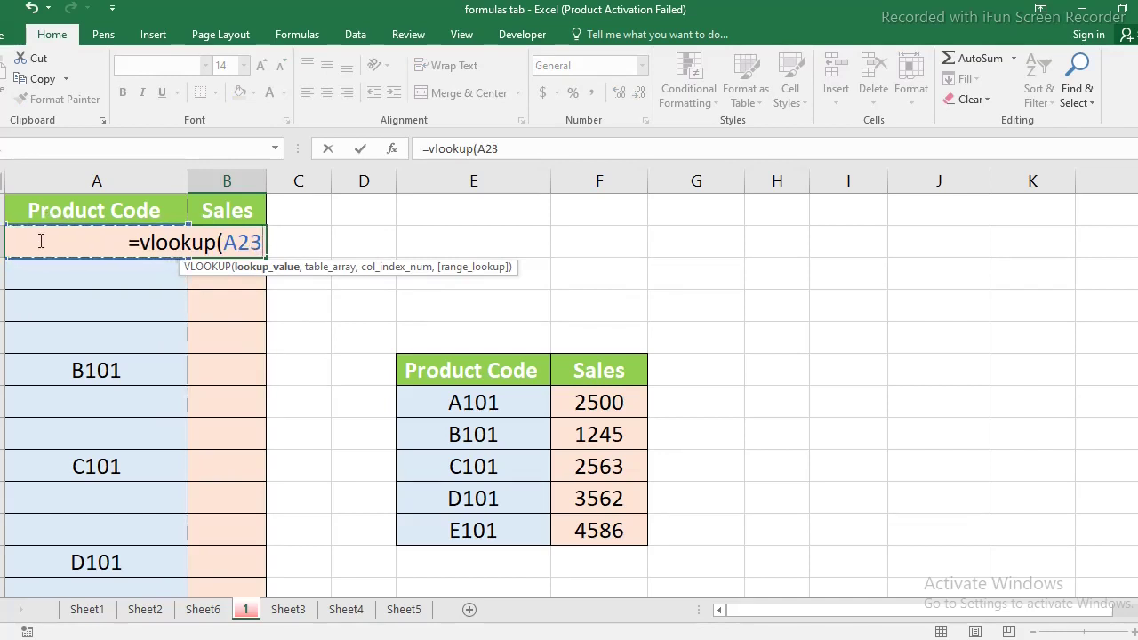
{"action": "type", "text": ","}
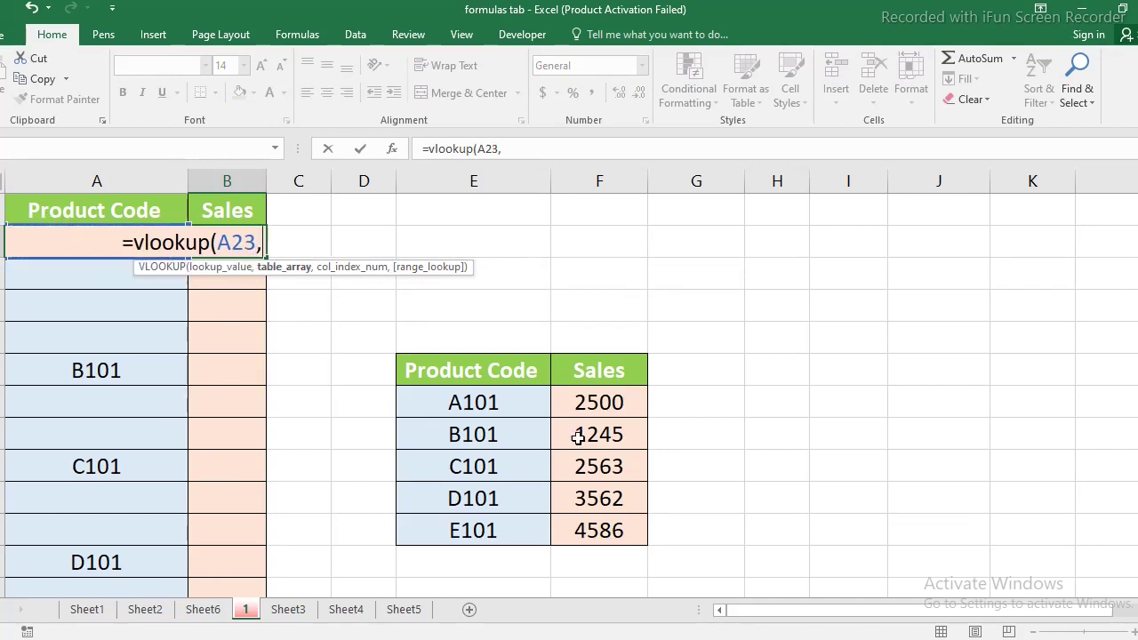
{"action": "mouse_move", "coordinate": [444, 404]}
{"action": "left_mouse_down"}
{"action": "mouse_move", "coordinate": [612, 513]}
{"action": "mouse_move", "coordinate": [603, 521]}
{"action": "left_mouse_up"}
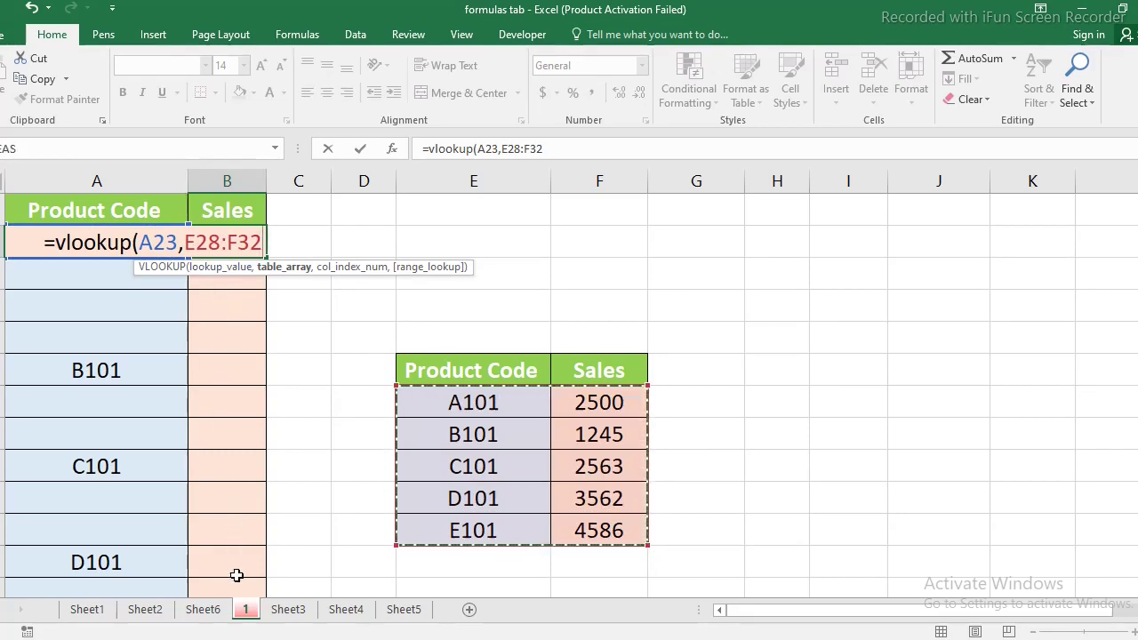
{"action": "key", "text": "F4"}
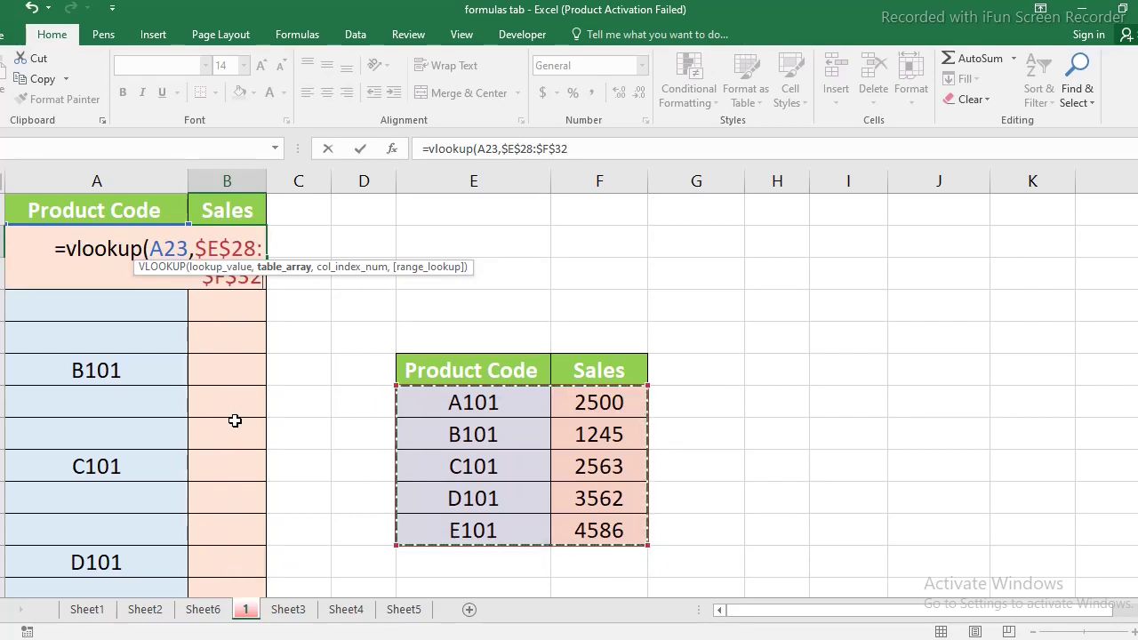
{"action": "type", "text": ","}
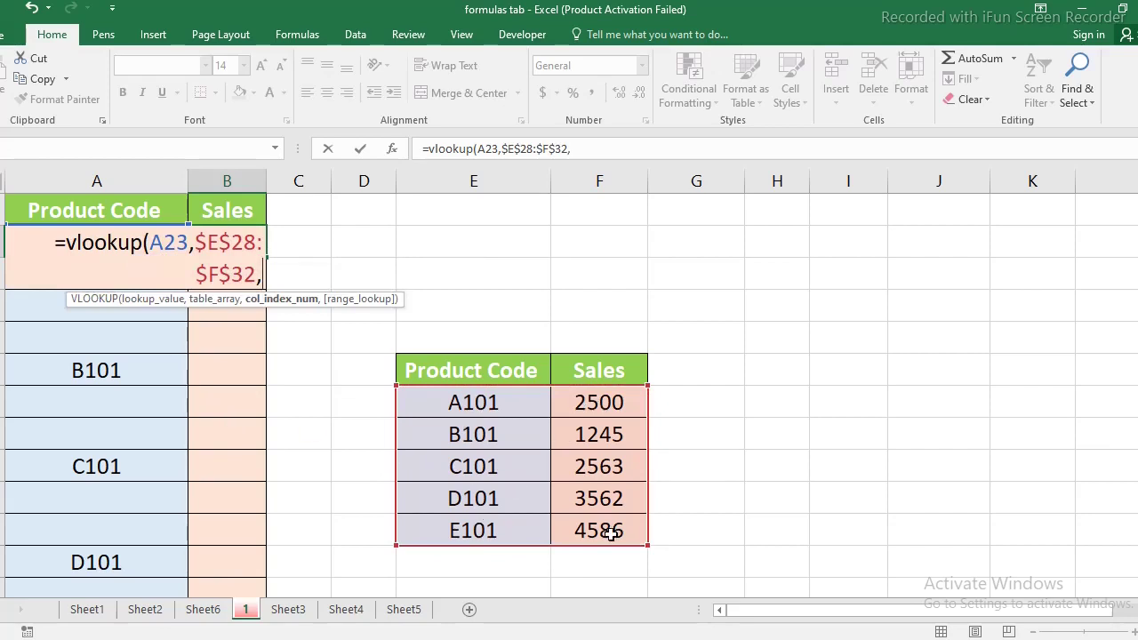
{"action": "type", "text": "2"}
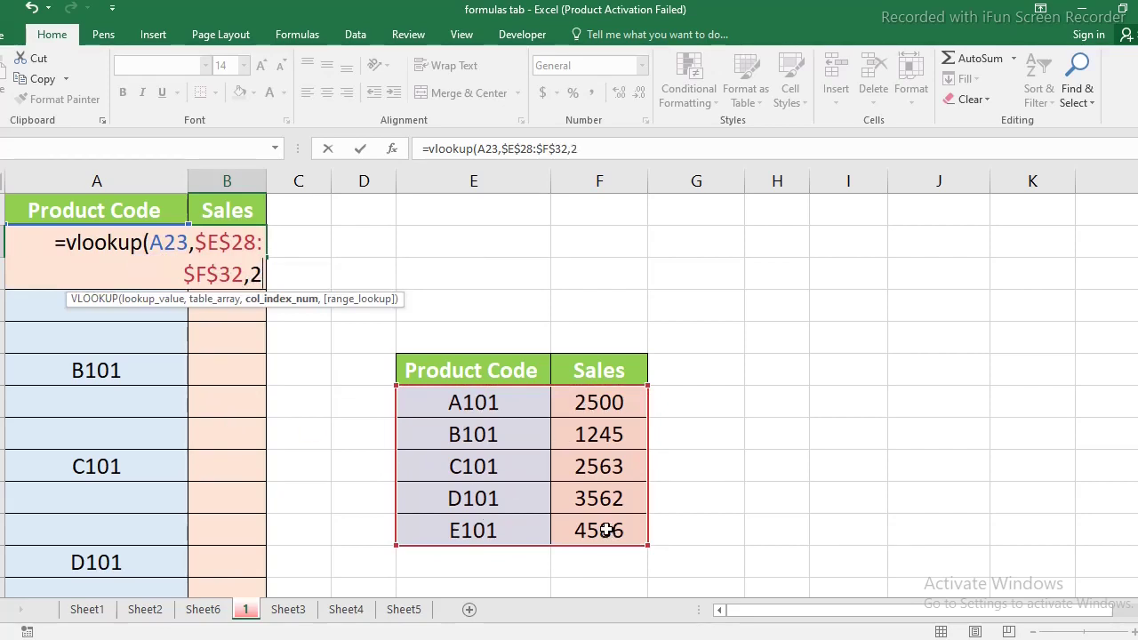
{"action": "type", "text": ","}
{"action": "double_click", "coordinate": [292, 332]}
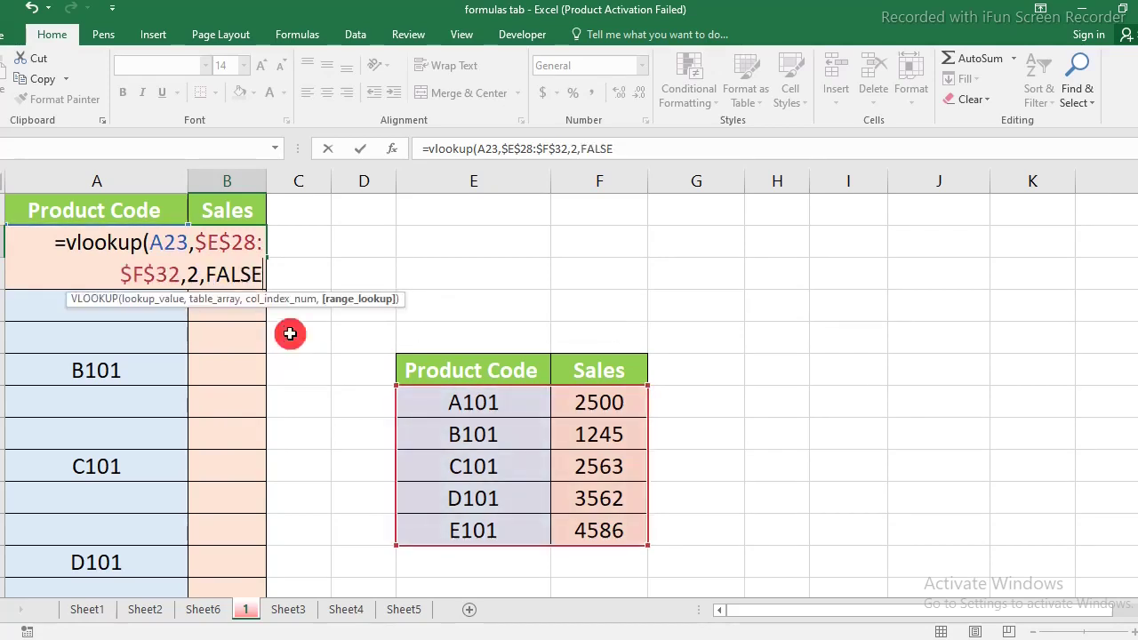
{"action": "type", "text": ")"}
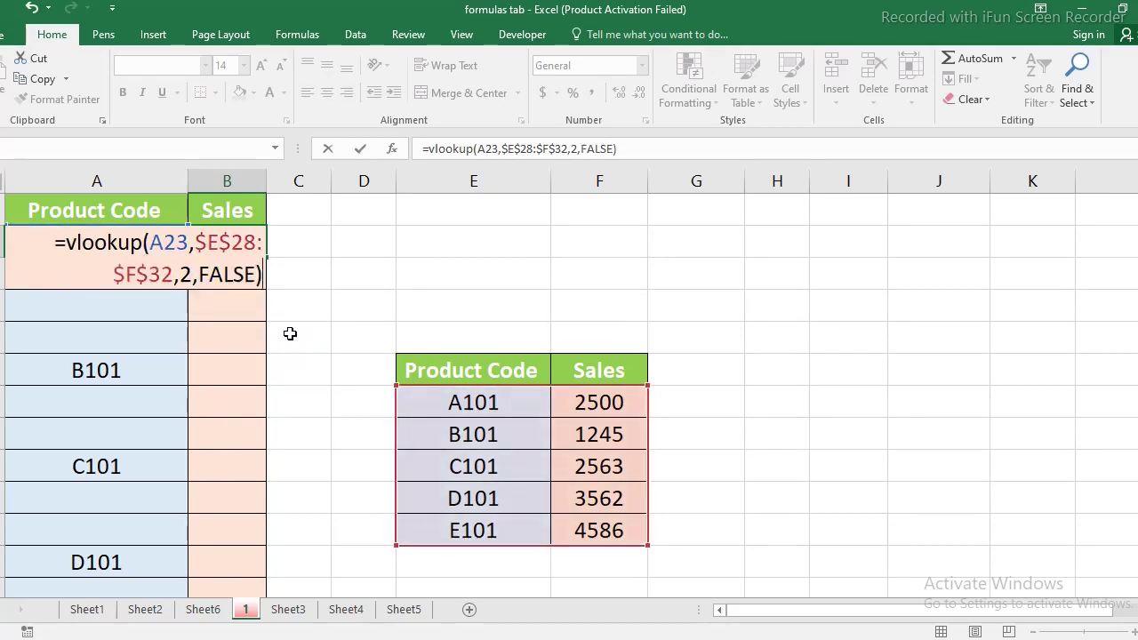
{"action": "key", "text": "Return"}
{"action": "left_click", "coordinate": [235, 244]}
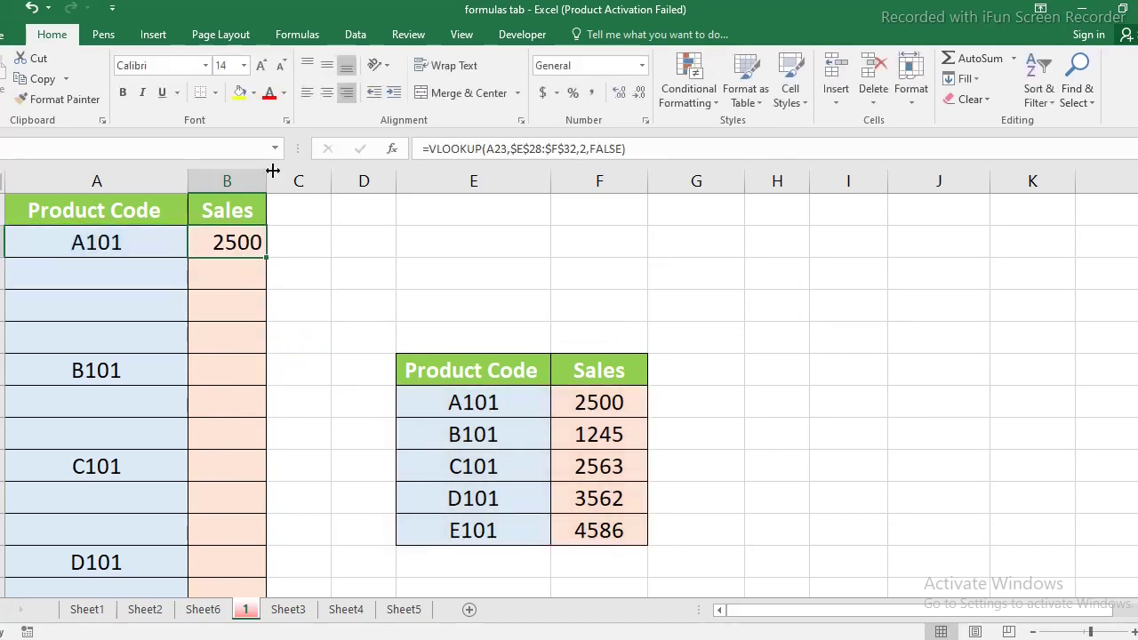
Left-align the result and copy the lookup down to the B101 row, exposing #N/A errors
{"action": "left_click", "coordinate": [307, 93]}
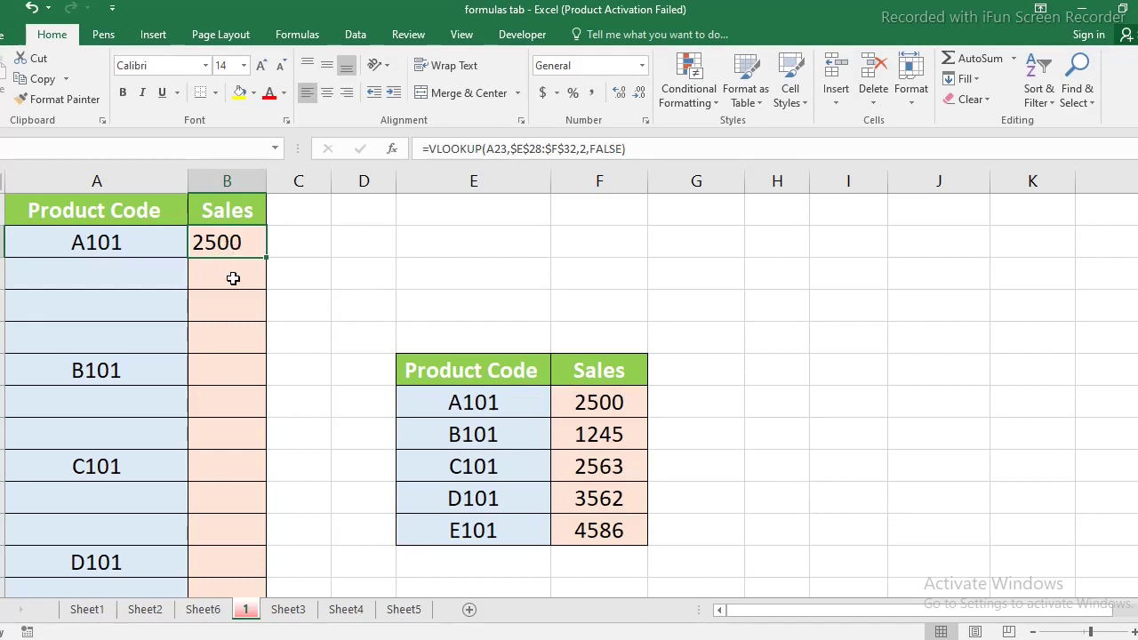
{"action": "left_click", "coordinate": [478, 402]}
{"action": "left_click", "coordinate": [595, 404]}
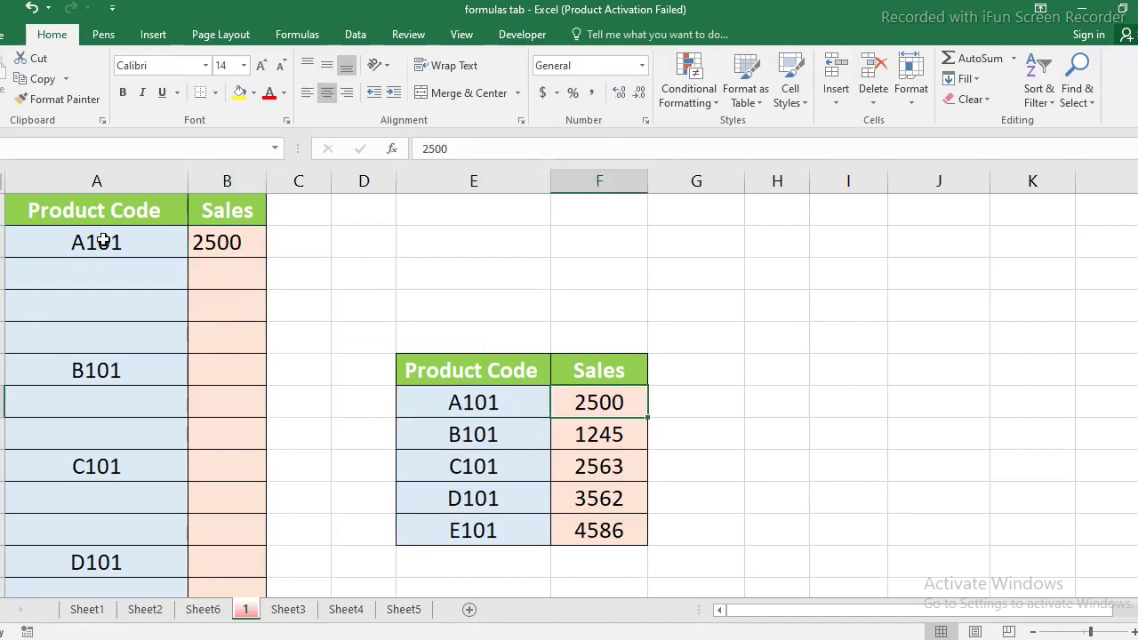
{"action": "left_click", "coordinate": [215, 249]}
{"action": "left_click_drag", "start_coordinate": [213, 275], "coordinate": [215, 349]}
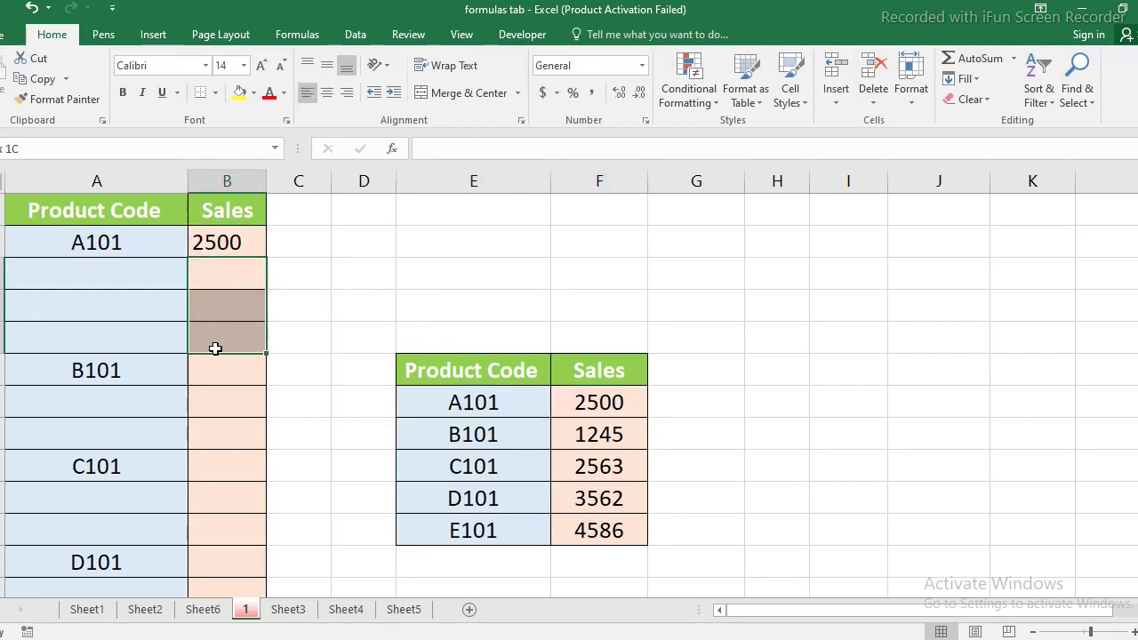
{"action": "left_click", "coordinate": [237, 243]}
{"action": "left_click_drag", "start_coordinate": [264, 257], "coordinate": [254, 393]}
{"action": "left_click", "coordinate": [242, 277]}
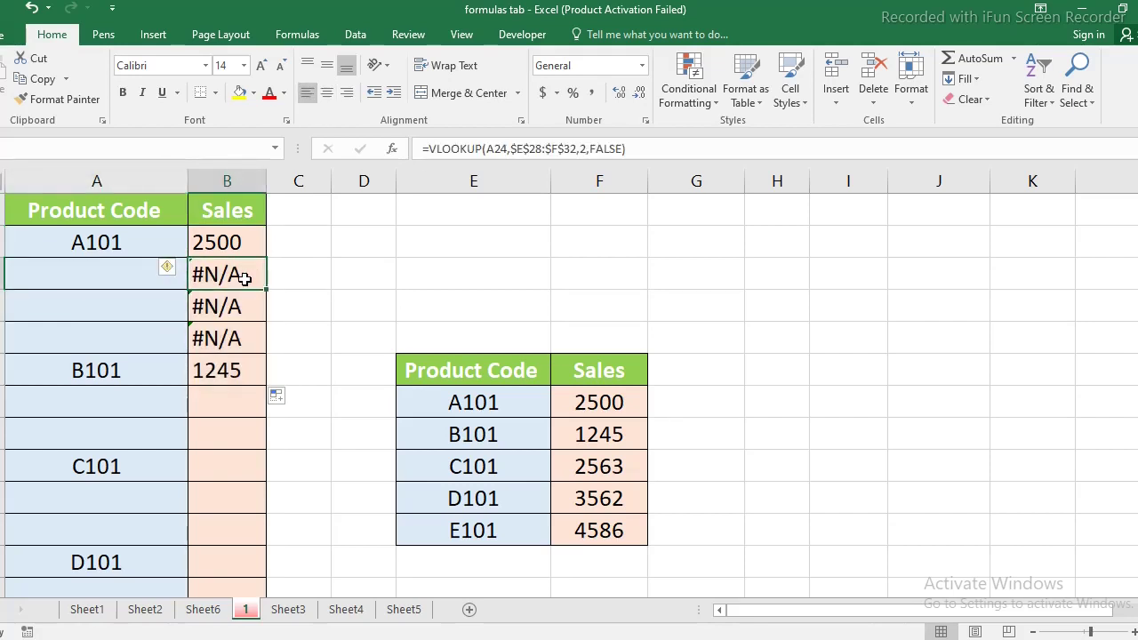
Clear the #N/A cells and the 1245 below 2500, then edit the first Sales formula
{"action": "left_click_drag", "start_coordinate": [63, 272], "coordinate": [63, 330]}
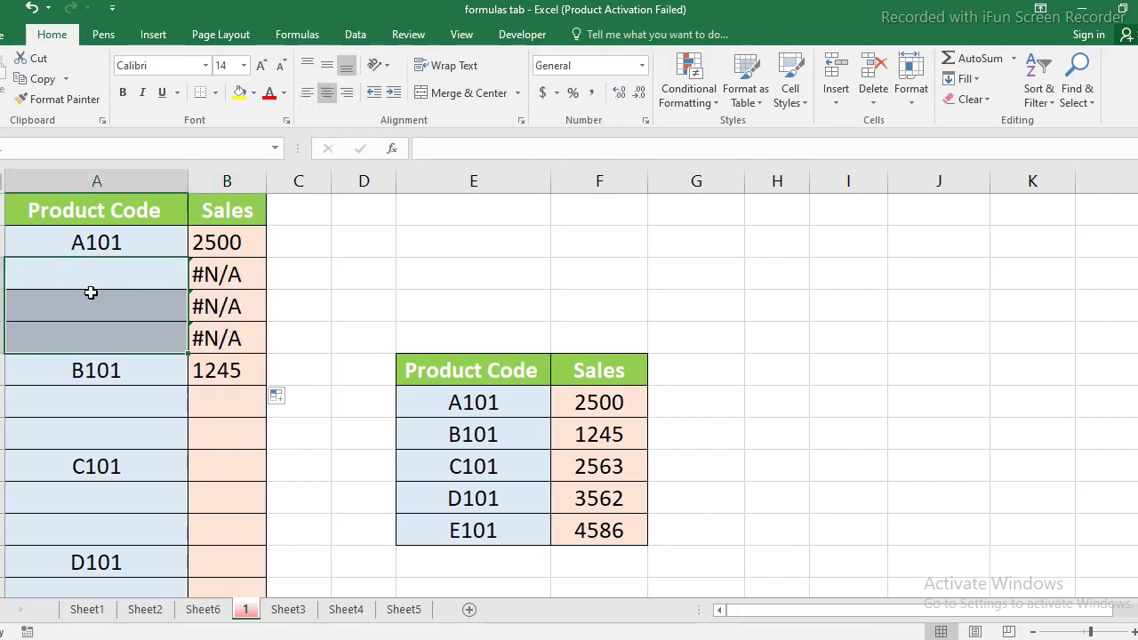
{"action": "left_click", "coordinate": [236, 283]}
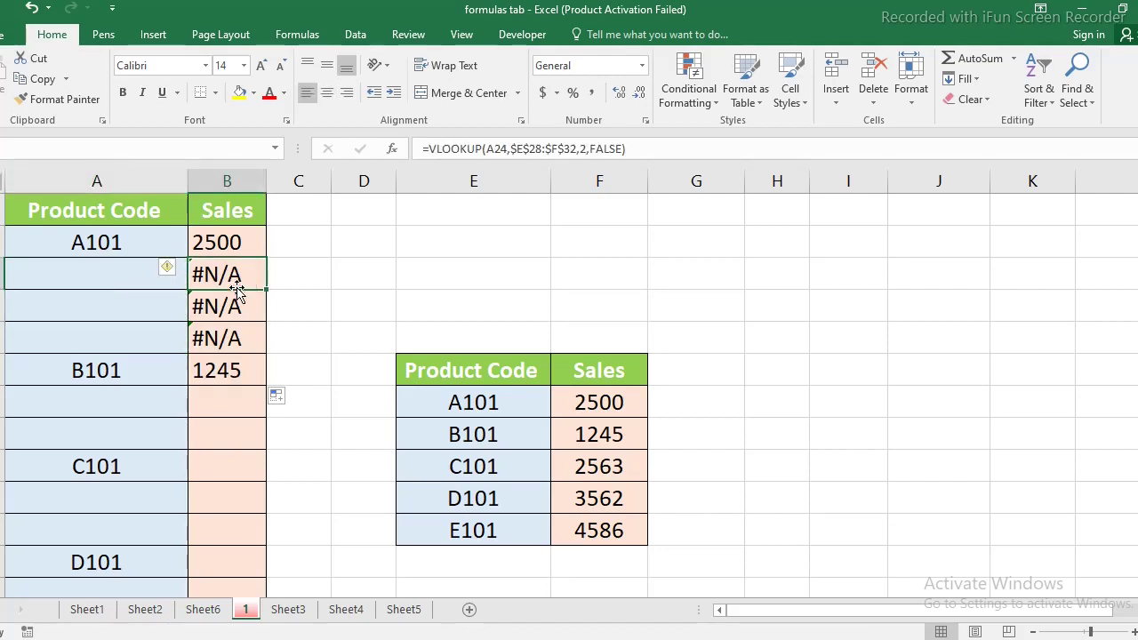
{"action": "left_click", "coordinate": [82, 375]}
{"action": "left_click", "coordinate": [234, 368]}
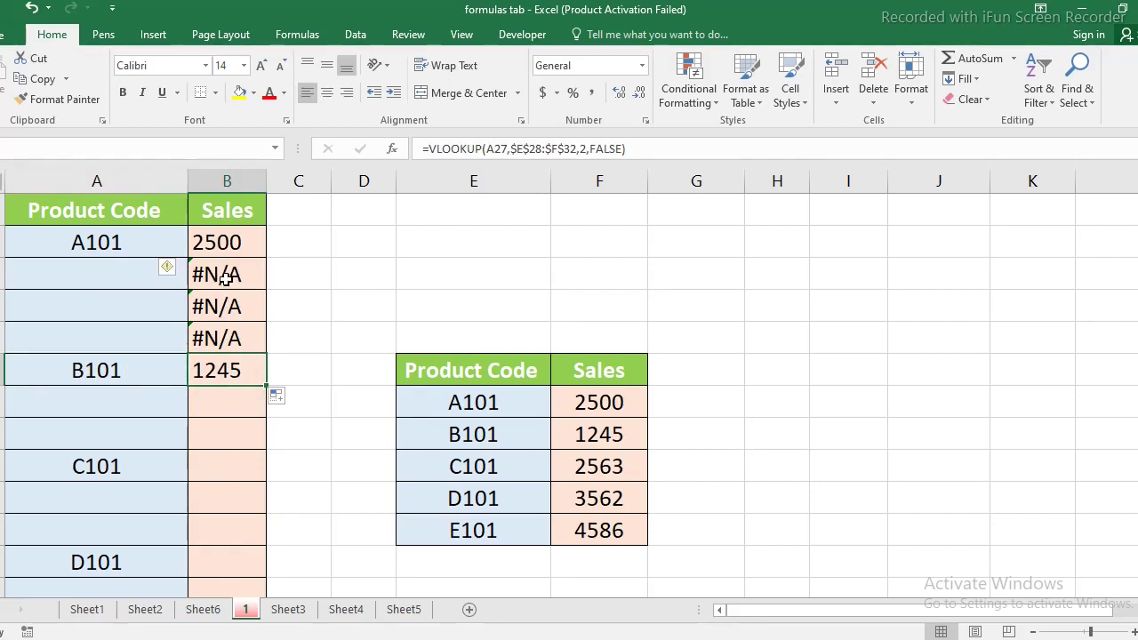
{"action": "left_click_drag", "start_coordinate": [226, 276], "coordinate": [228, 340]}
{"action": "left_click_drag", "start_coordinate": [237, 271], "coordinate": [239, 373]}
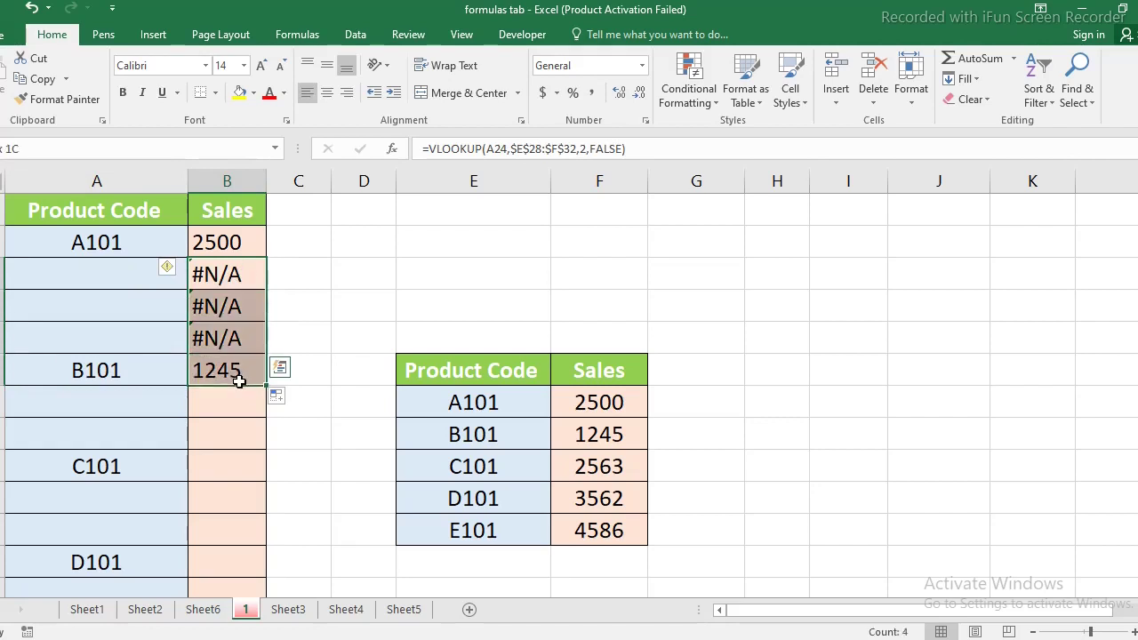
{"action": "key", "text": "Delete"}
{"action": "left_click", "coordinate": [221, 237]}
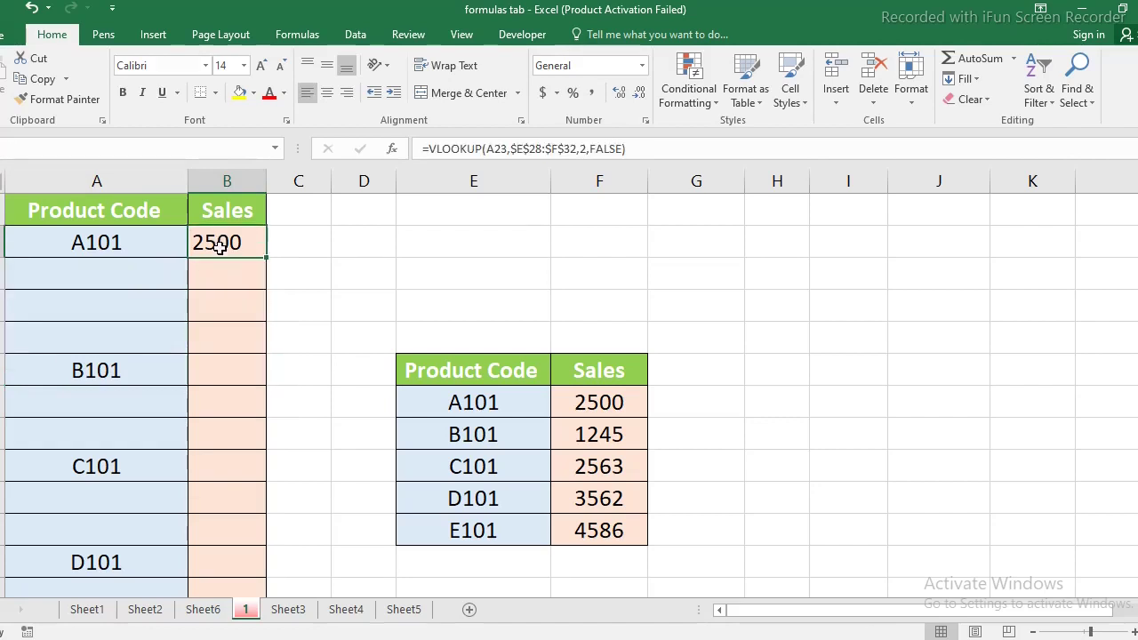
{"action": "key", "text": "F2"}
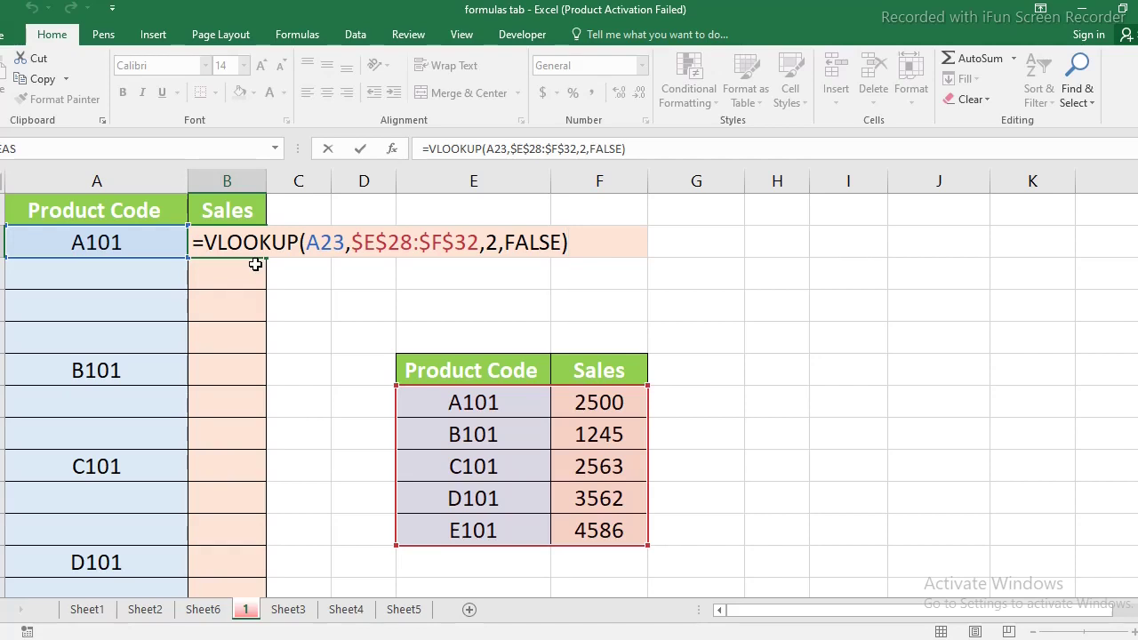
Rewrite the first Sales formula as =IFNA(VLOOKUP(A23,$E$28:$F$32,2,FALSE),B22)
{"action": "key", "text": "Home"}
{"action": "key", "text": "Right"}
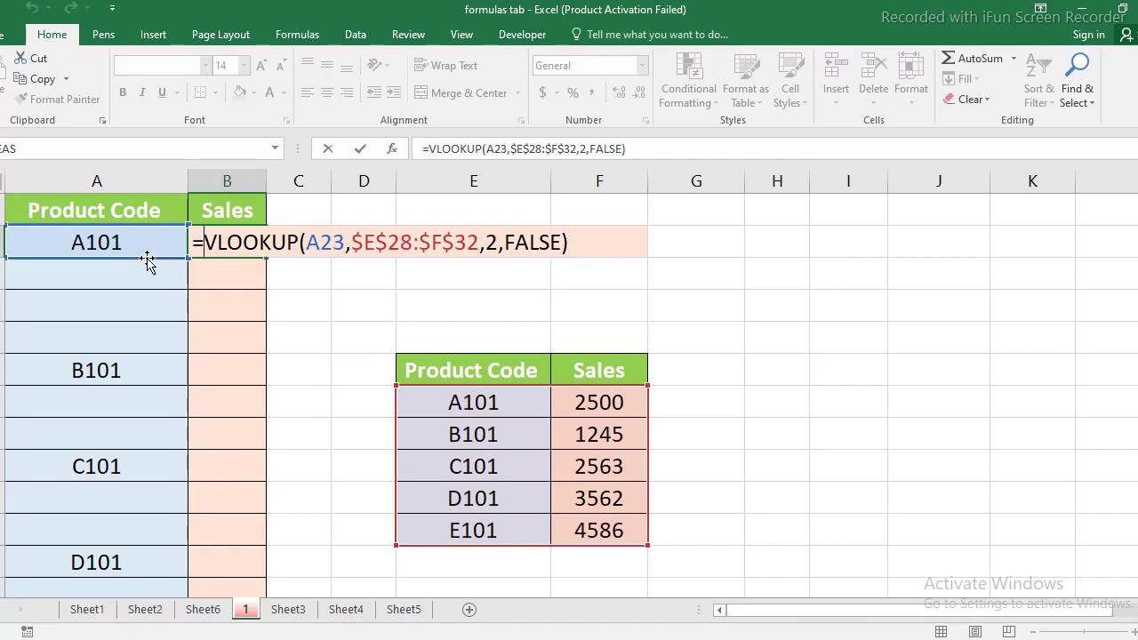
{"action": "type", "text": "ifn"}
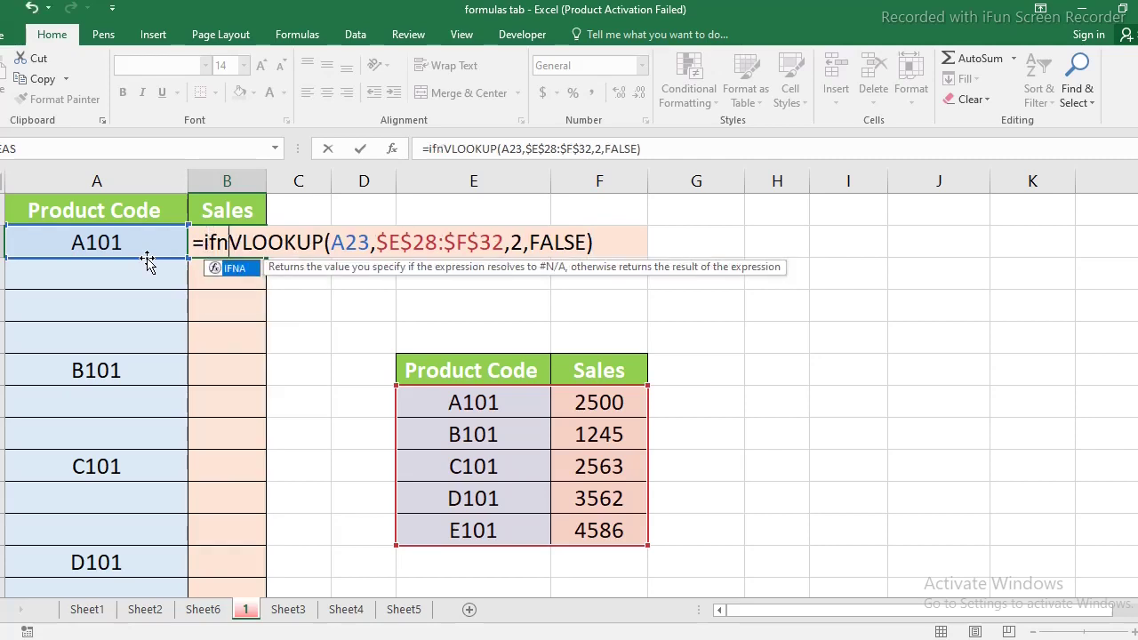
{"action": "type", "text": "a("}
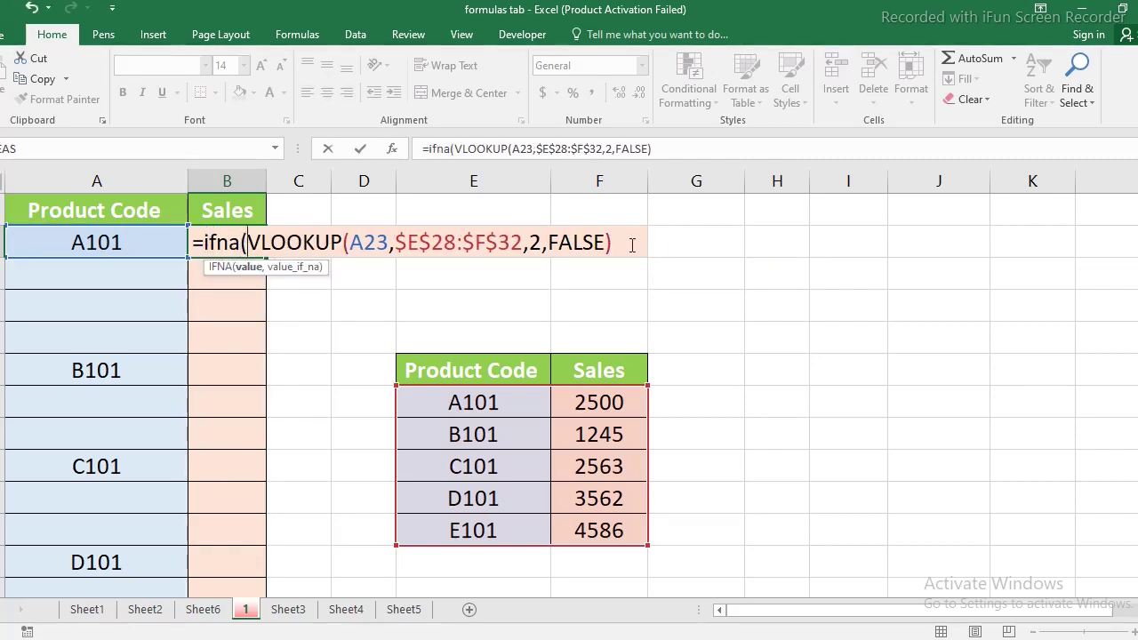
{"action": "left_click_drag", "start_coordinate": [633, 243], "coordinate": [254, 247]}
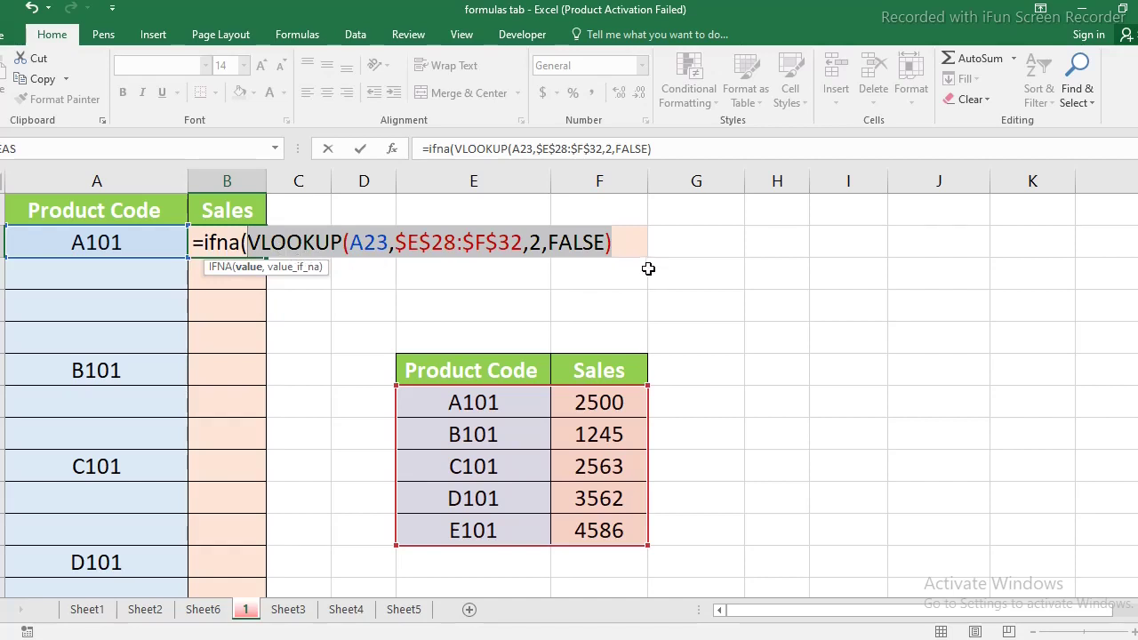
{"action": "left_click", "coordinate": [629, 241]}
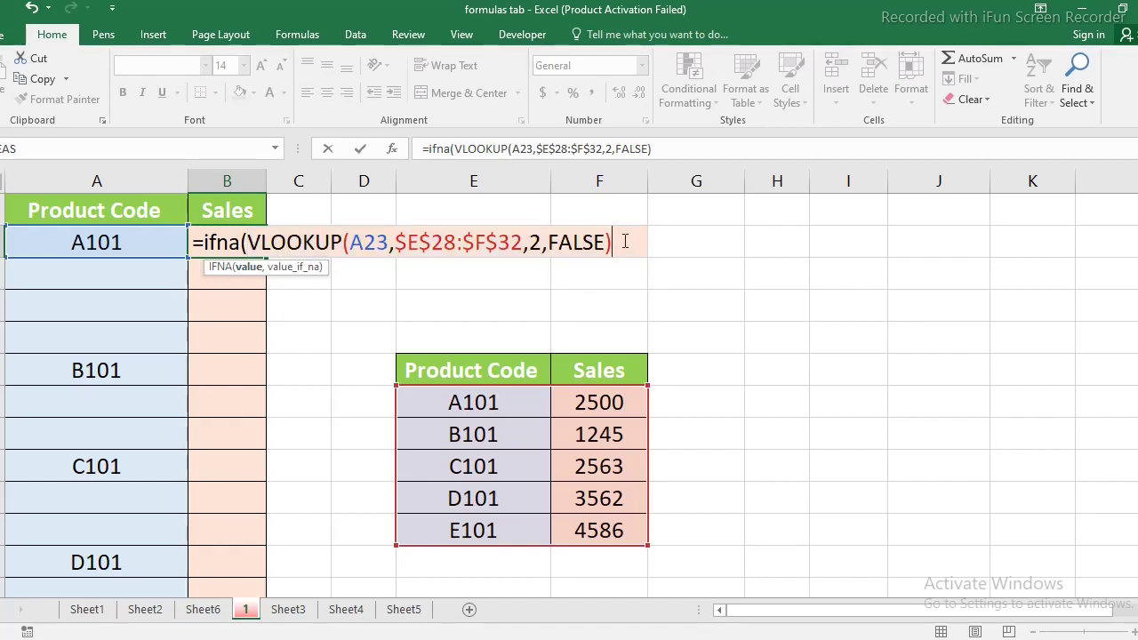
{"action": "type", "text": ","}
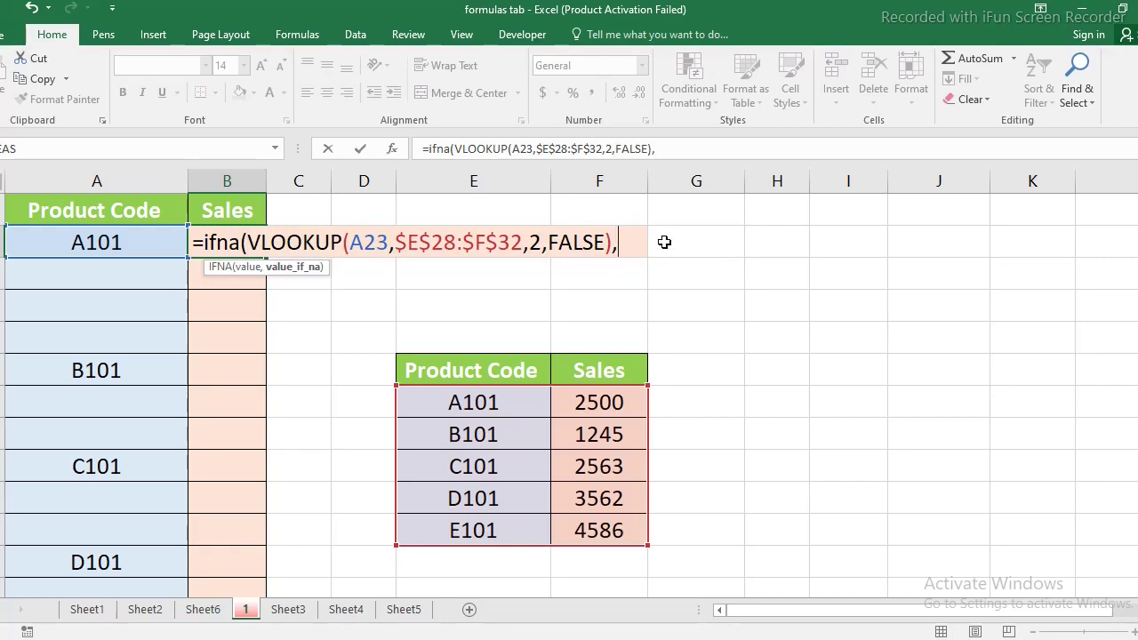
{"action": "left_click", "coordinate": [241, 210]}
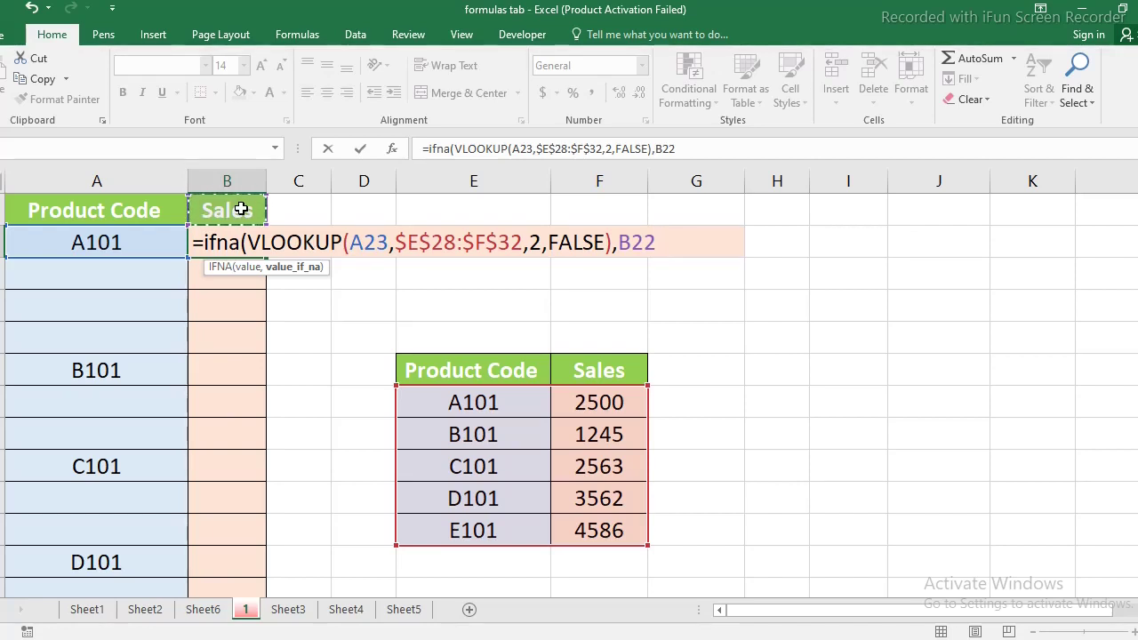
{"action": "type", "text": ")"}
{"action": "key", "text": "Return"}
Fill the IFNA formula down through the A101 and B101 rows
{"action": "left_click", "coordinate": [114, 239]}
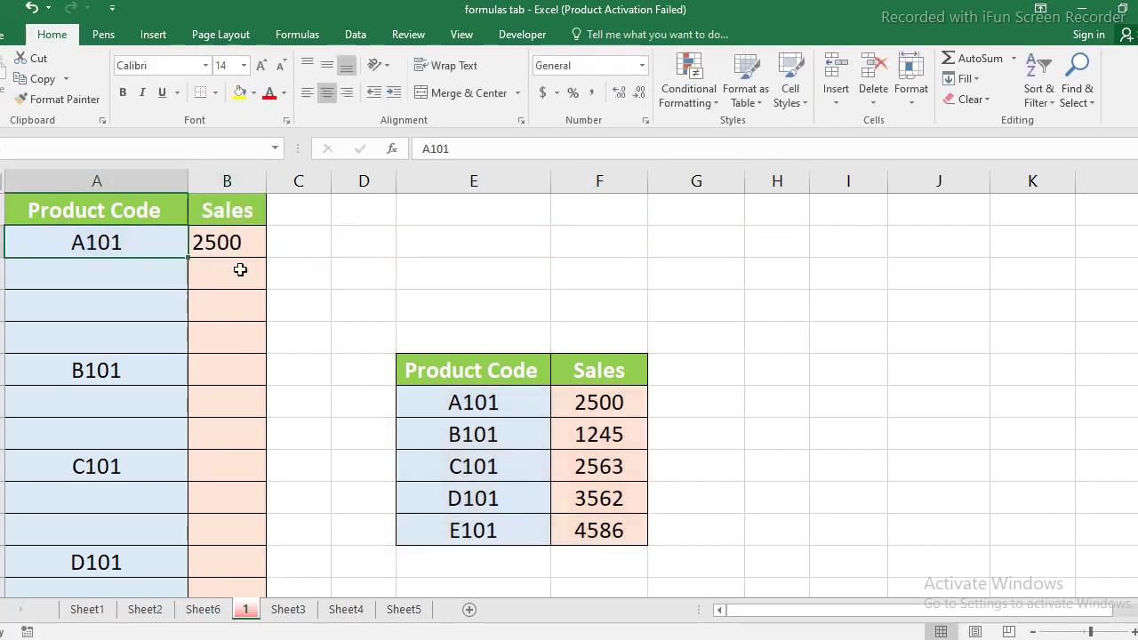
{"action": "left_click", "coordinate": [230, 244]}
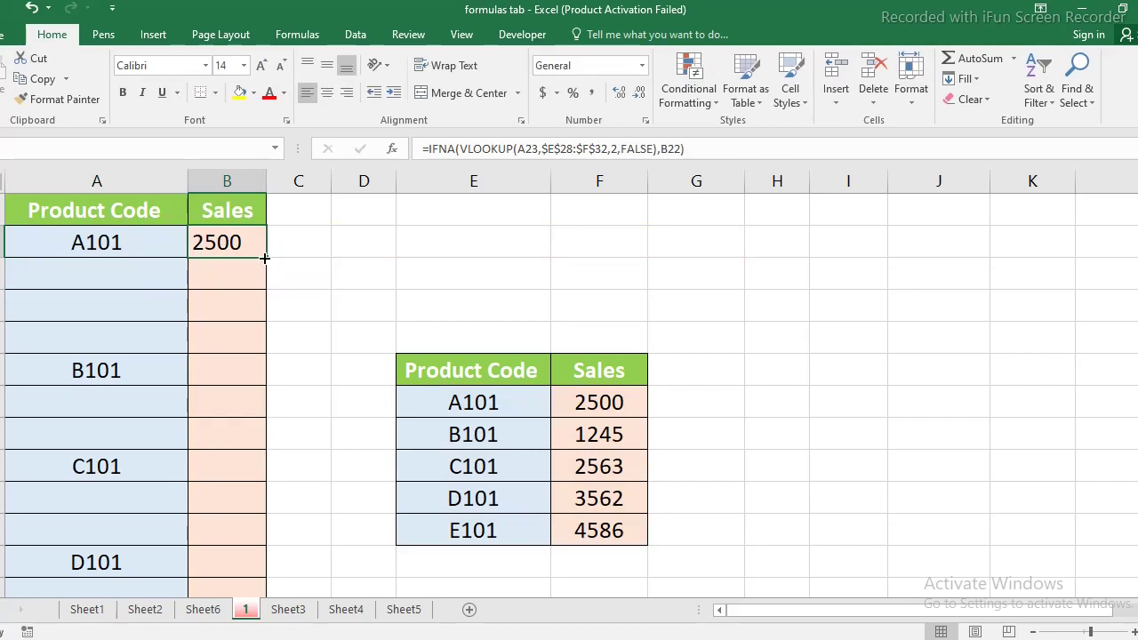
{"action": "left_click_drag", "start_coordinate": [264, 257], "coordinate": [266, 349]}
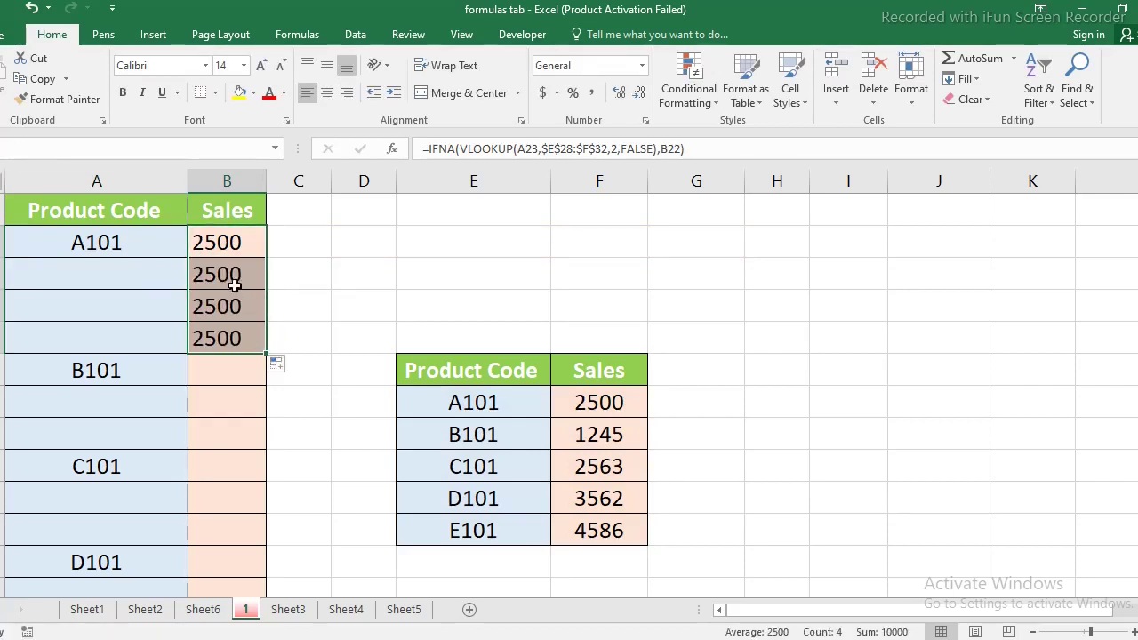
{"action": "left_click_drag", "start_coordinate": [265, 353], "coordinate": [260, 487]}
Check the repeated 1245 values and extend the formula through the C101 rows (2563)
{"action": "left_click", "coordinate": [239, 371]}
{"action": "left_click", "coordinate": [111, 370]}
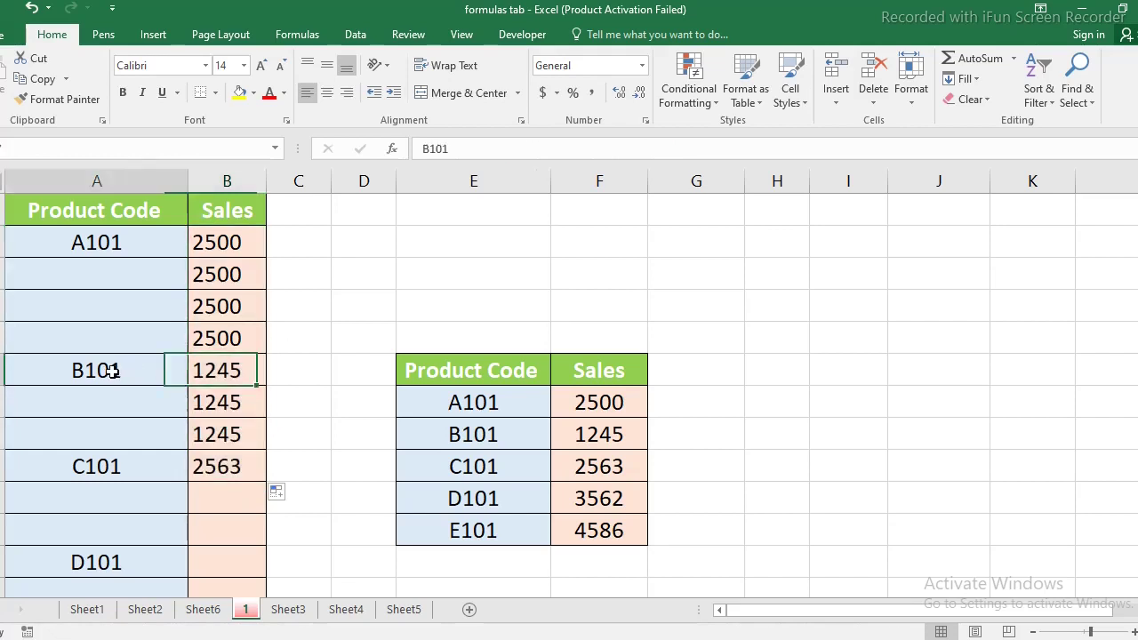
{"action": "left_click", "coordinate": [229, 370]}
{"action": "left_click_drag", "start_coordinate": [229, 400], "coordinate": [230, 435]}
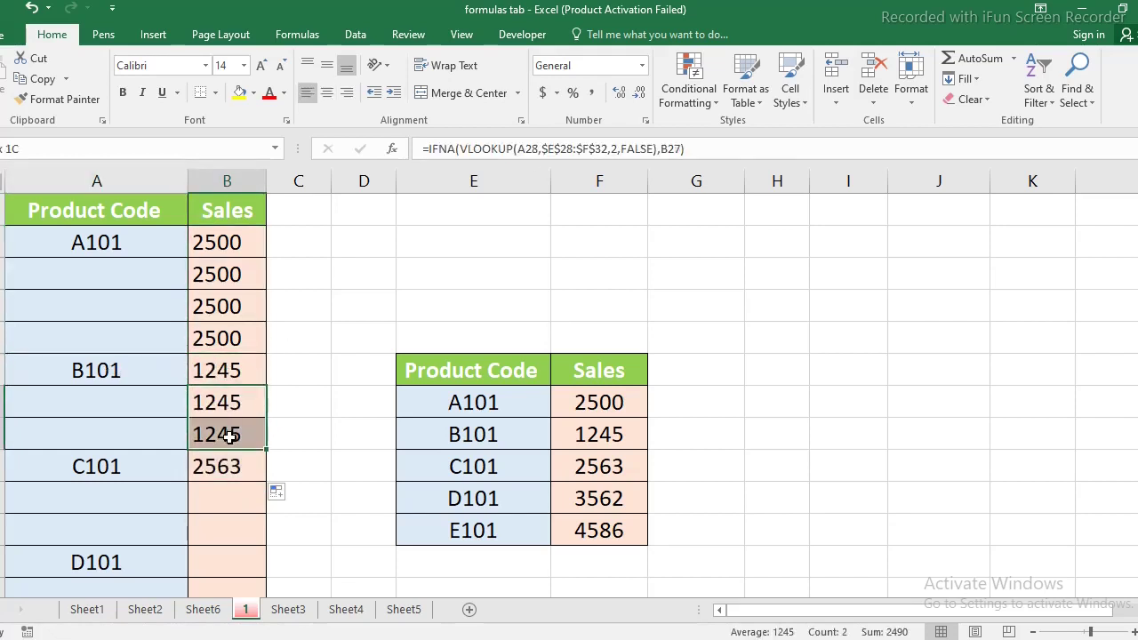
{"action": "left_click", "coordinate": [91, 467]}
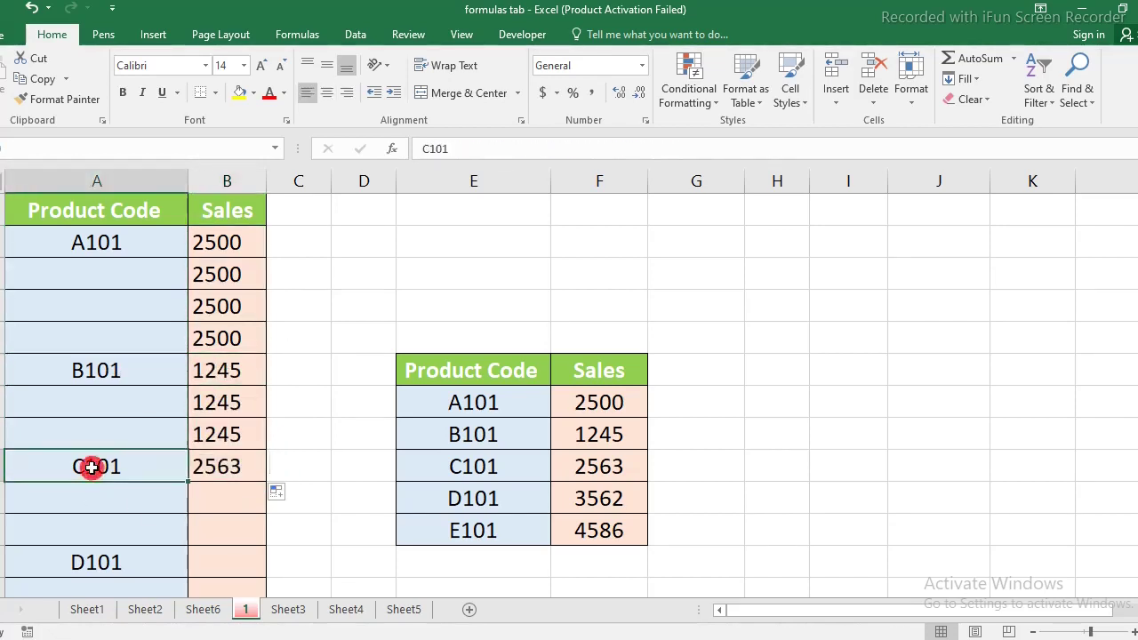
{"action": "left_click", "coordinate": [225, 466]}
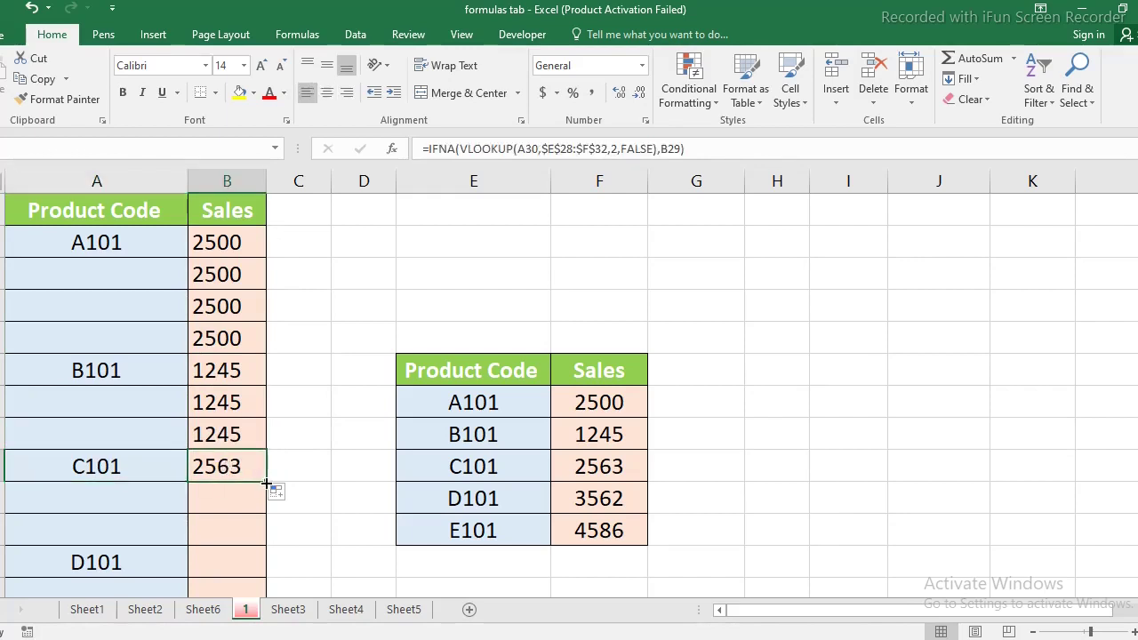
{"action": "left_click_drag", "start_coordinate": [266, 481], "coordinate": [256, 538]}
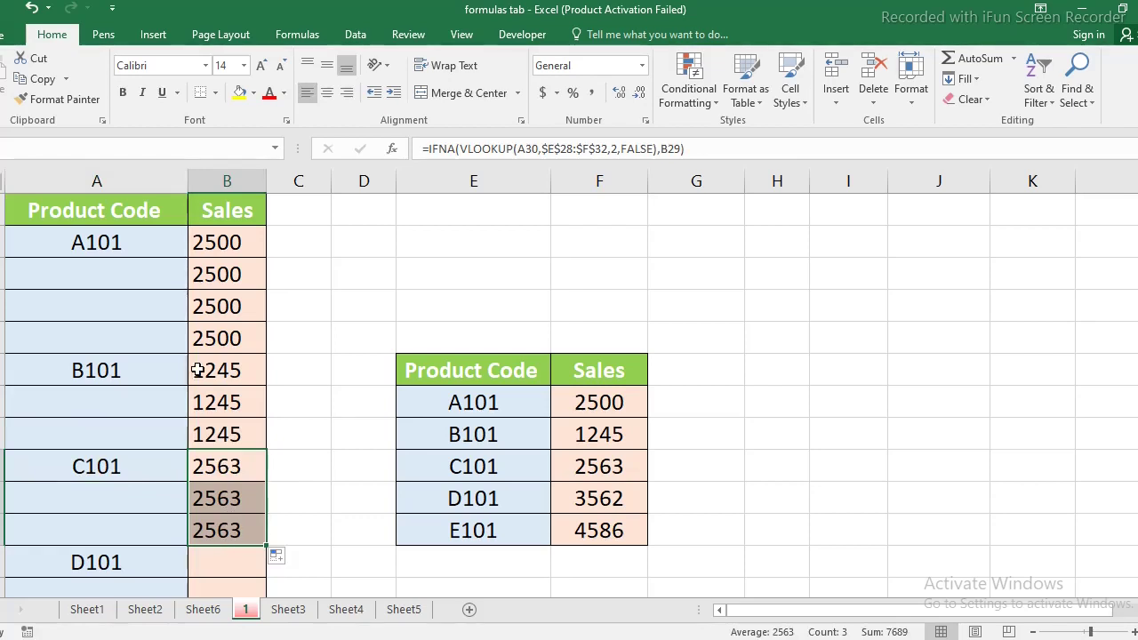
{"action": "left_click", "coordinate": [217, 261]}
{"action": "left_click", "coordinate": [217, 241]}
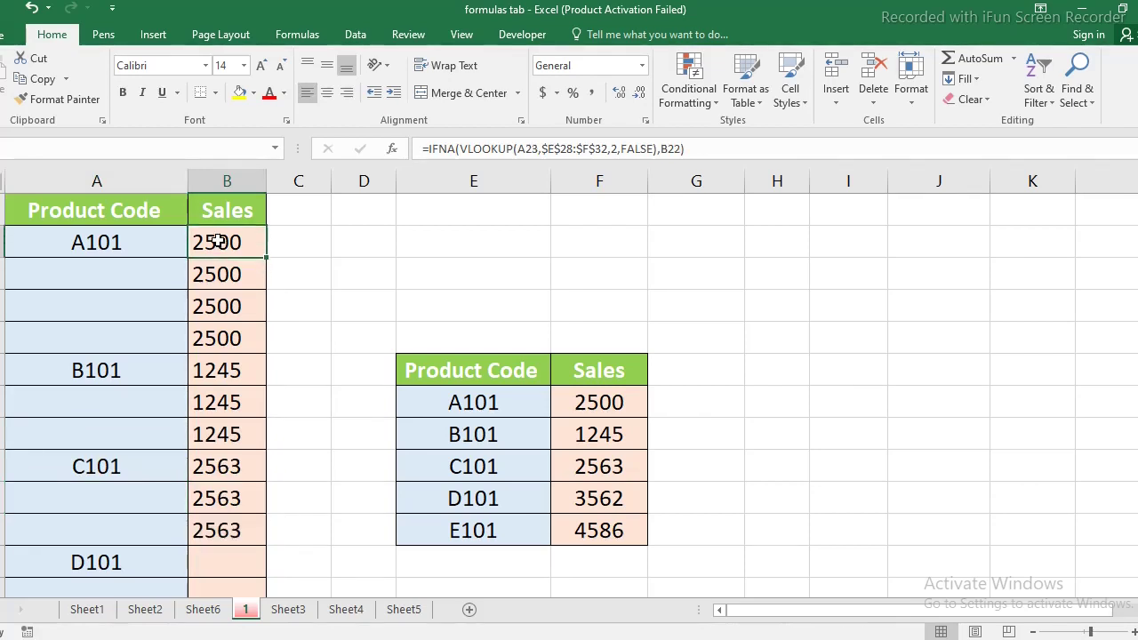
{"action": "double_click", "coordinate": [216, 241]}
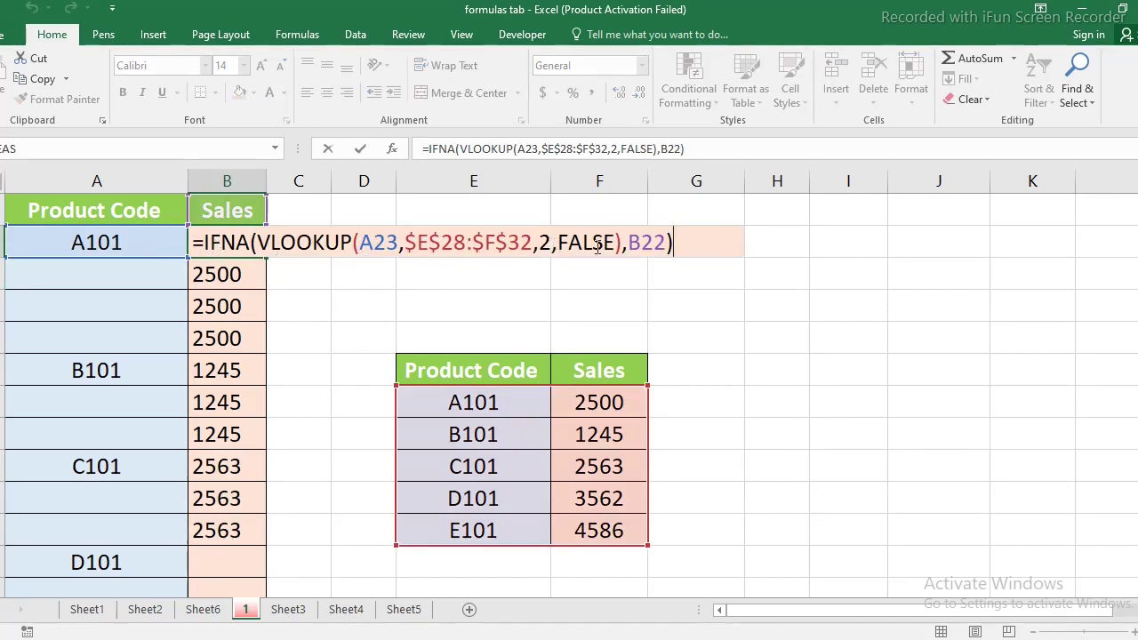
{"action": "left_click_drag", "start_coordinate": [619, 242], "coordinate": [258, 242]}
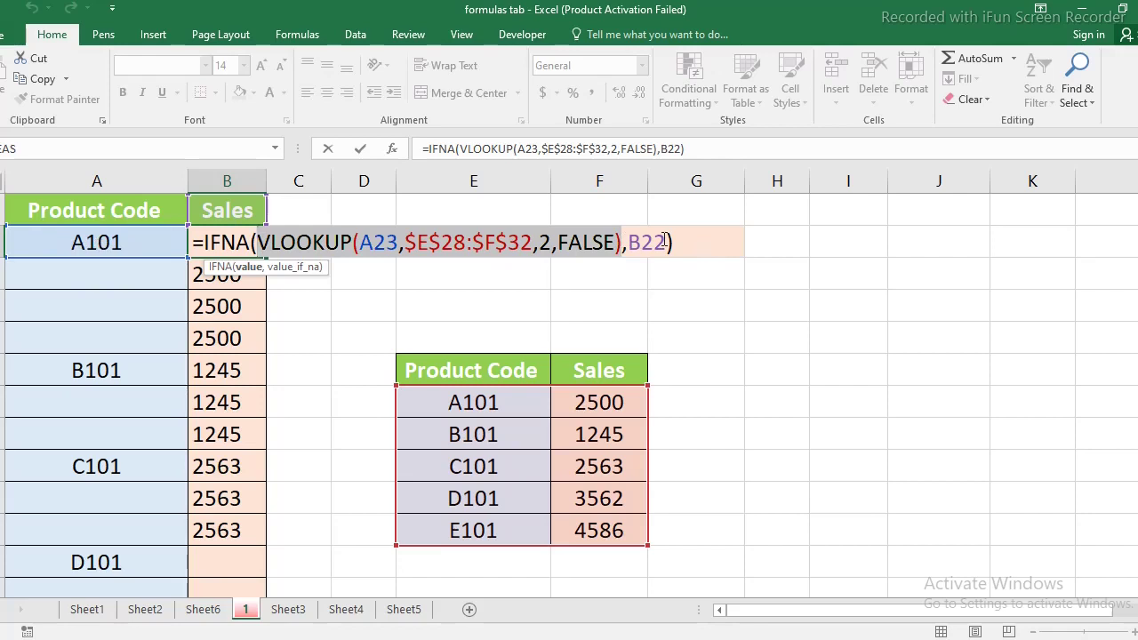
{"action": "key", "text": "Return"}
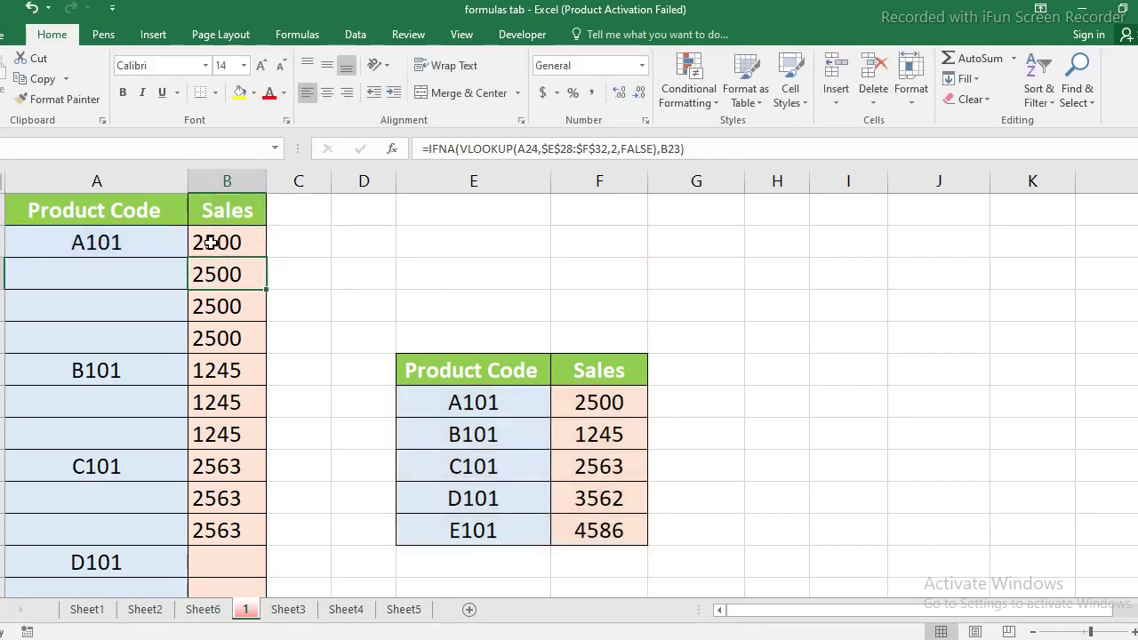
{"action": "double_click", "coordinate": [216, 273]}
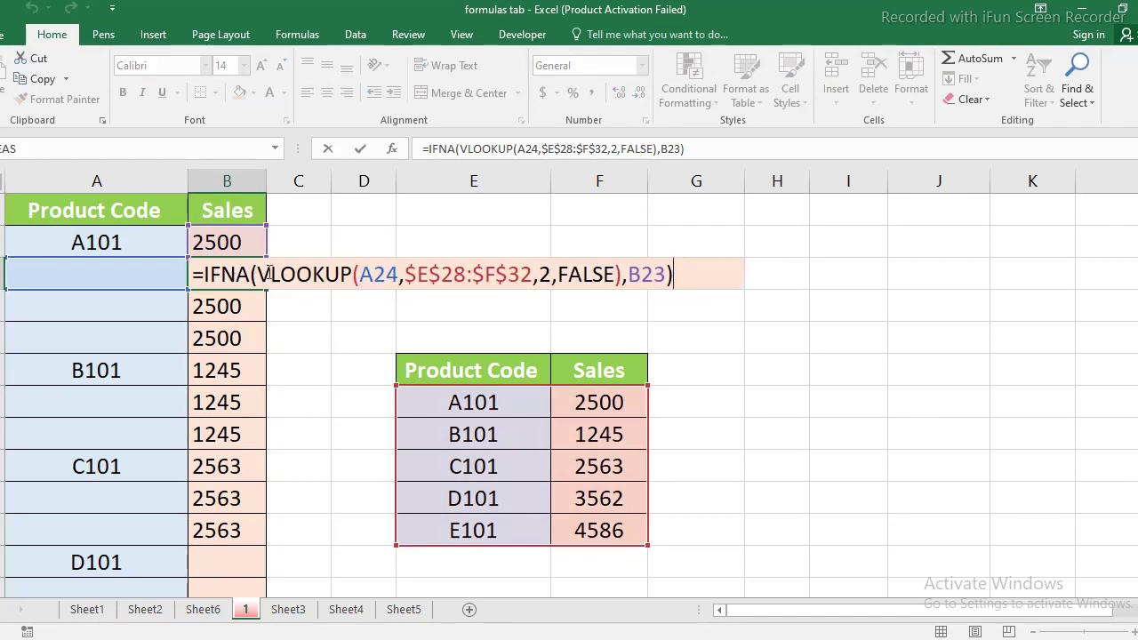
{"action": "left_click_drag", "start_coordinate": [257, 274], "coordinate": [622, 276]}
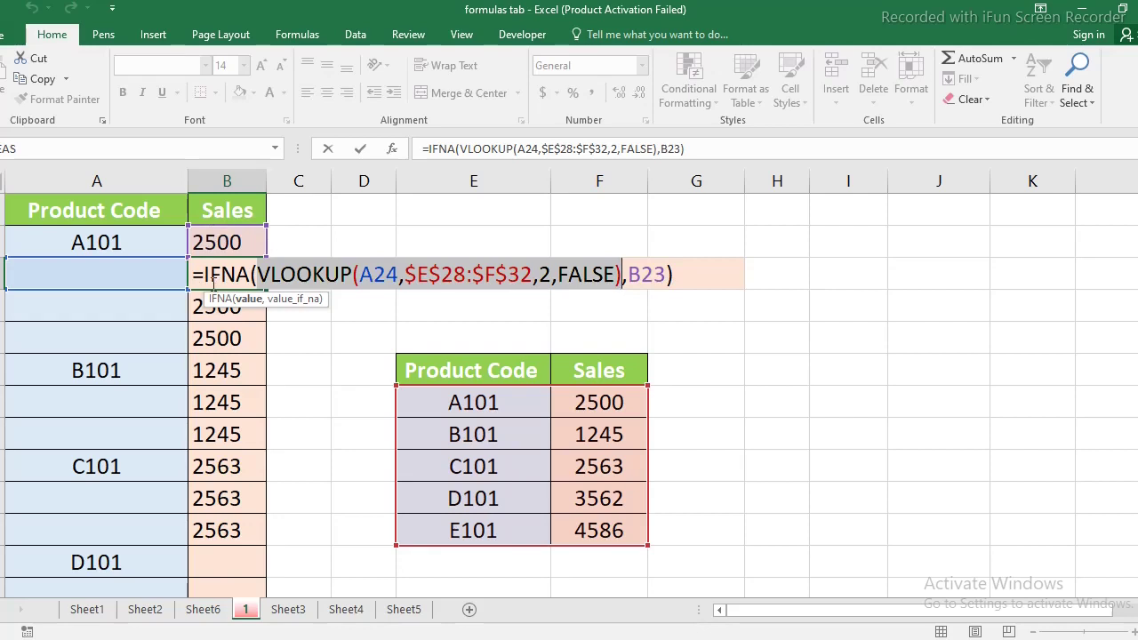
{"action": "key", "text": "Return"}
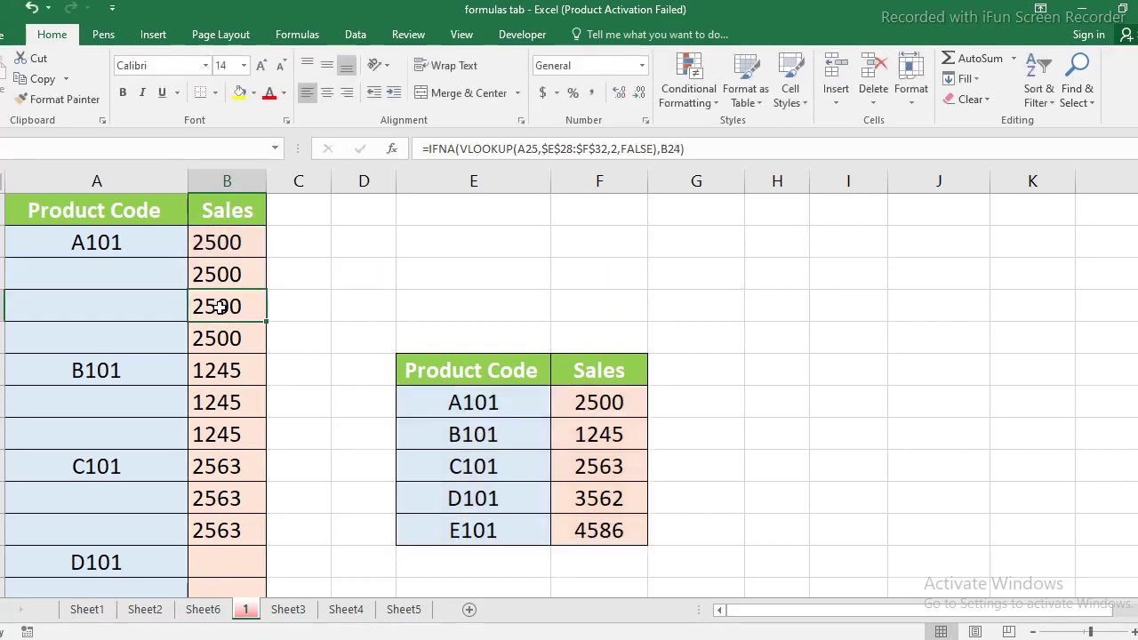
{"action": "double_click", "coordinate": [220, 306]}
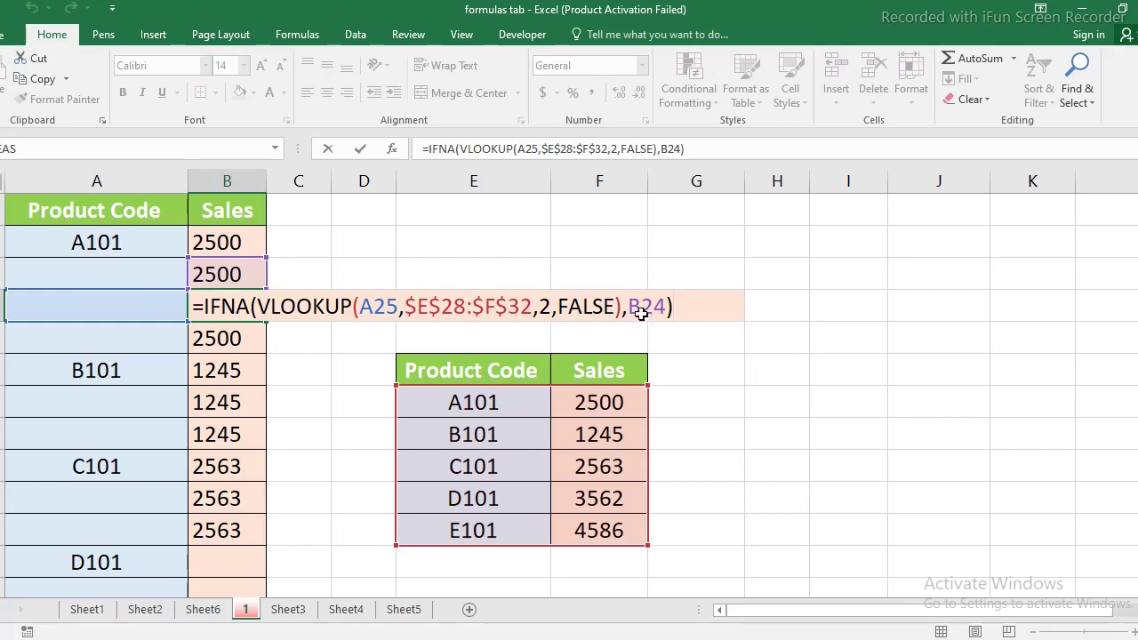
{"action": "key", "text": "Return"}
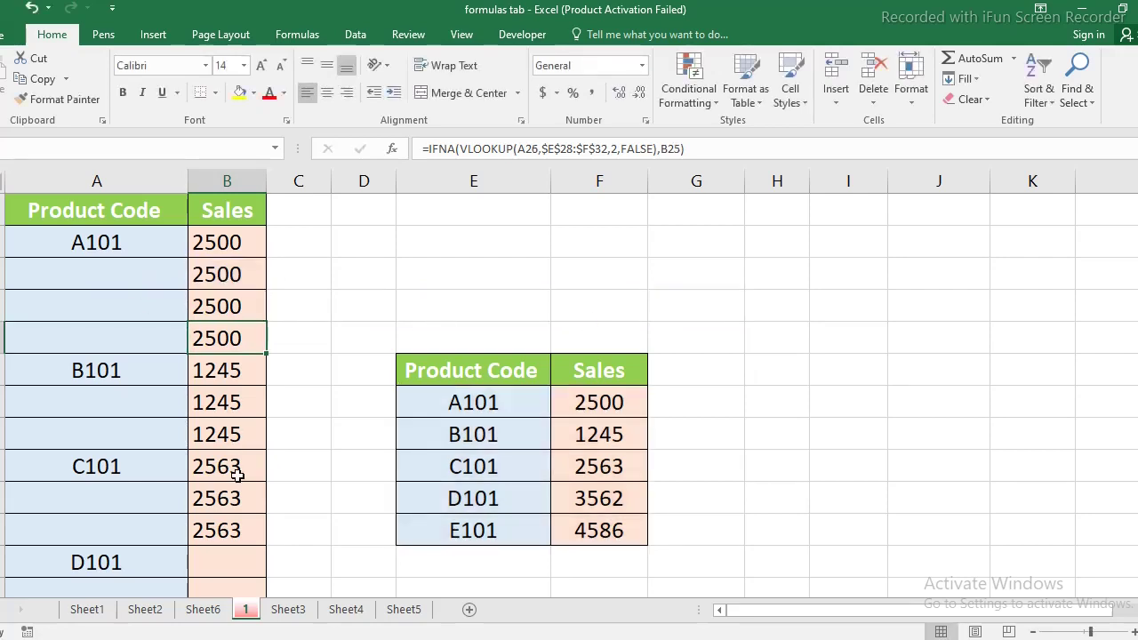
{"action": "left_click_drag", "start_coordinate": [246, 238], "coordinate": [241, 516]}
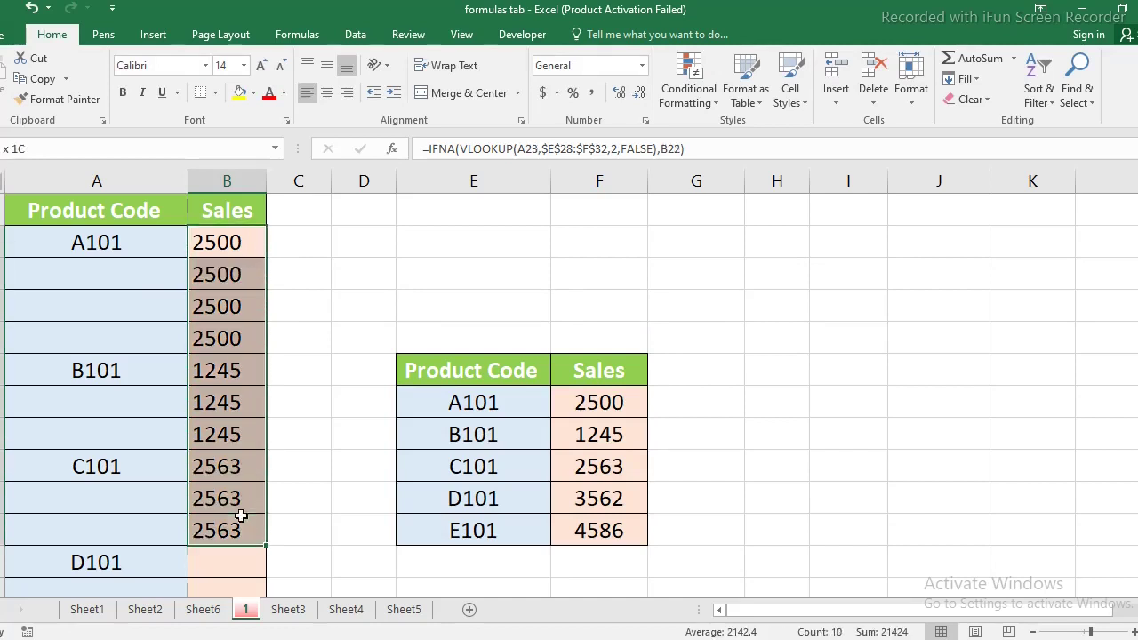
Clear the Sales values and start B23's formula as =IF(ISBLANK(A23),B22, …
{"action": "key", "text": "Delete"}
{"action": "type", "text": "="}
{"action": "type", "text": "i"}
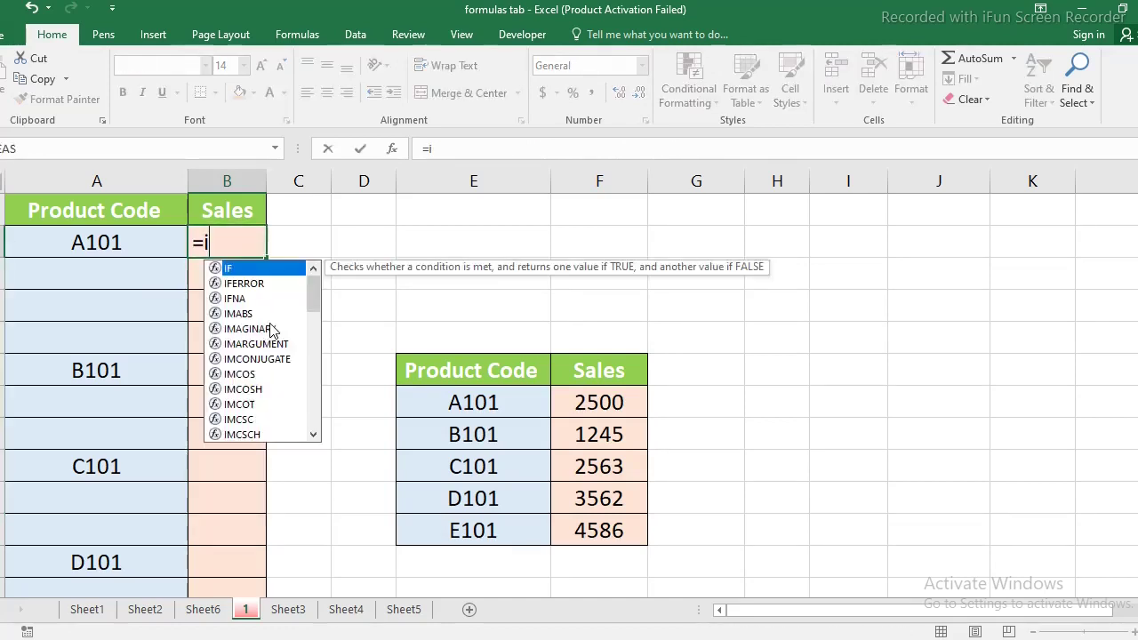
{"action": "type", "text": "f"}
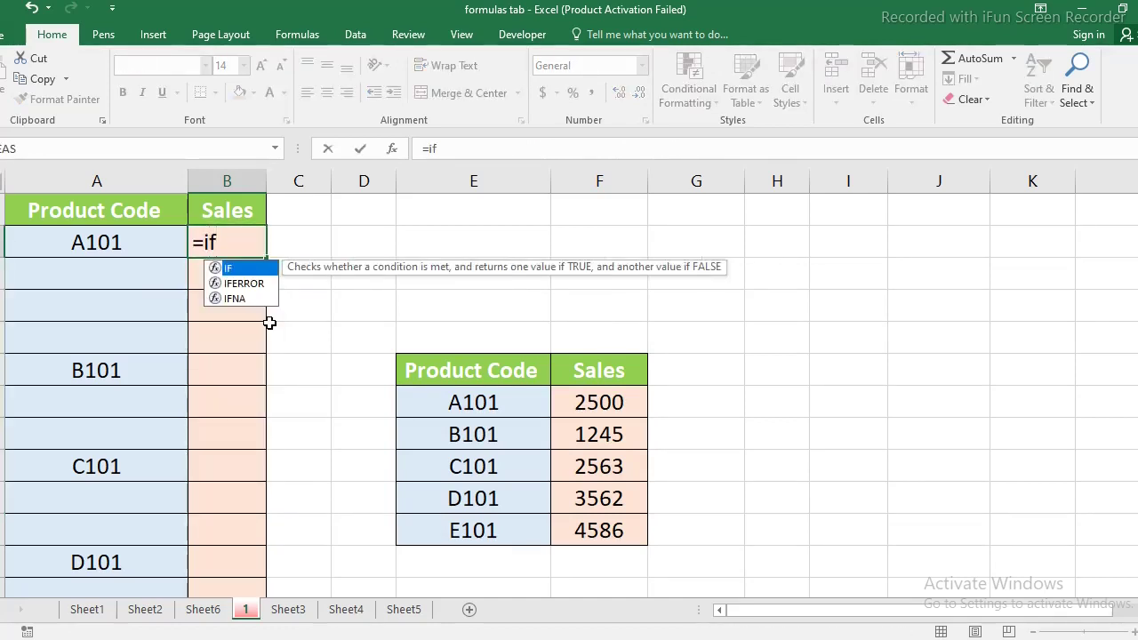
{"action": "type", "text": "("}
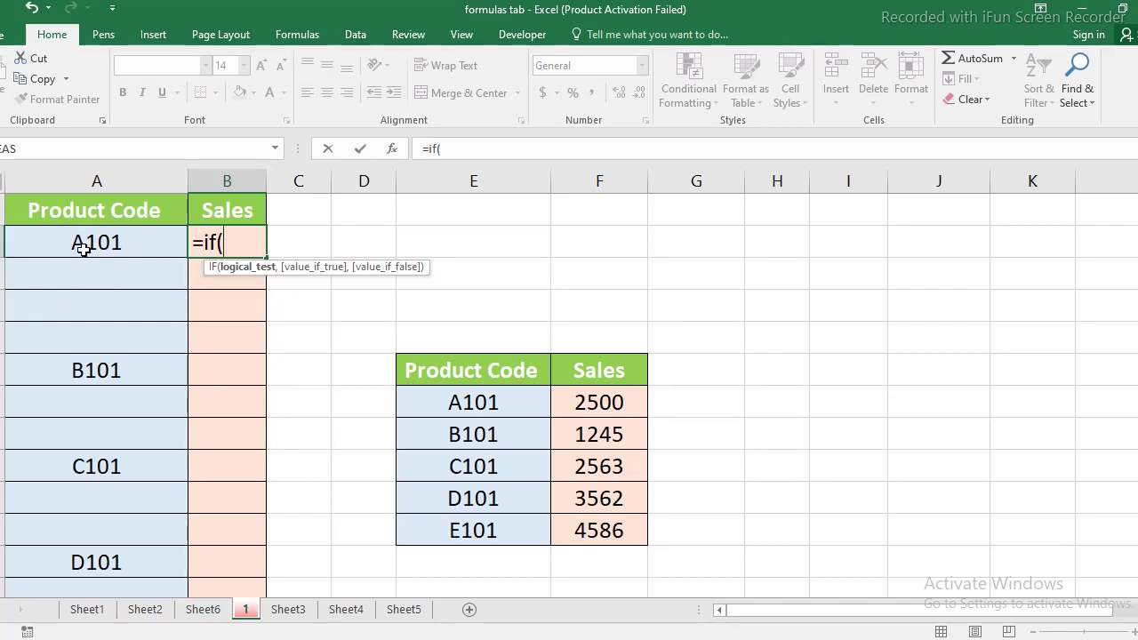
{"action": "type", "text": "is"}
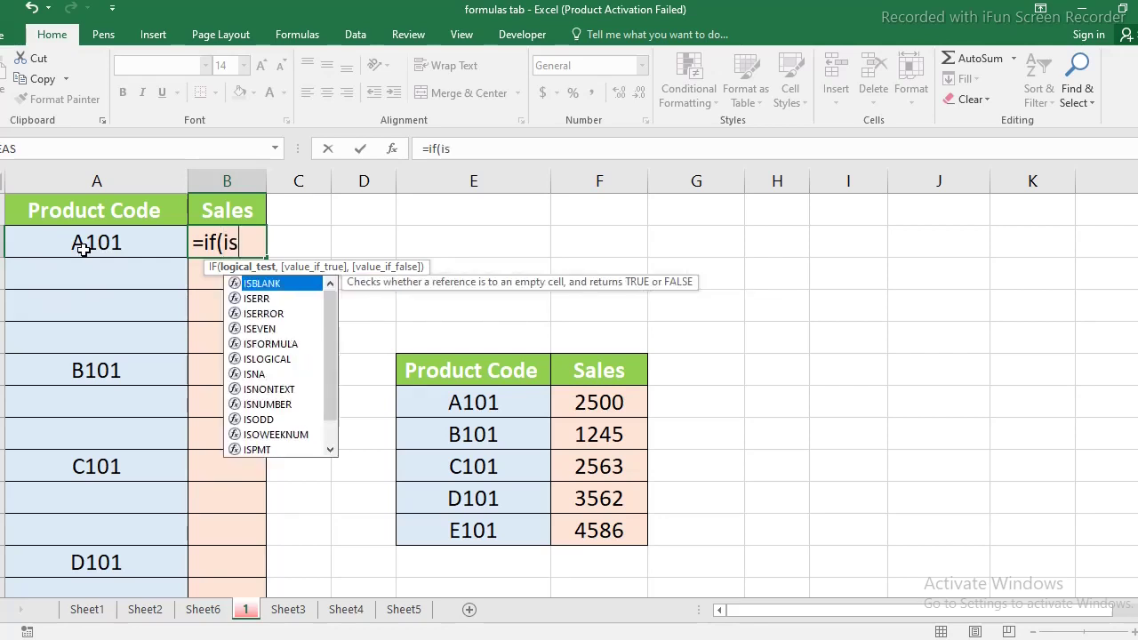
{"action": "type", "text": "blank"}
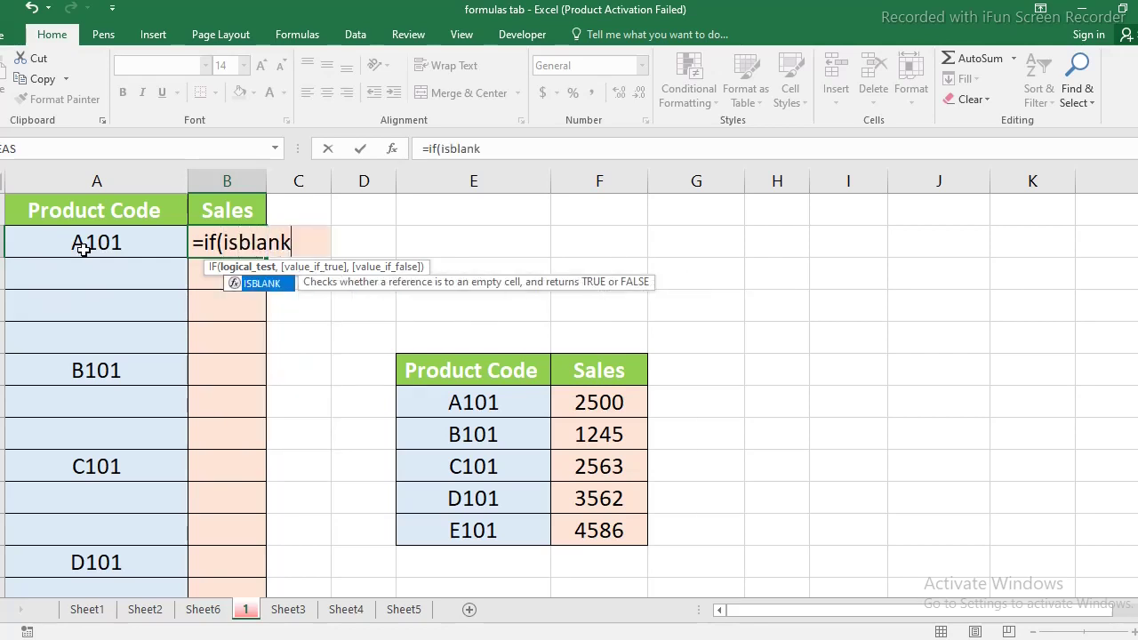
{"action": "type", "text": "("}
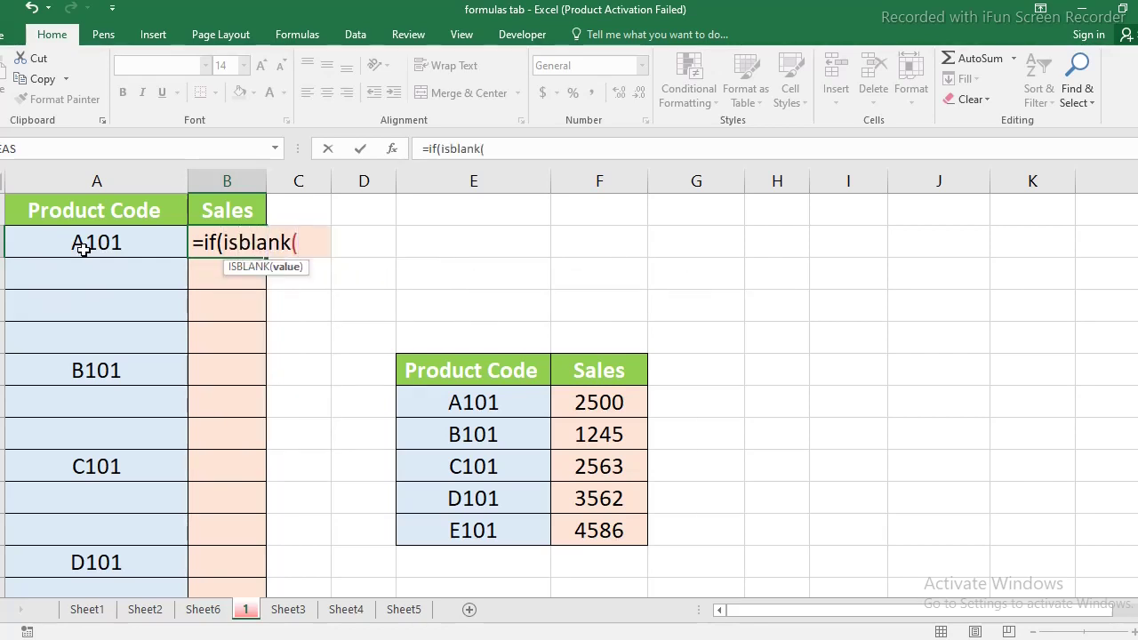
{"action": "left_click", "coordinate": [87, 242]}
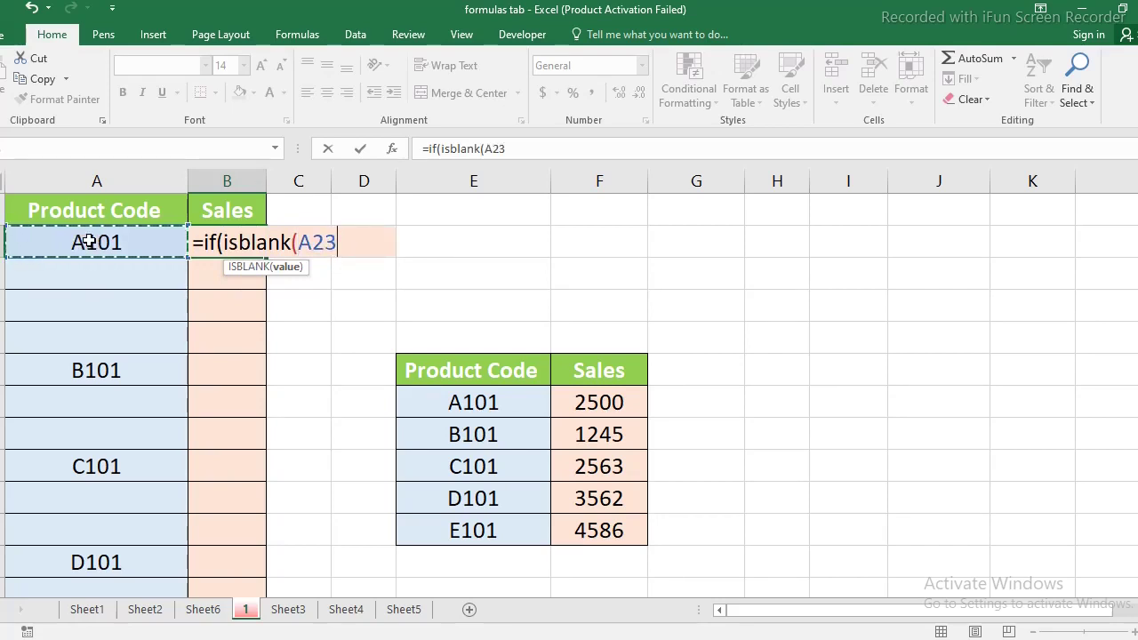
{"action": "type", "text": "),"}
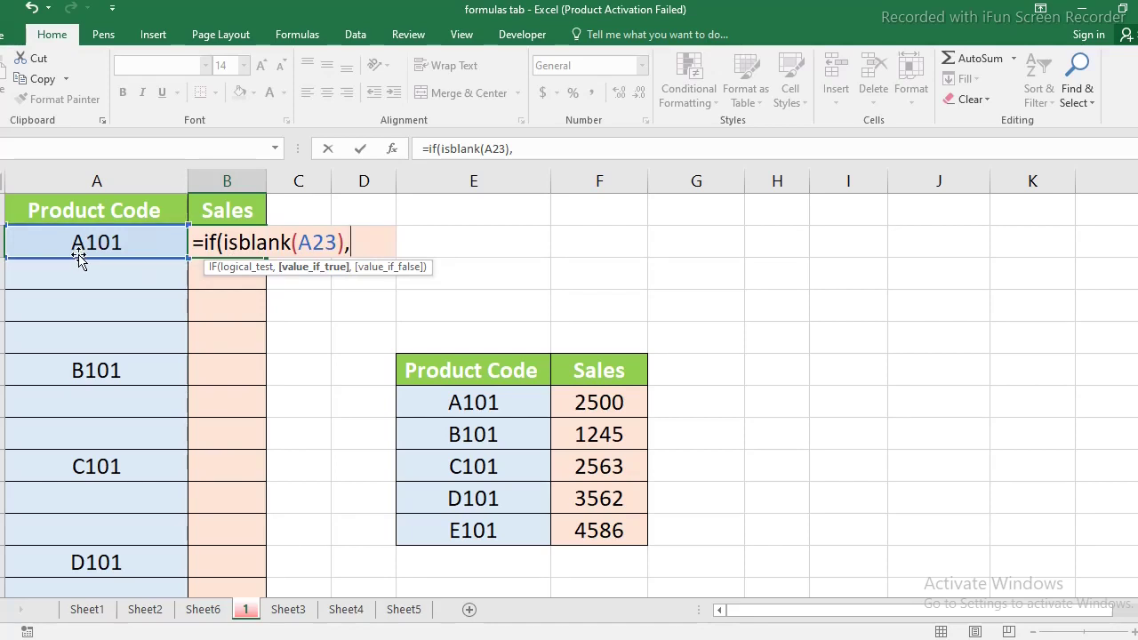
{"action": "left_click", "coordinate": [228, 213]}
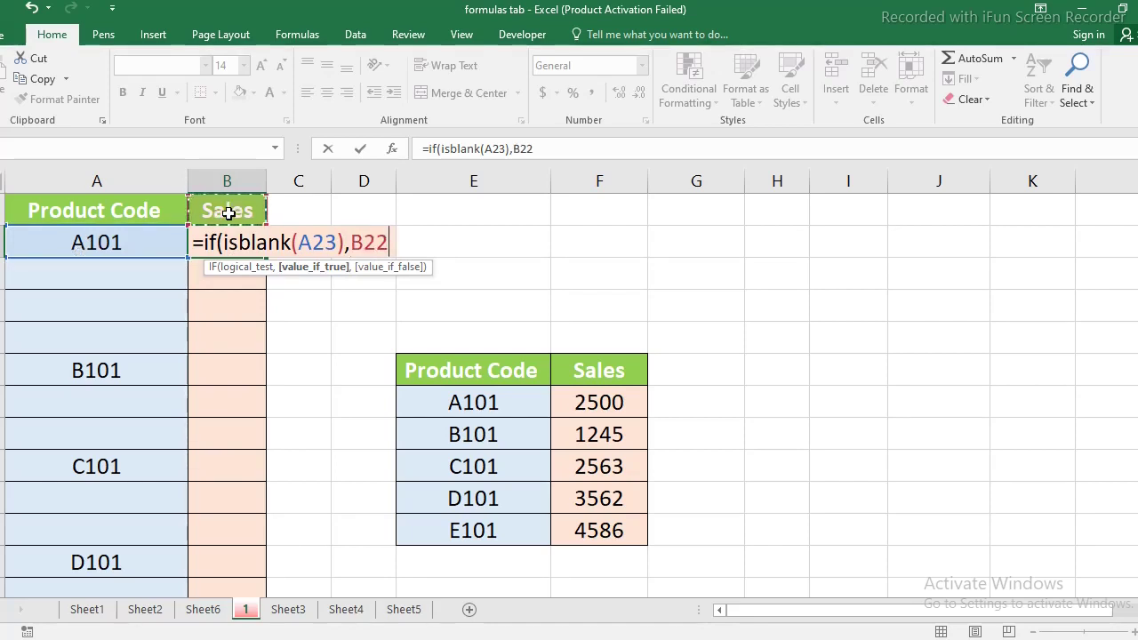
Finish with VLOOKUP(A23,$E$28:$F$32,2,FALSE), commit, and accept the parenthesis correction
{"action": "type", "text": ","}
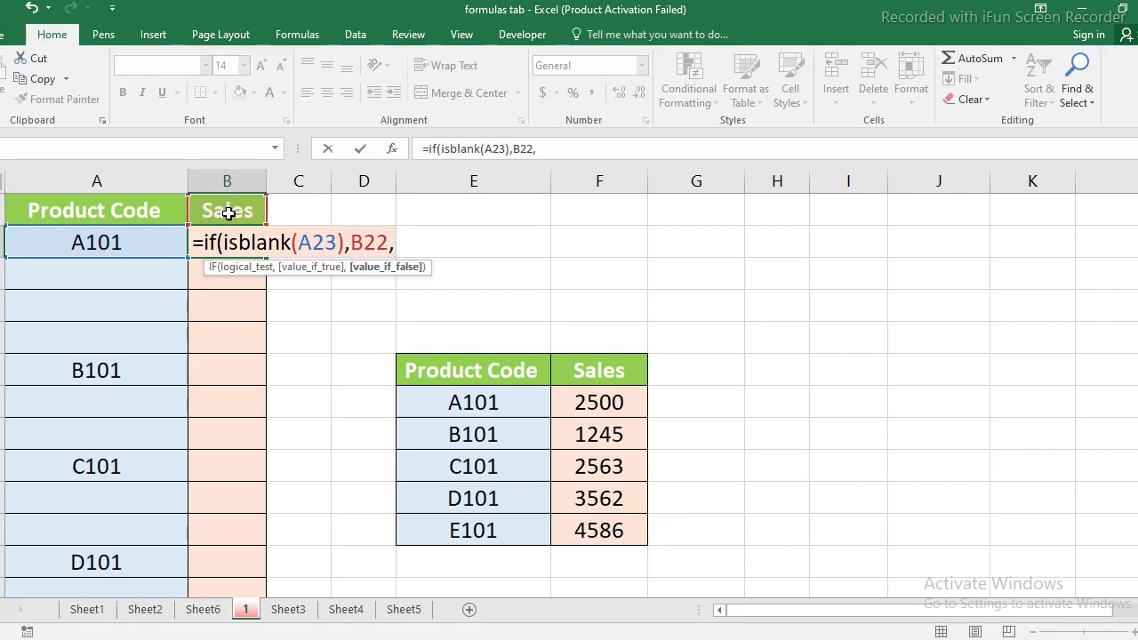
{"action": "type", "text": "vlo"}
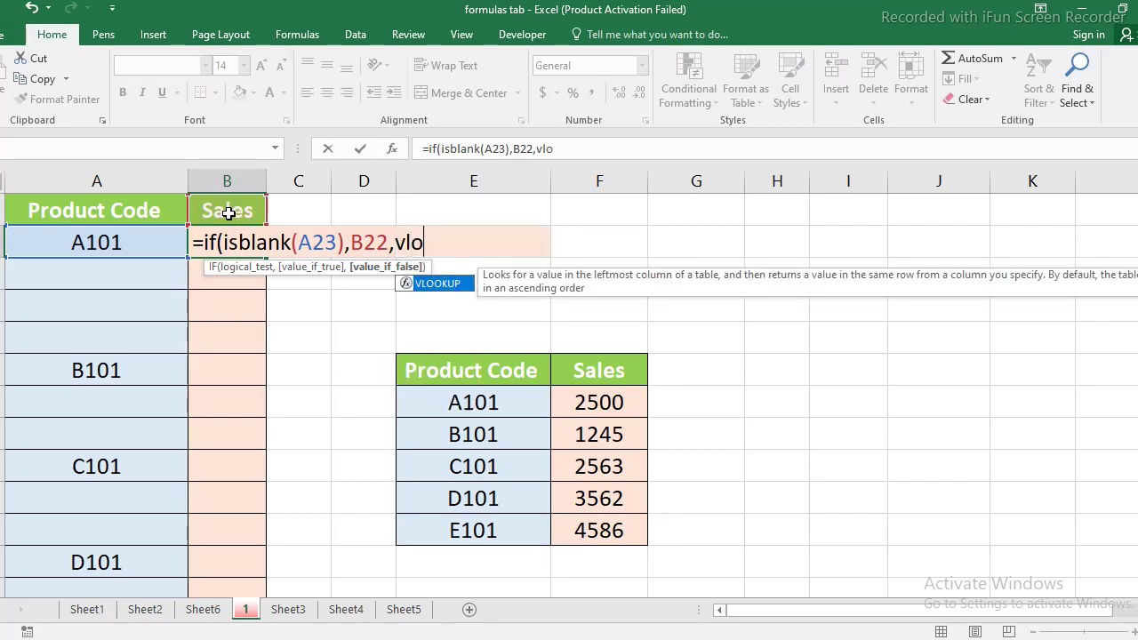
{"action": "type", "text": "okup"}
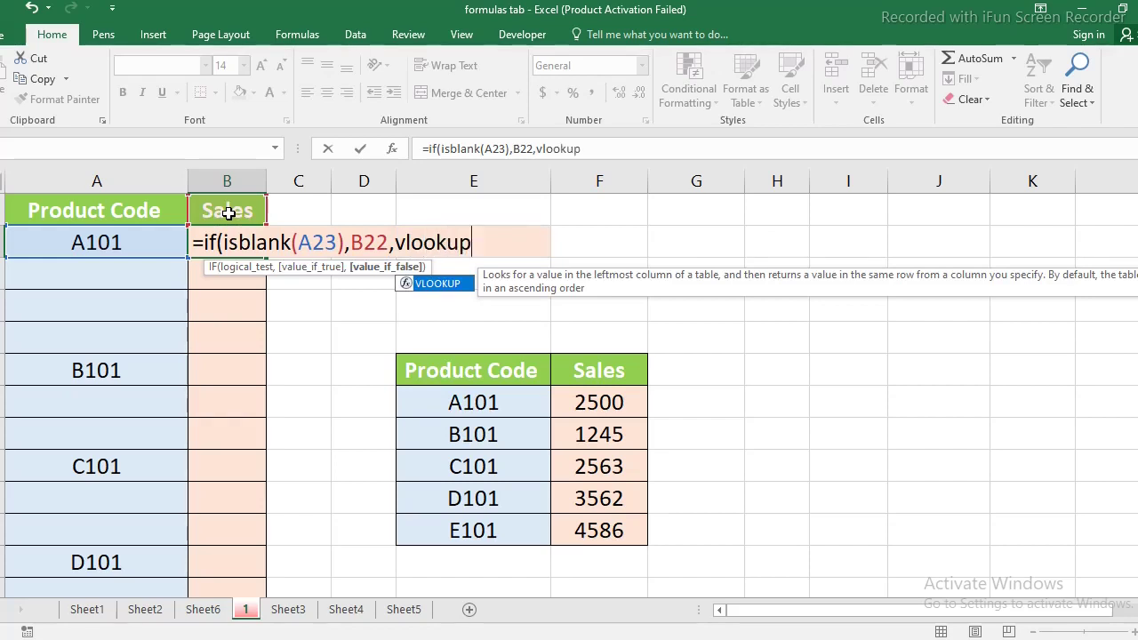
{"action": "type", "text": "("}
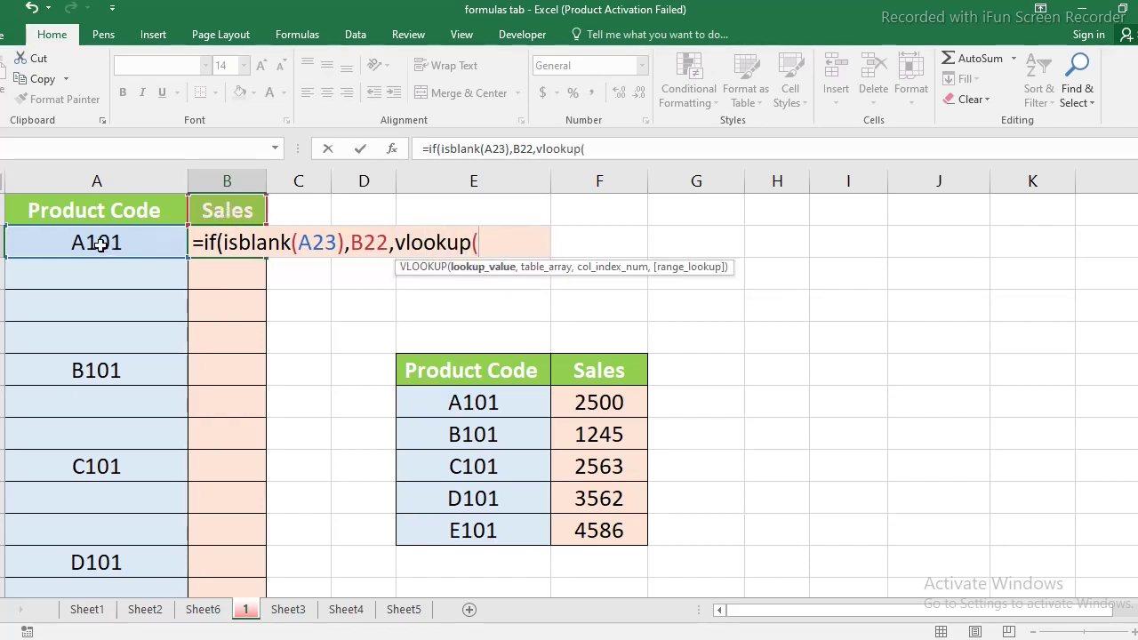
{"action": "left_click", "coordinate": [99, 244]}
{"action": "type", "text": ","}
{"action": "left_click_drag", "start_coordinate": [441, 405], "coordinate": [631, 526]}
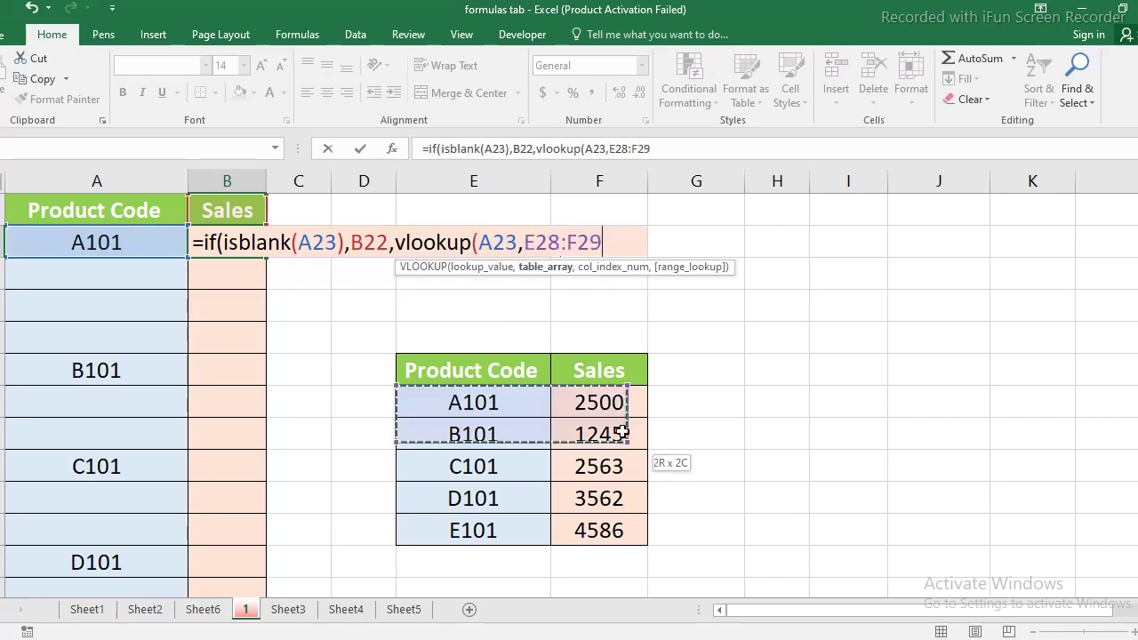
{"action": "type", "text": ","}
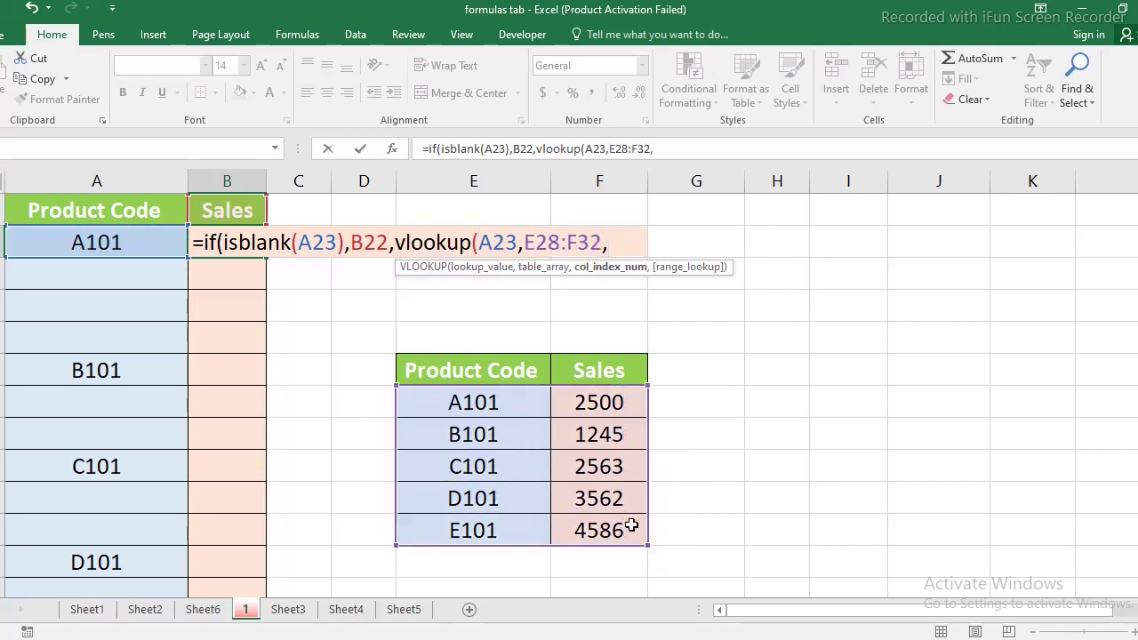
{"action": "left_click_drag", "start_coordinate": [604, 242], "coordinate": [524, 246]}
{"action": "key", "text": "F4"}
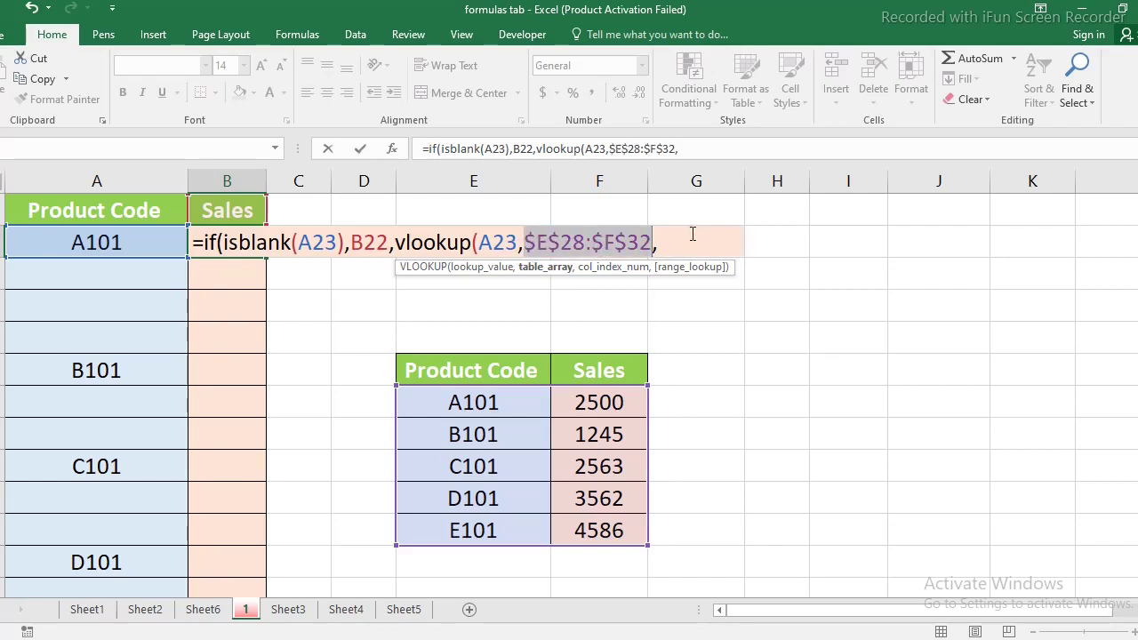
{"action": "left_click", "coordinate": [668, 246]}
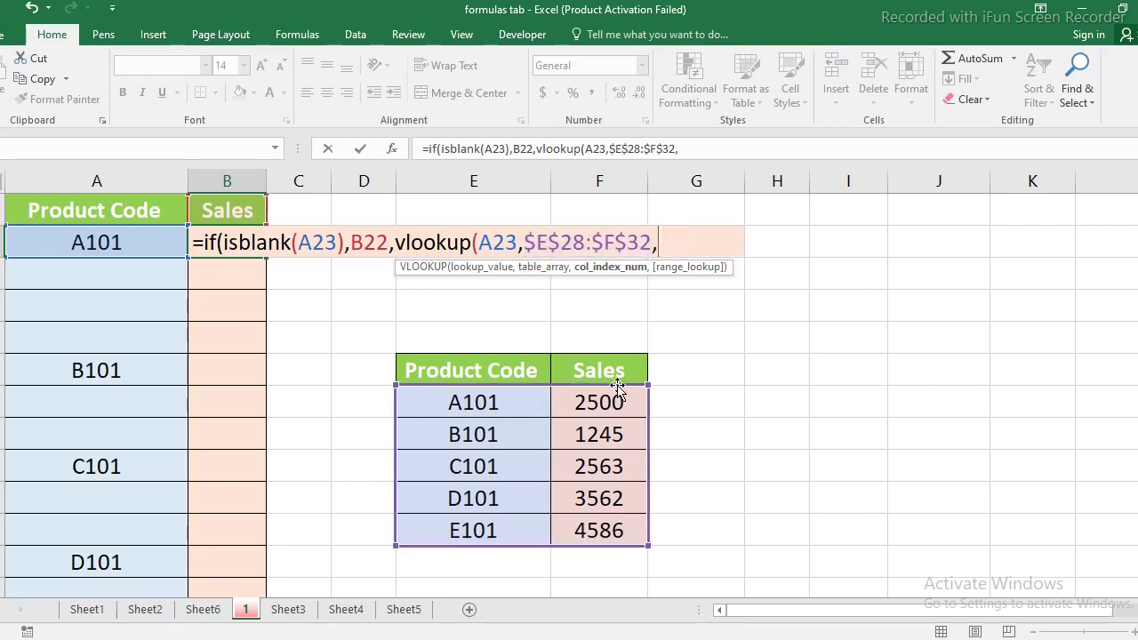
{"action": "type", "text": "2,"}
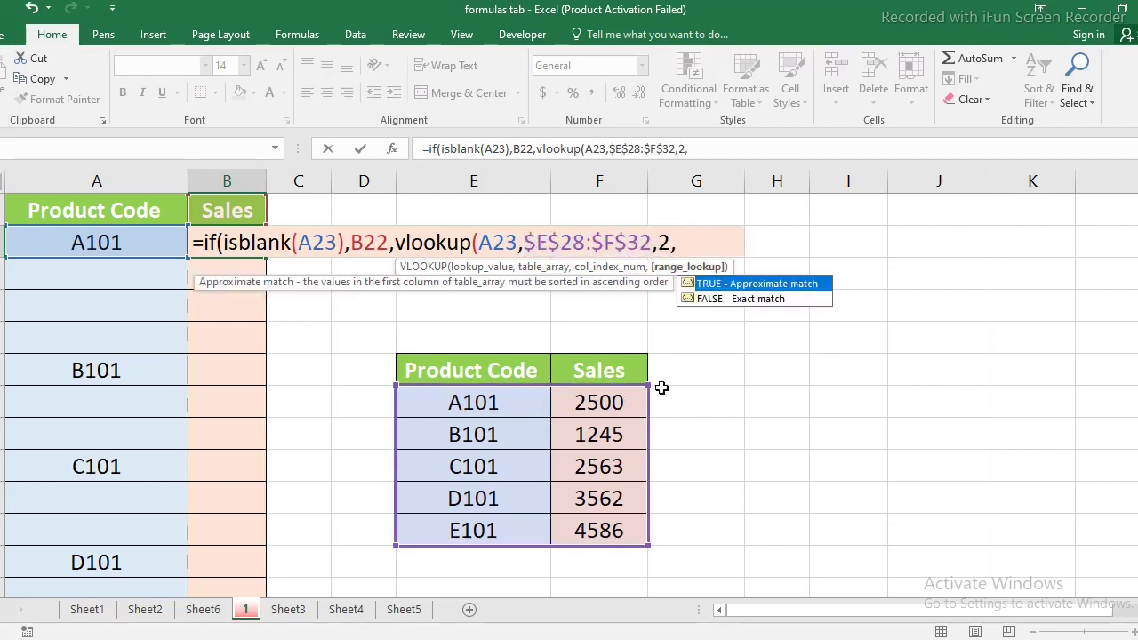
{"action": "double_click", "coordinate": [714, 300]}
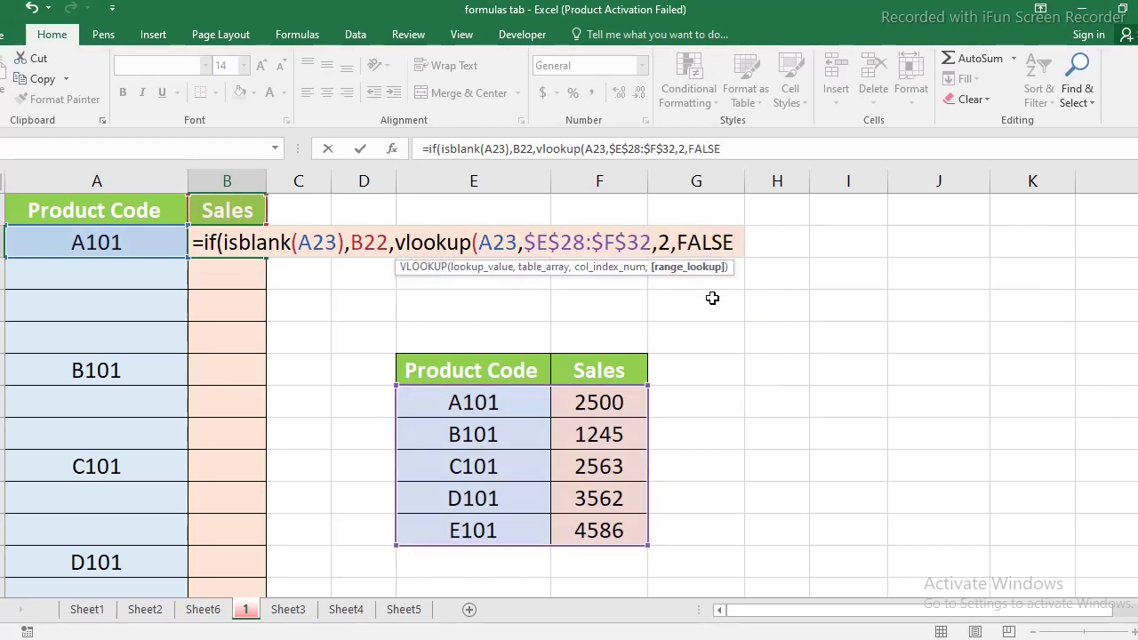
{"action": "type", "text": ")"}
{"action": "key", "text": "Return"}
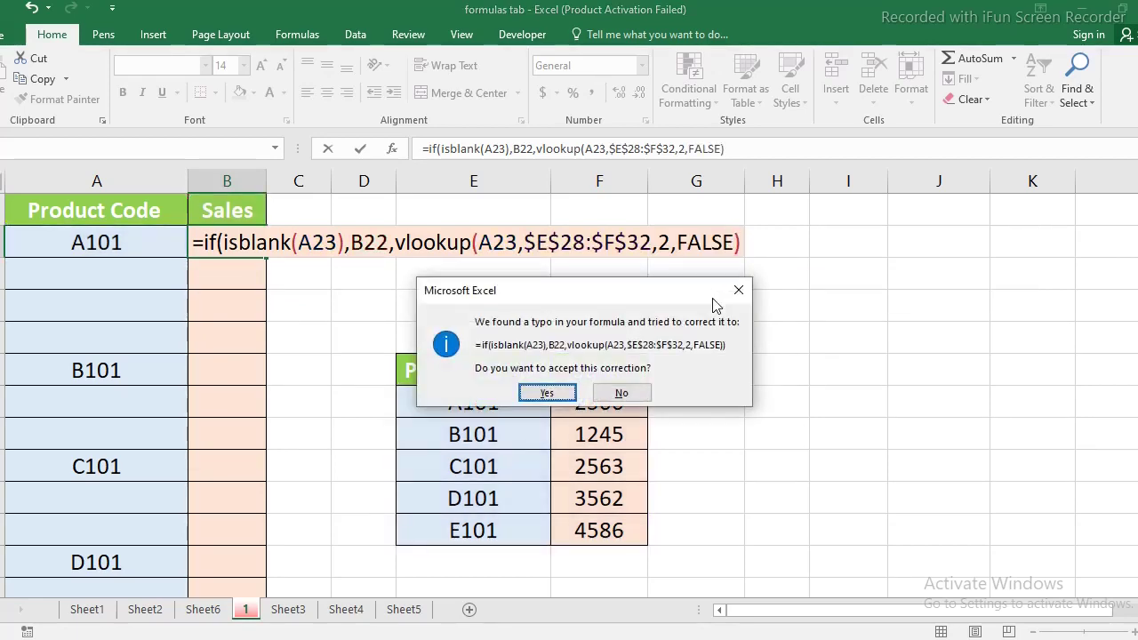
{"action": "left_click", "coordinate": [543, 393]}
{"action": "left_click", "coordinate": [226, 250]}
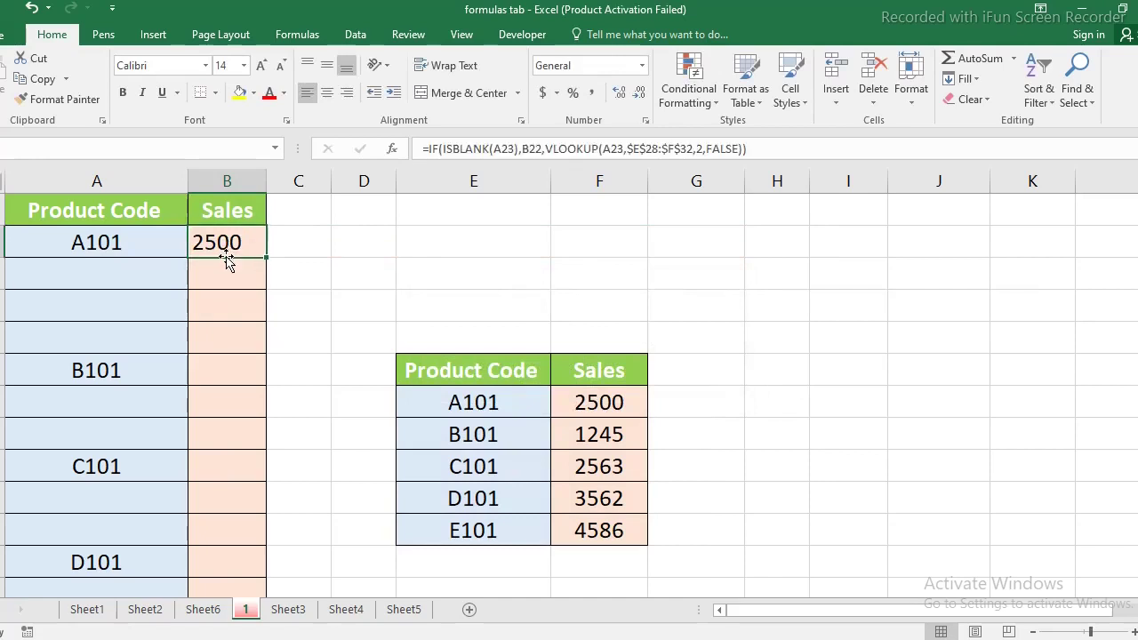
{"action": "double_click", "coordinate": [228, 256]}
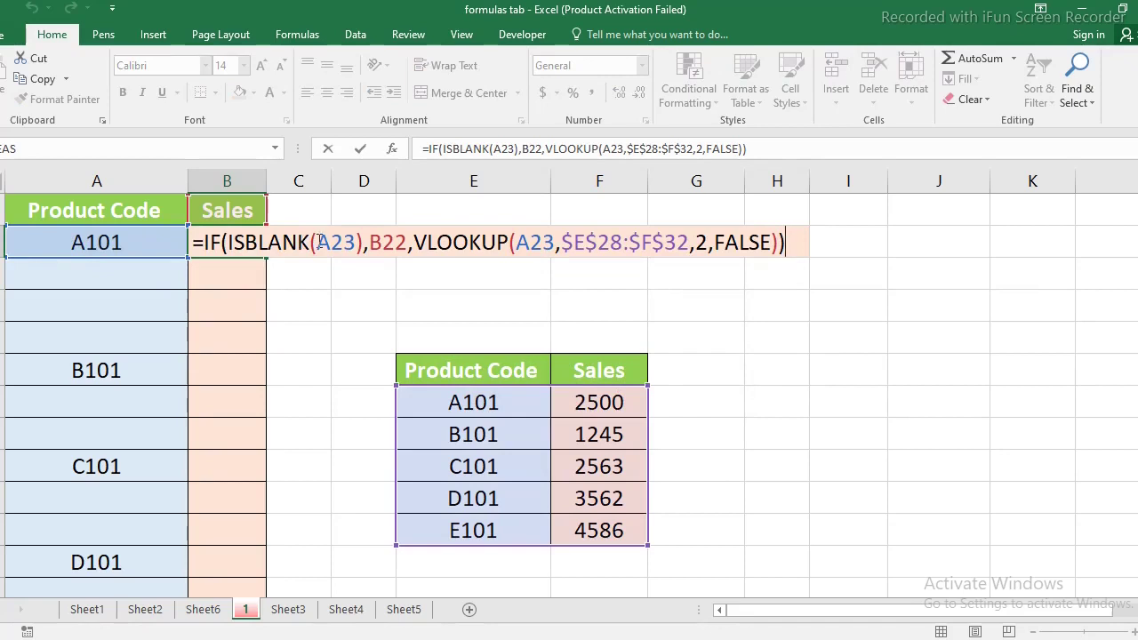
{"action": "left_click_drag", "start_coordinate": [369, 242], "coordinate": [408, 242]}
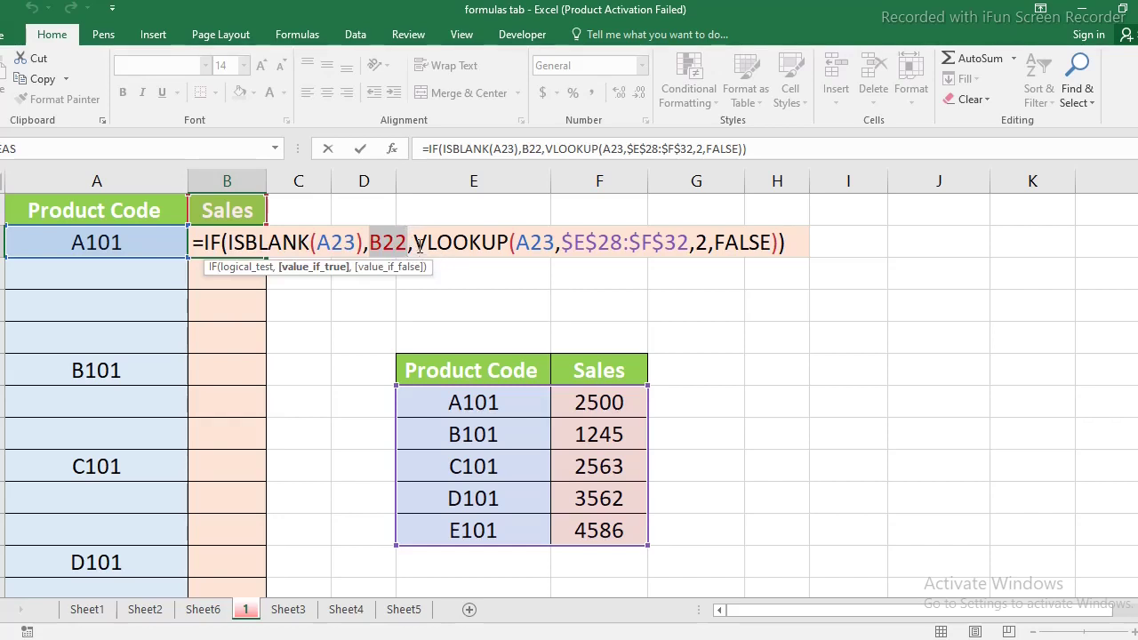
{"action": "left_click_drag", "start_coordinate": [413, 242], "coordinate": [785, 243]}
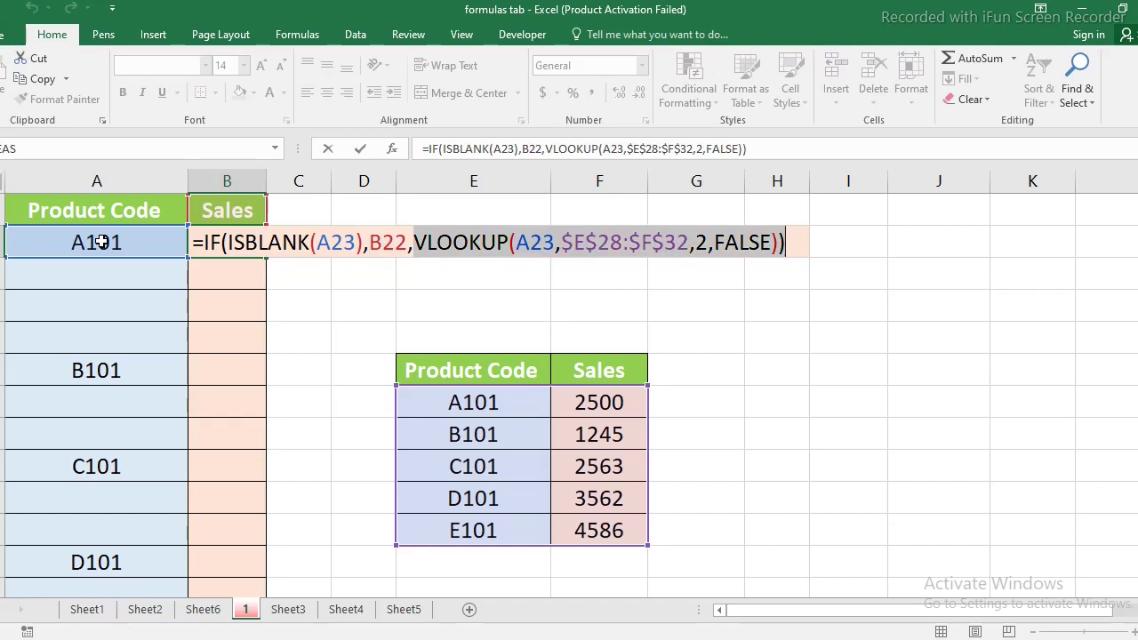
{"action": "key", "text": "Return"}
{"action": "left_click", "coordinate": [222, 244]}
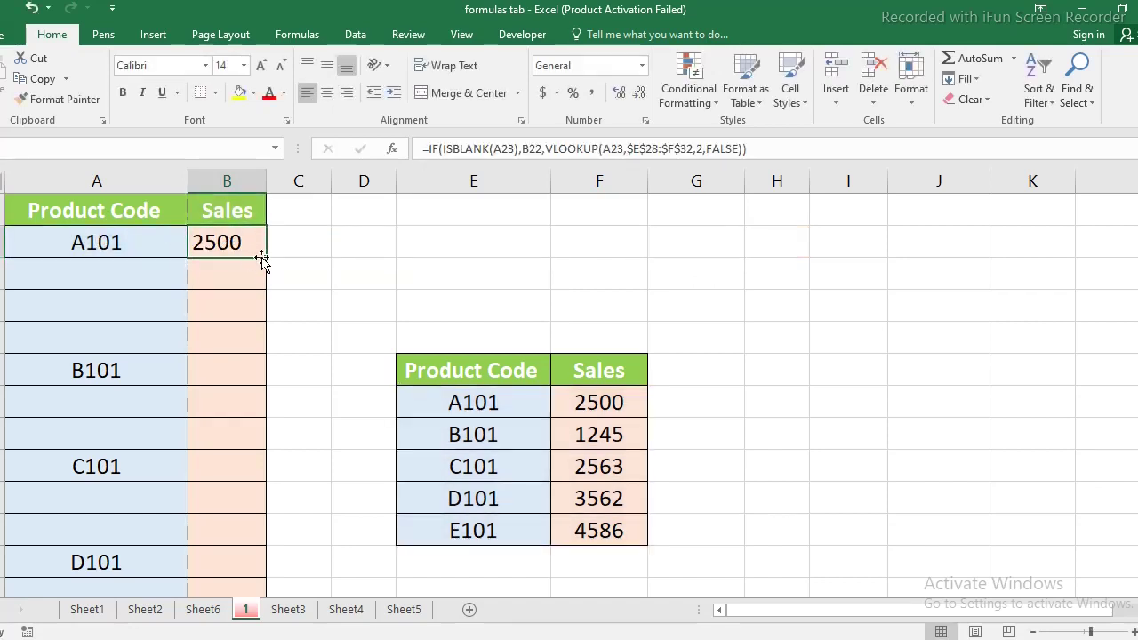
Fill the formula down to B26 and review B24's ISBLANK(A24) test and B23 fallback
{"action": "left_click_drag", "start_coordinate": [266, 256], "coordinate": [266, 342]}
{"action": "left_click", "coordinate": [224, 280]}
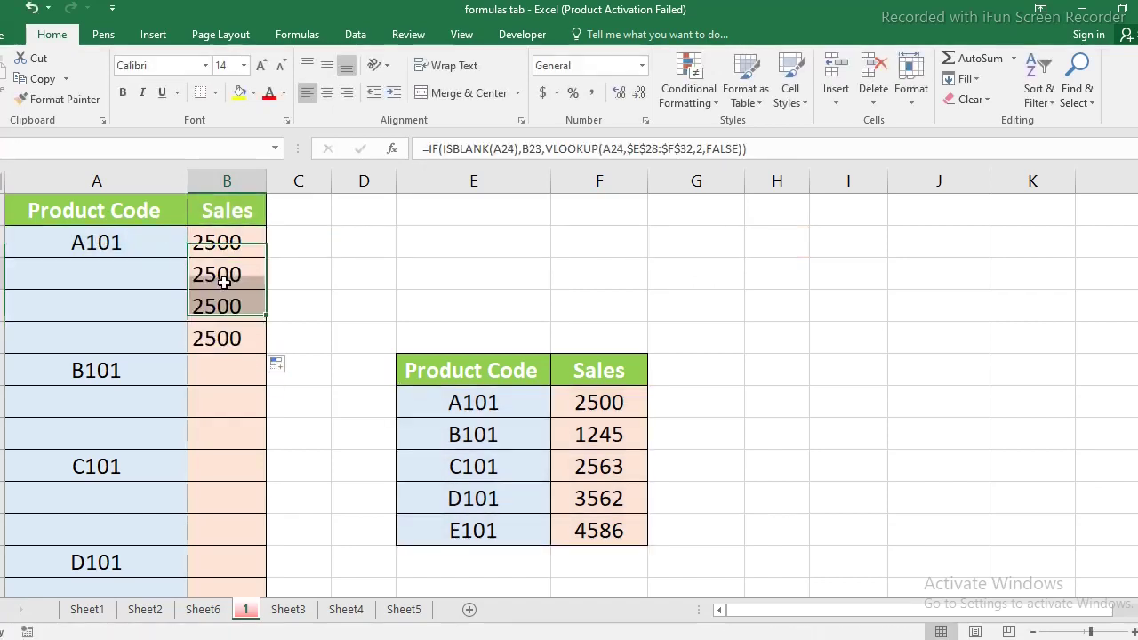
{"action": "double_click", "coordinate": [224, 280]}
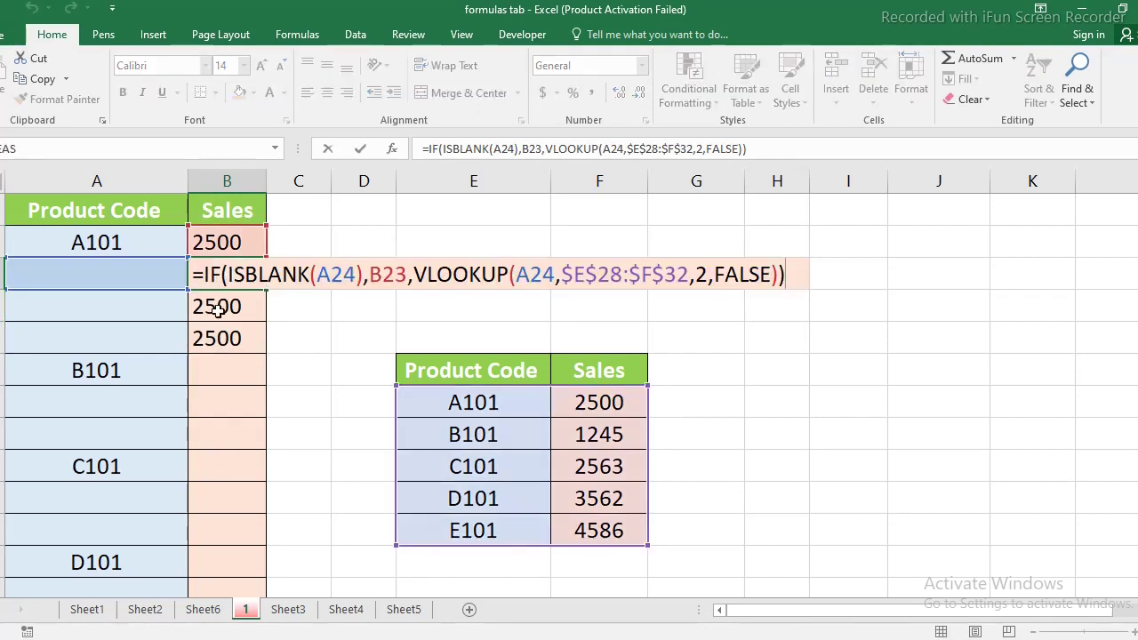
{"action": "left_click_drag", "start_coordinate": [227, 276], "coordinate": [364, 275]}
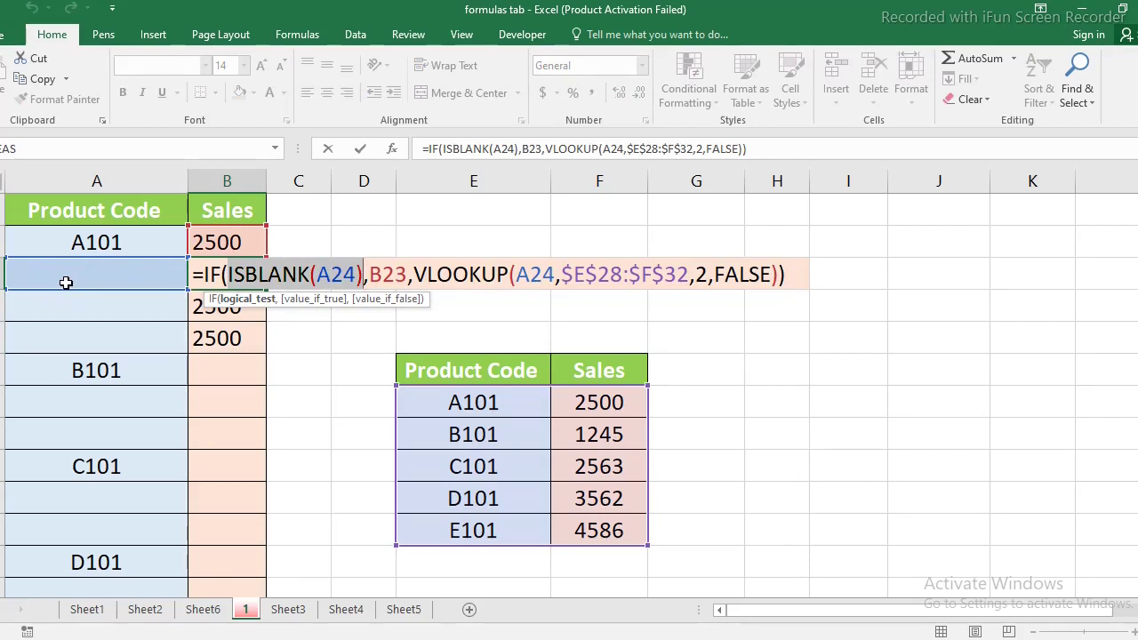
{"action": "left_click_drag", "start_coordinate": [370, 271], "coordinate": [408, 271]}
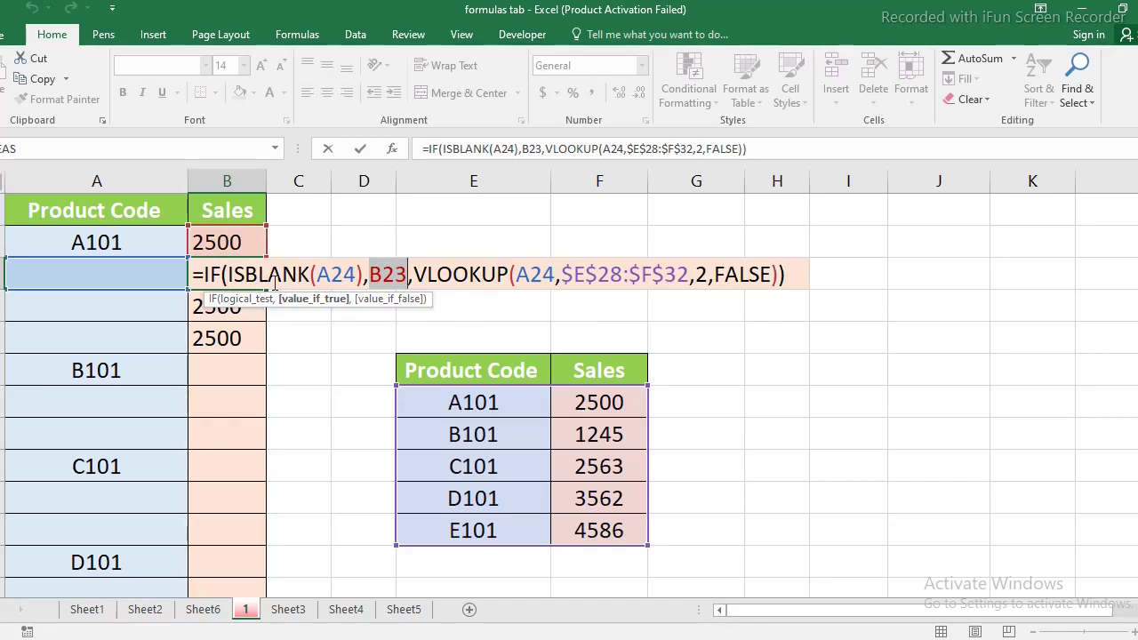
{"action": "key", "text": "Return"}
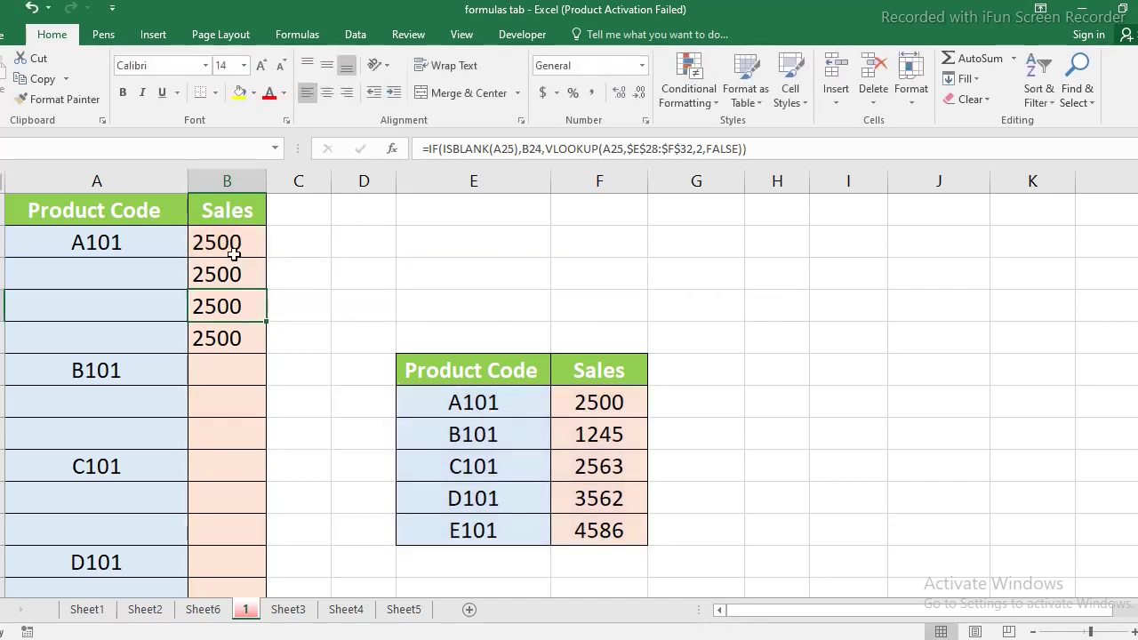
Fill B23's formula down to B32, giving 2500, 1245 and 2563 per block
{"action": "left_click", "coordinate": [229, 256]}
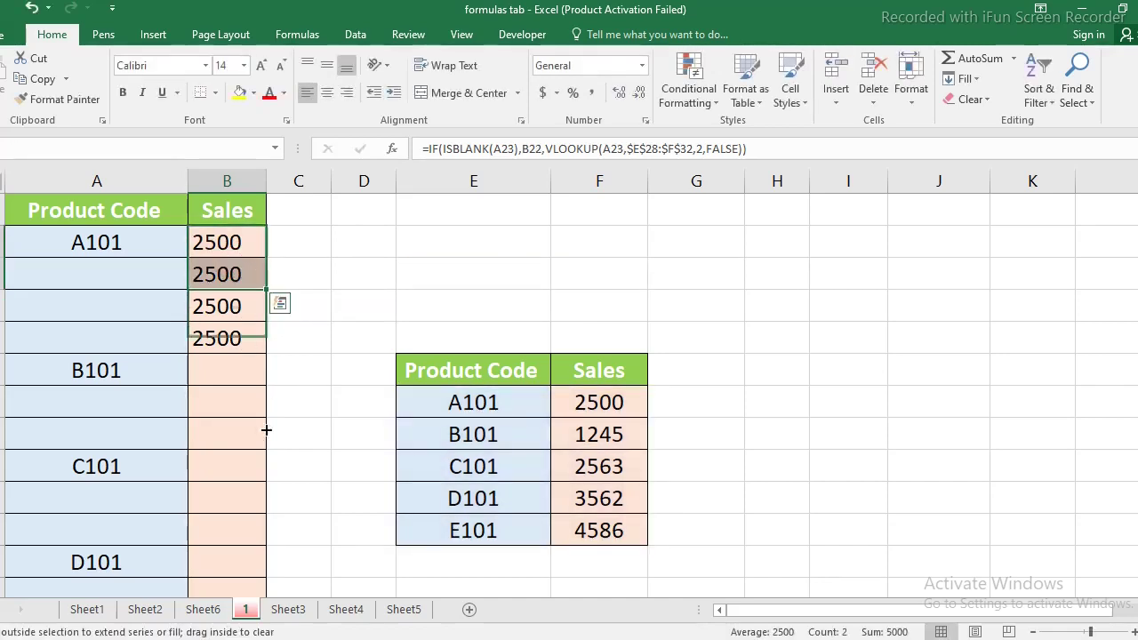
{"action": "left_click_drag", "start_coordinate": [230, 256], "coordinate": [263, 530]}
{"action": "left_click", "coordinate": [315, 447]}
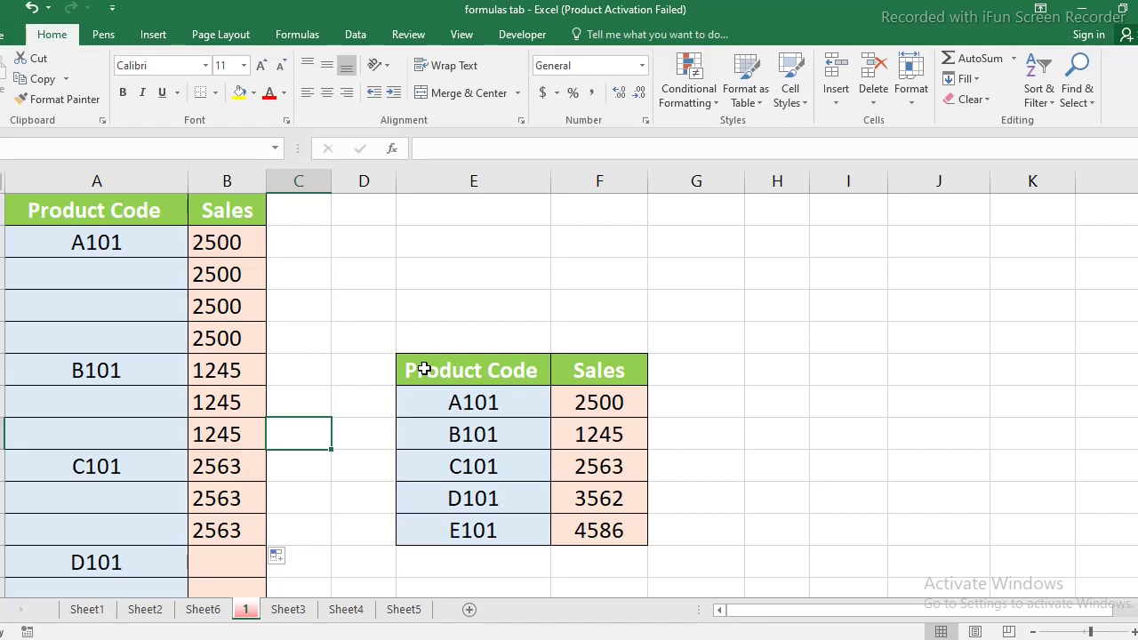
Scroll down to the Eg:2 table and select the empty Sales cell for Chips
{"action": "left_click", "coordinate": [62, 294]}
{"action": "scroll", "coordinate": [177, 462], "scroll_direction": "down", "scroll_amount": 5}
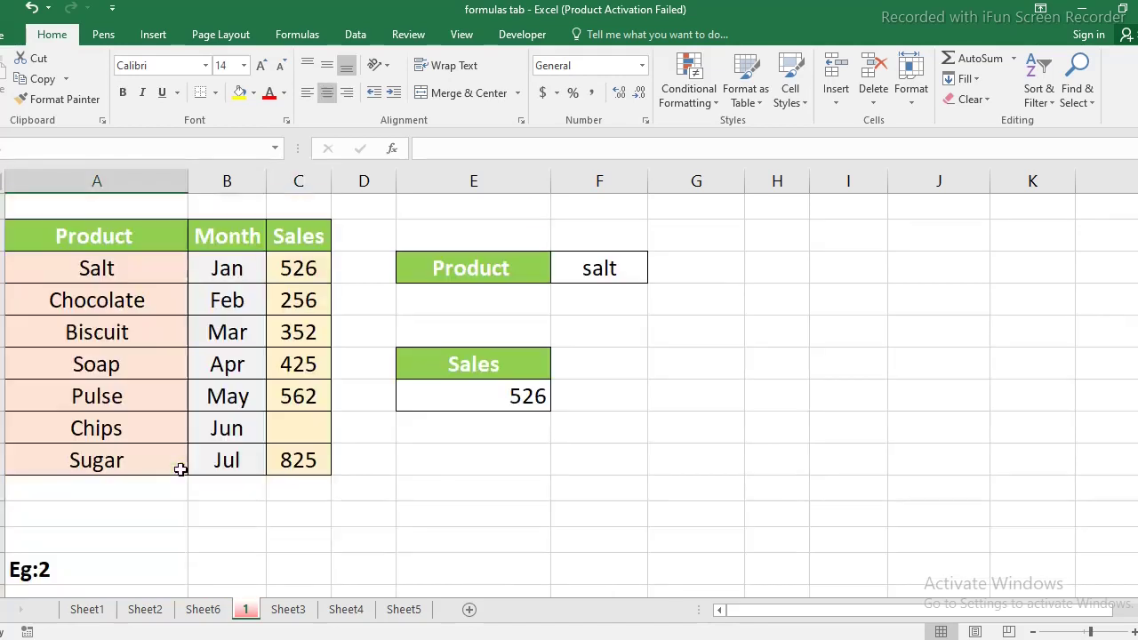
{"action": "left_click", "coordinate": [302, 434]}
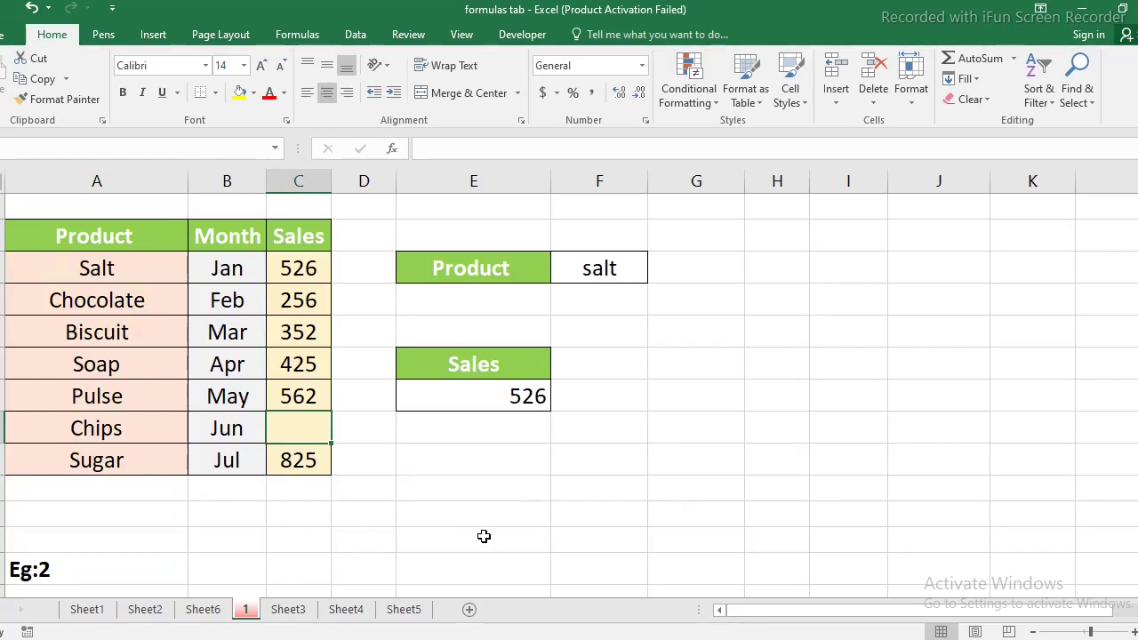
{"action": "scroll", "coordinate": [484, 536], "scroll_direction": "down", "scroll_amount": 1}
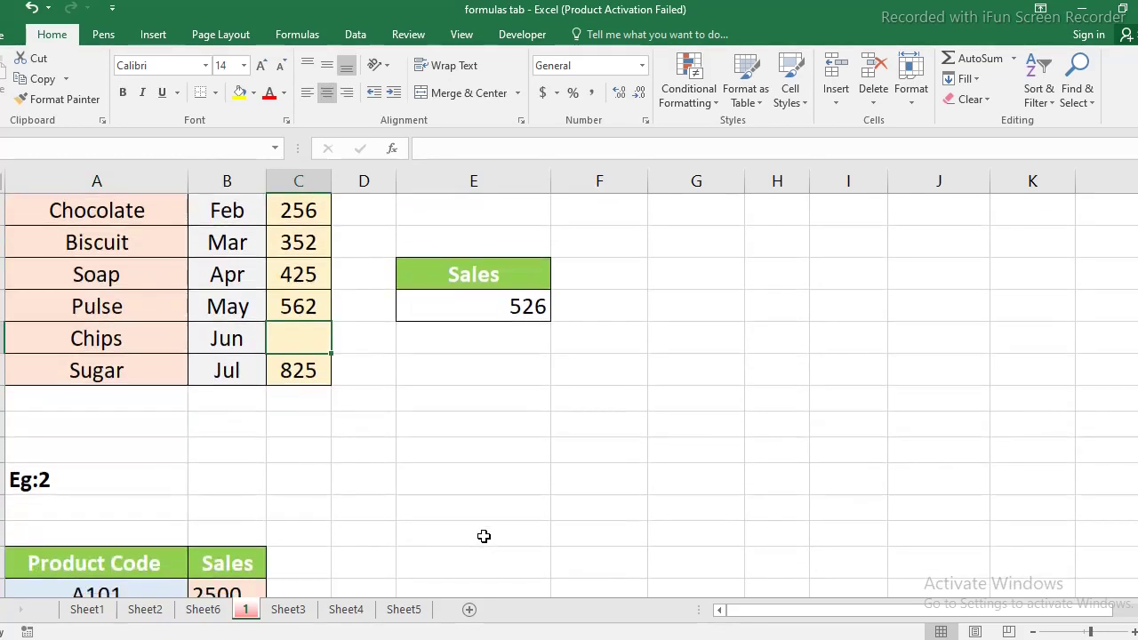